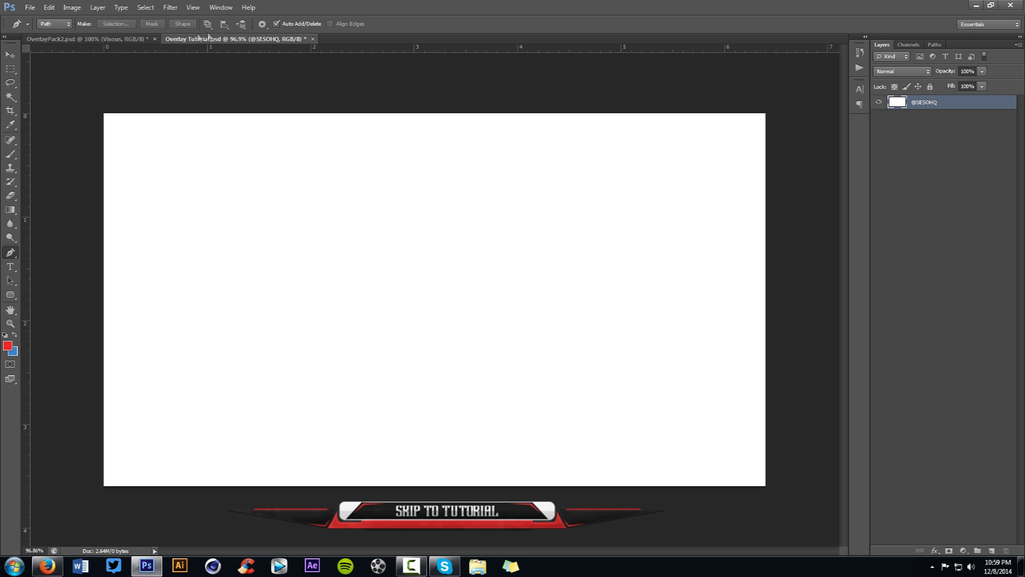
- Show the Visous overlay group in OverlayPack2.psd and look at the Sellfy product page in the browser
click(113, 40)
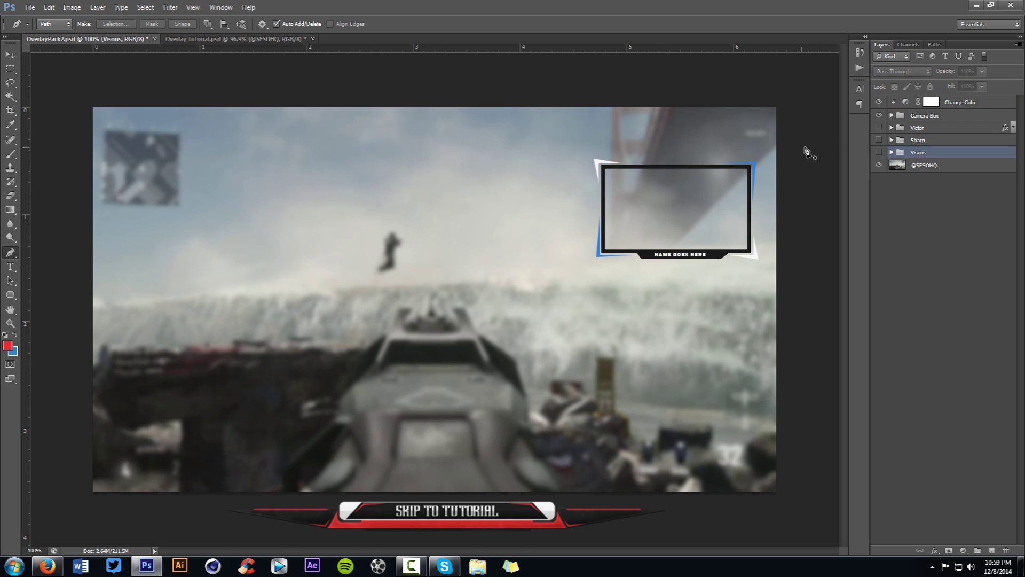
click(879, 153)
key(alt+Tab)
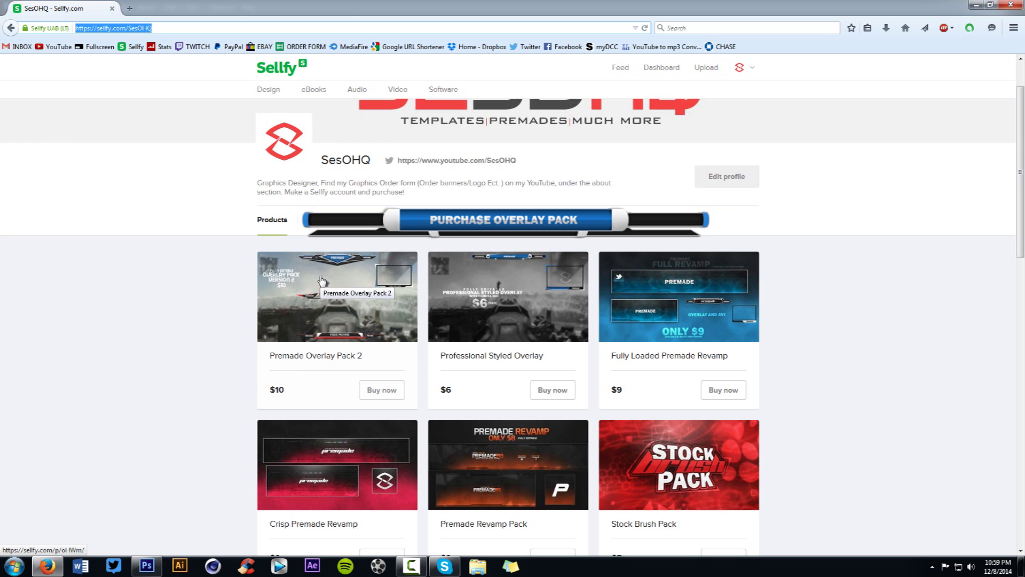
key(alt+Tab)
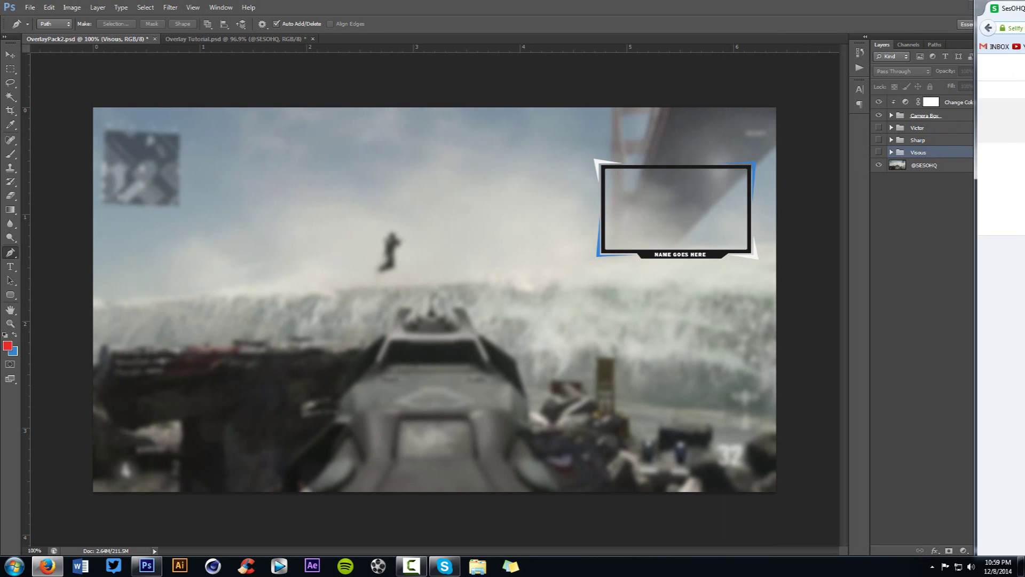
click(879, 153)
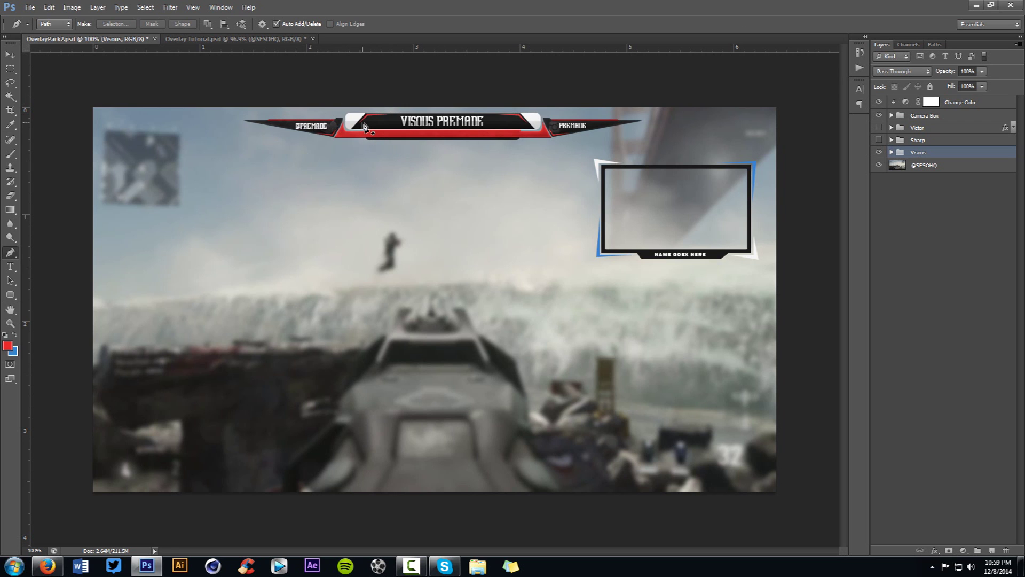
click(11, 69)
click(10, 294)
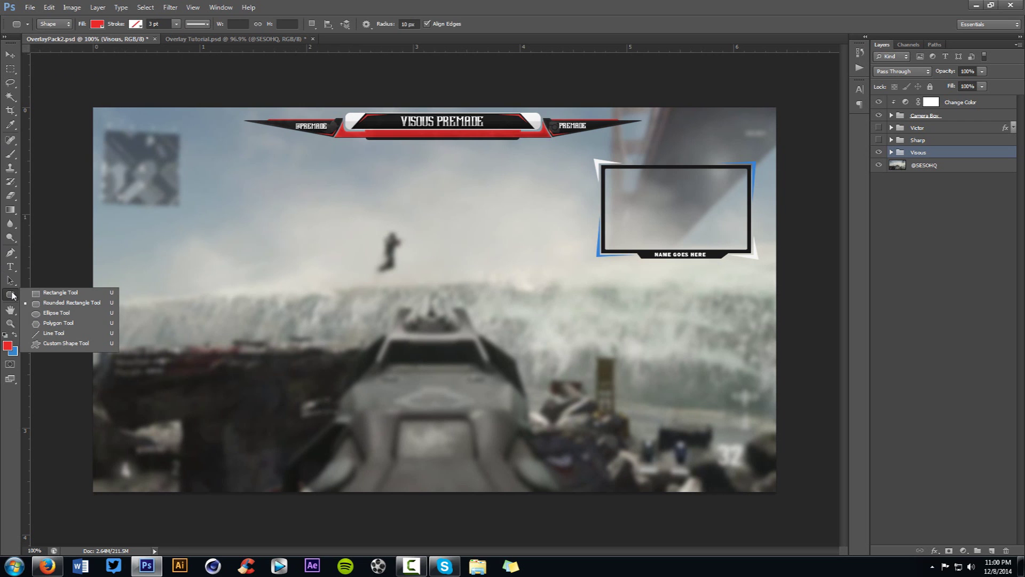
click(65, 302)
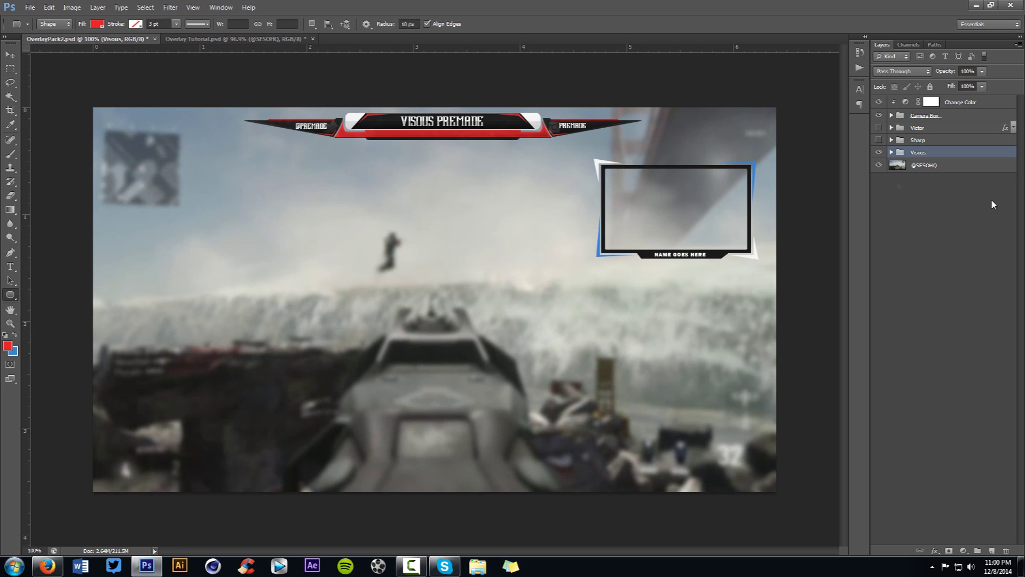
- Preview the Sharp and Victor overlay groups one at a time, hide all the overlays, and return to Overlay Tutorial.psd
click(880, 152)
click(879, 140)
click(879, 140)
click(879, 127)
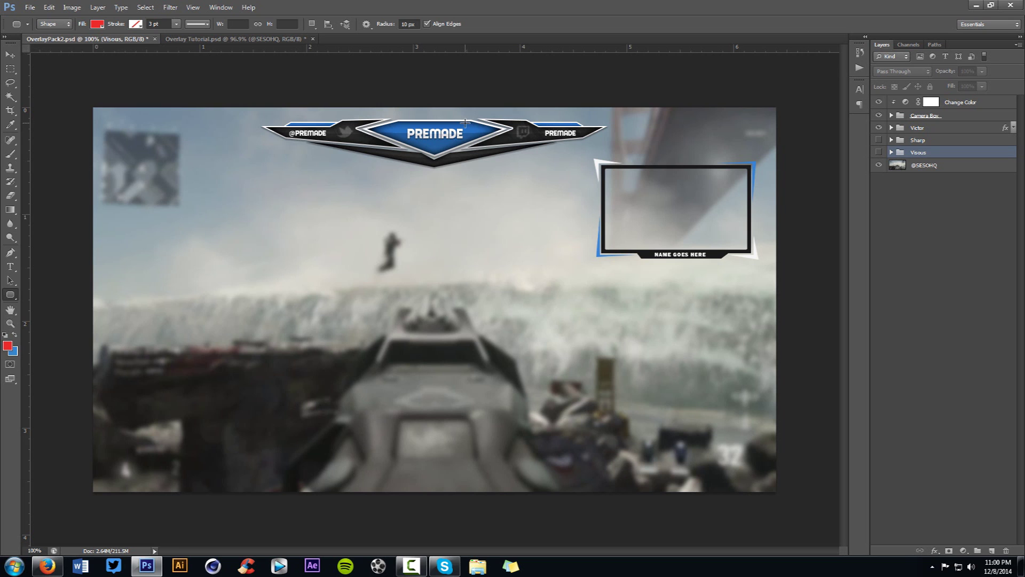
click(879, 127)
click(204, 39)
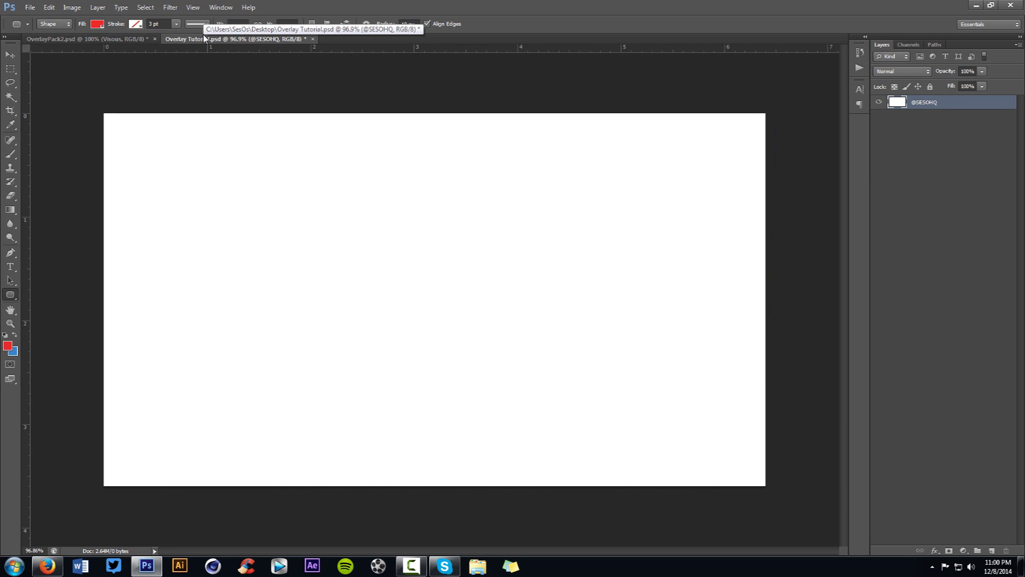
- View only the Visous premade overlay in OverlayPack2.psd again and return to Overlay Tutorial.psd
key(v)
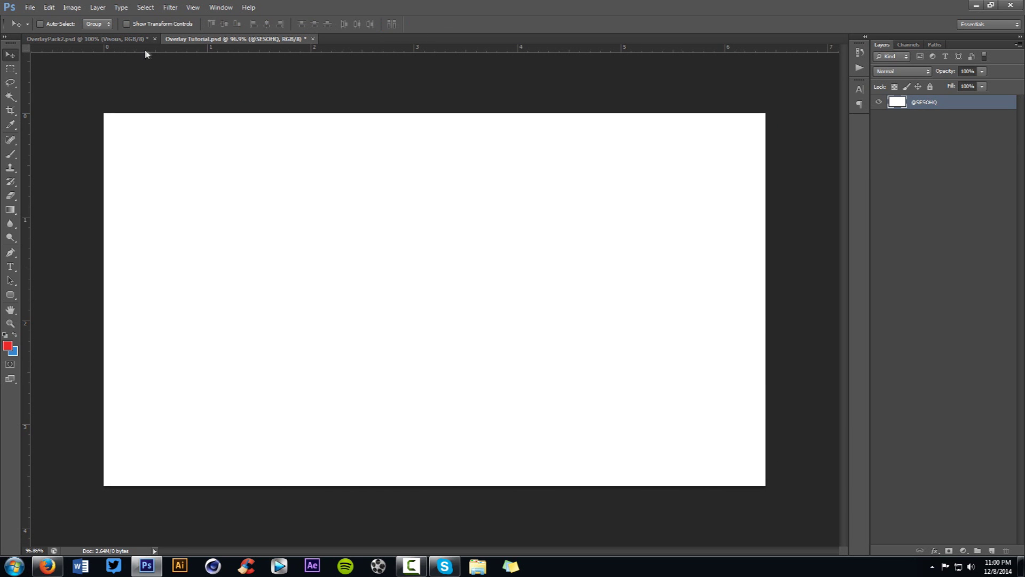
click(122, 43)
click(878, 128)
click(878, 152)
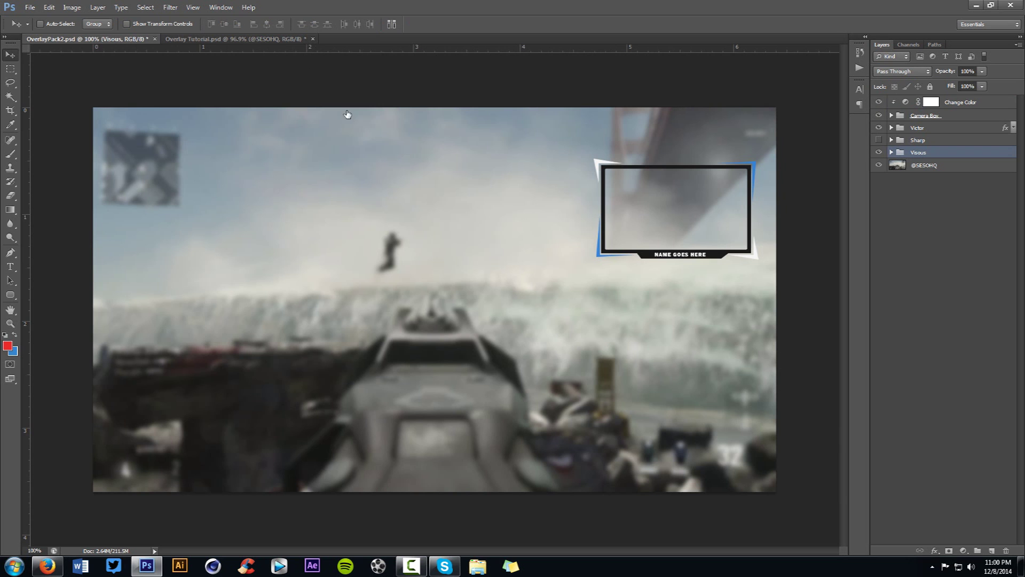
click(878, 127)
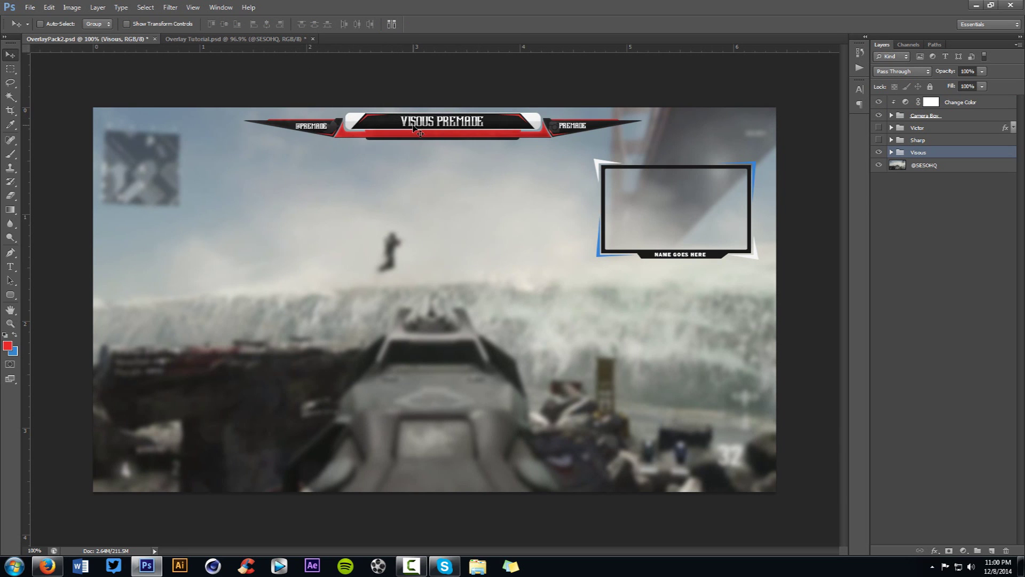
click(208, 38)
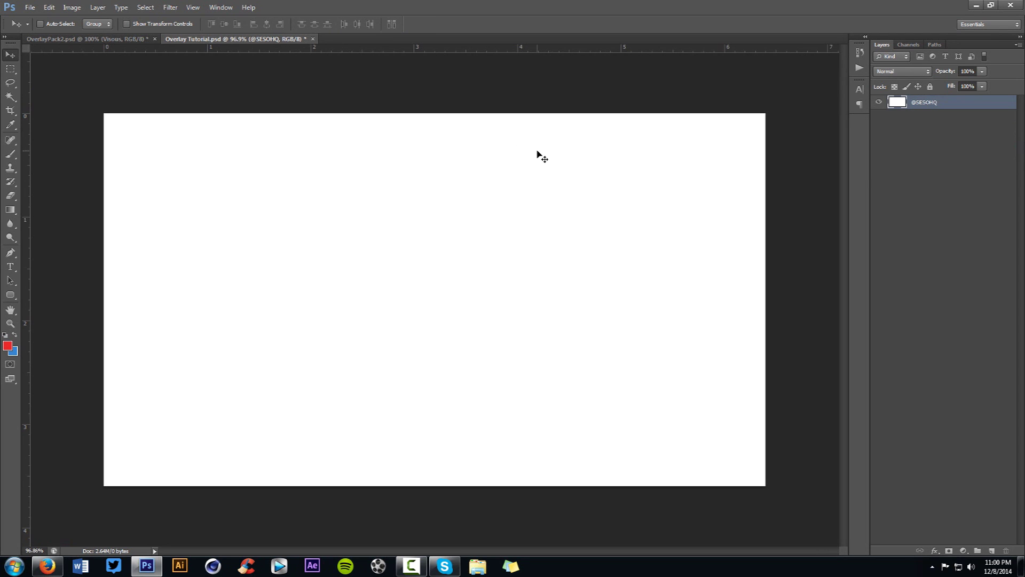
- Toggle the visibility of the vertical centre guide several times and remove the guide from the canvas
key(F2)
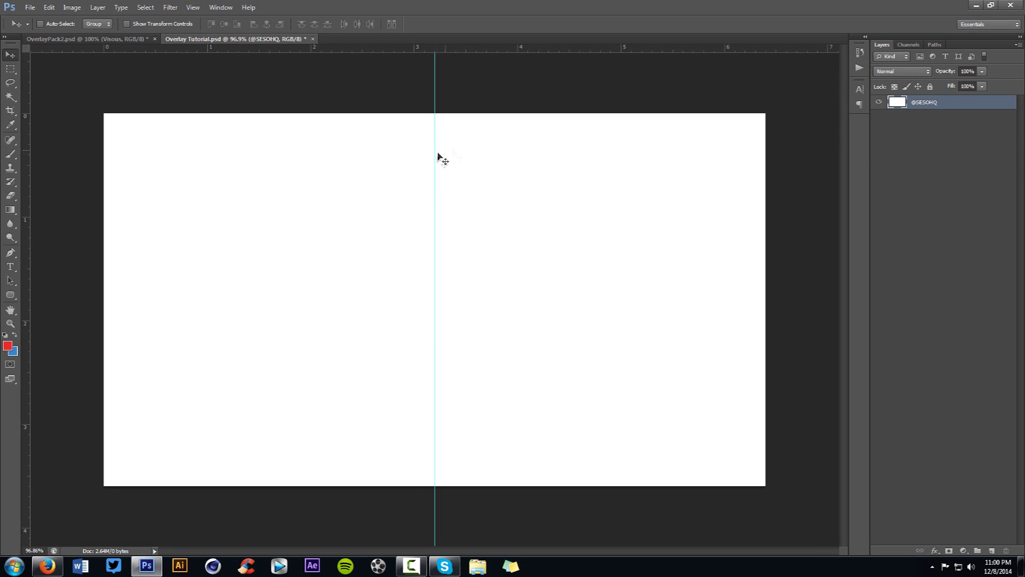
key(ctrl+semicolon)
key(ctrl+semicolon)
key(ctrl+semicolon)
key(ctrl+semicolon)
key(ctrl+semicolon)
key(ctrl+semicolon)
drag(434, 173, 18, 185)
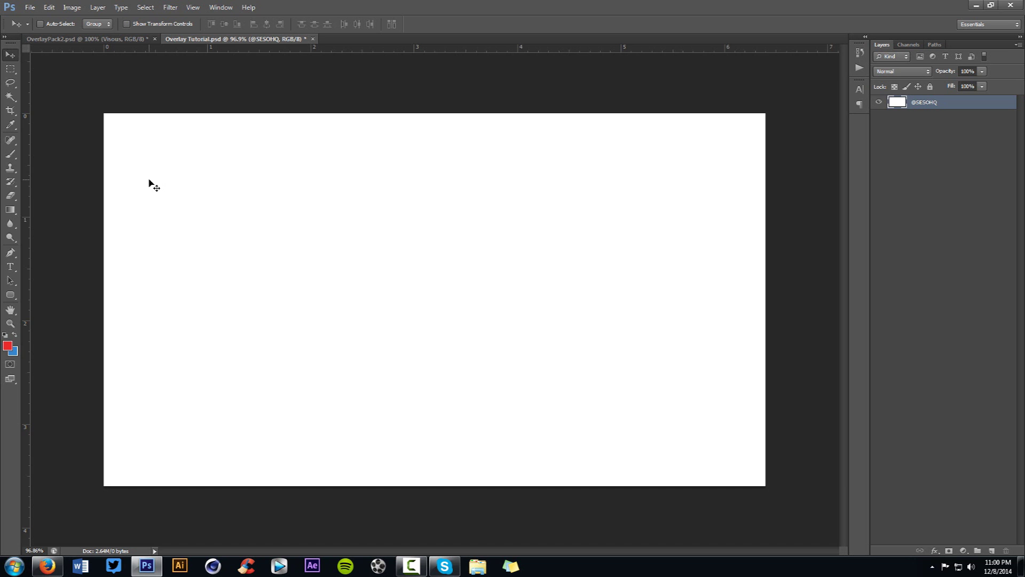
- Toggle the rulers off and back on and place a vertical guide at the horizontal centre of the canvas
key(ctrl+r)
click(192, 7)
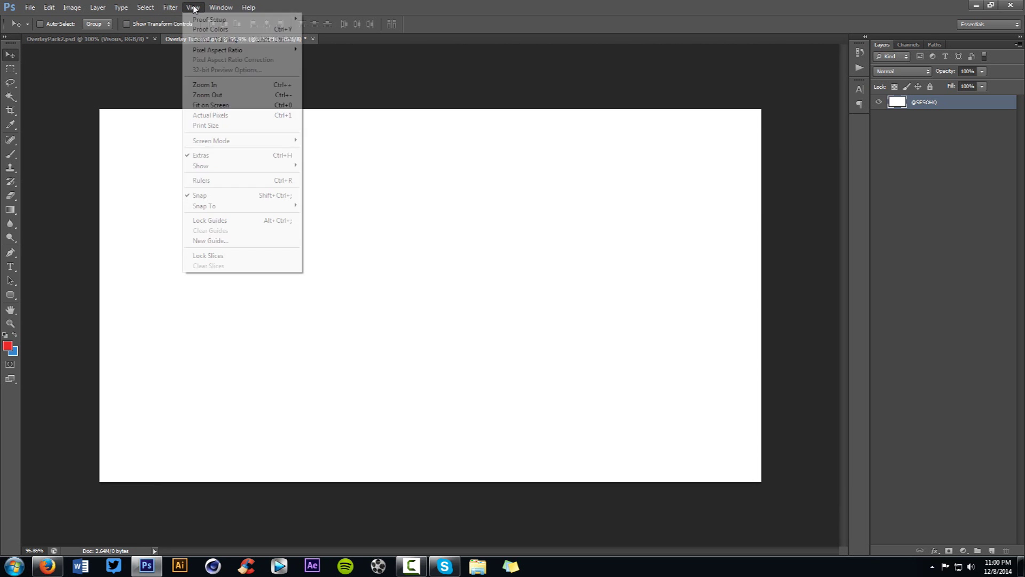
click(206, 180)
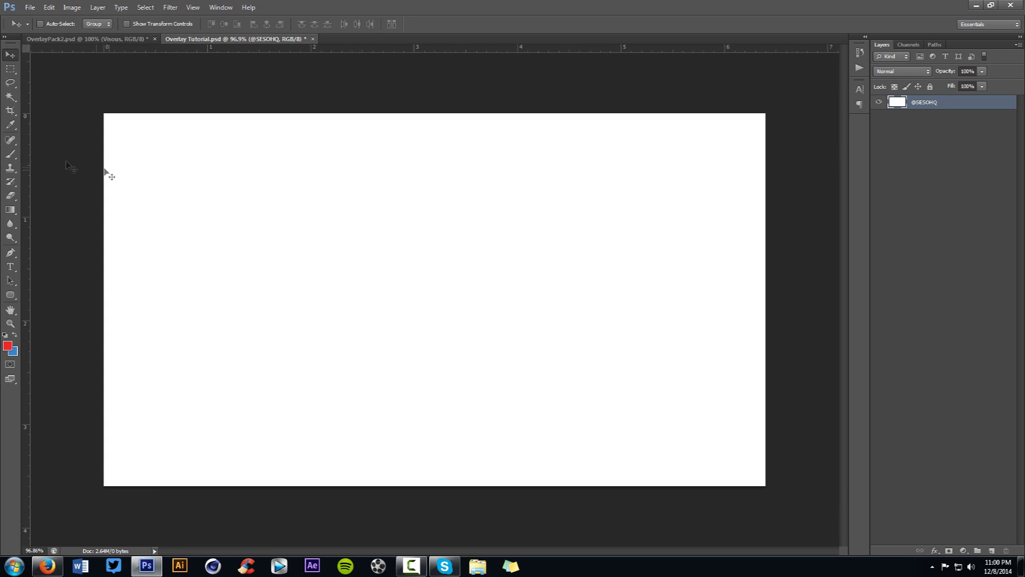
drag(25, 155, 439, 210)
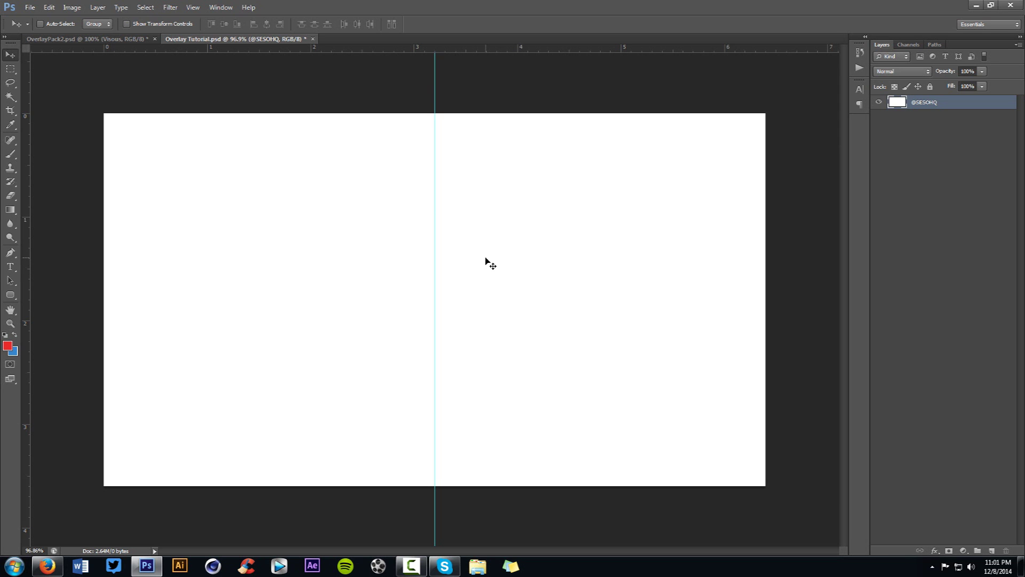
- Review the new-document name, width, height and resolution settings and close the dialog without creating a document
click(32, 7)
click(40, 18)
key(BackSpace)
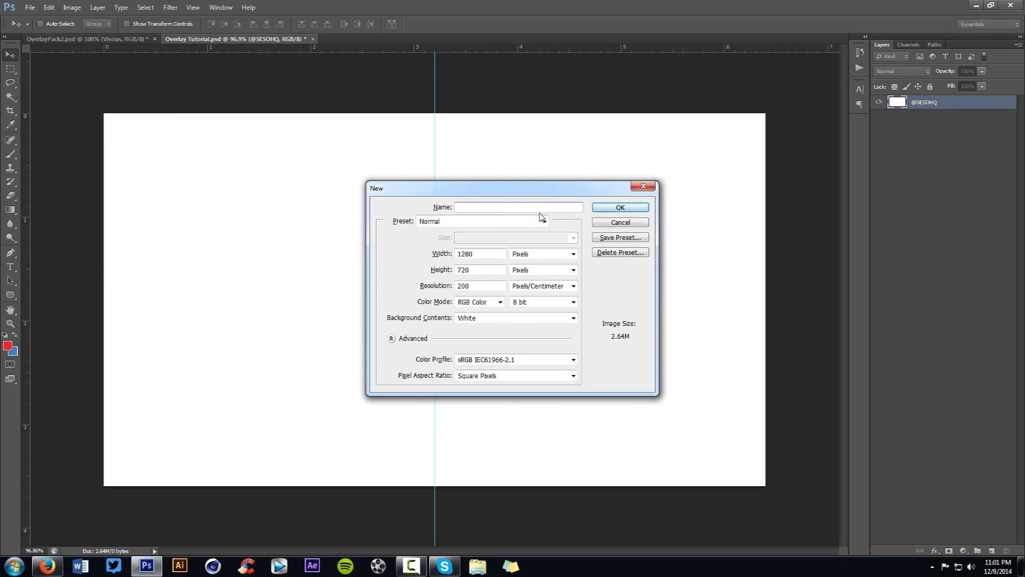
drag(542, 207, 464, 247)
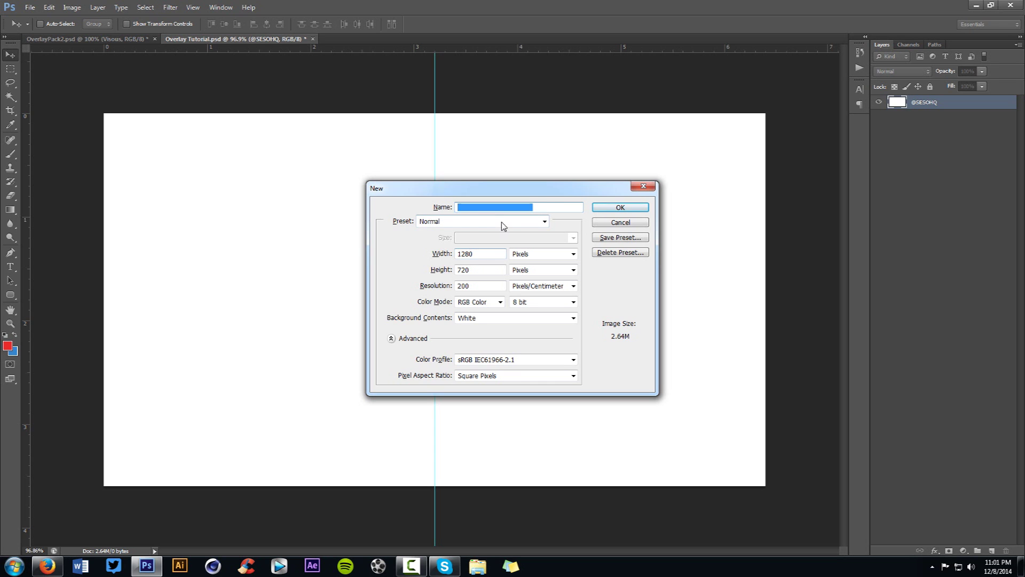
key(BackSpace)
double_click(478, 253)
double_click(474, 270)
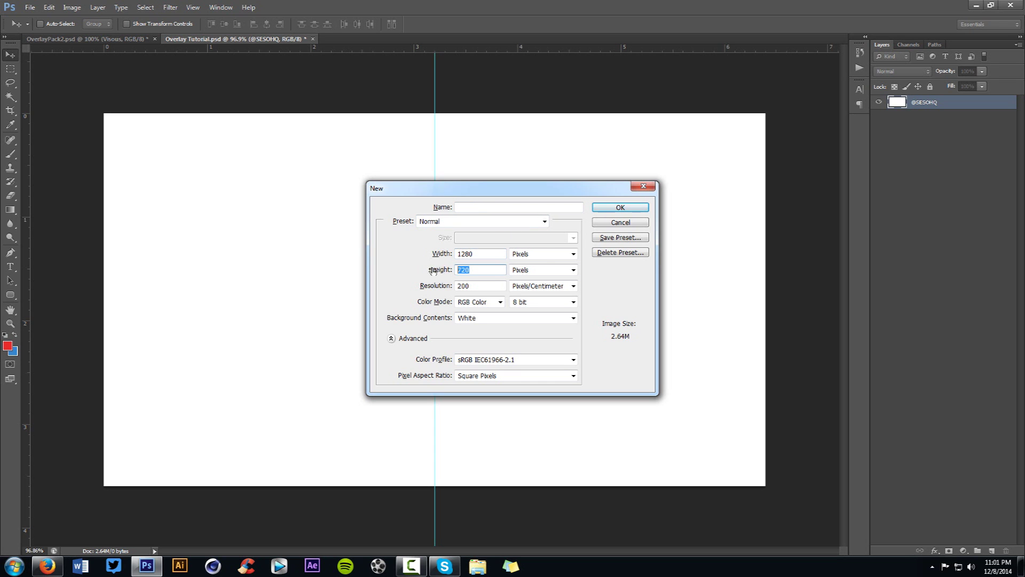
double_click(490, 287)
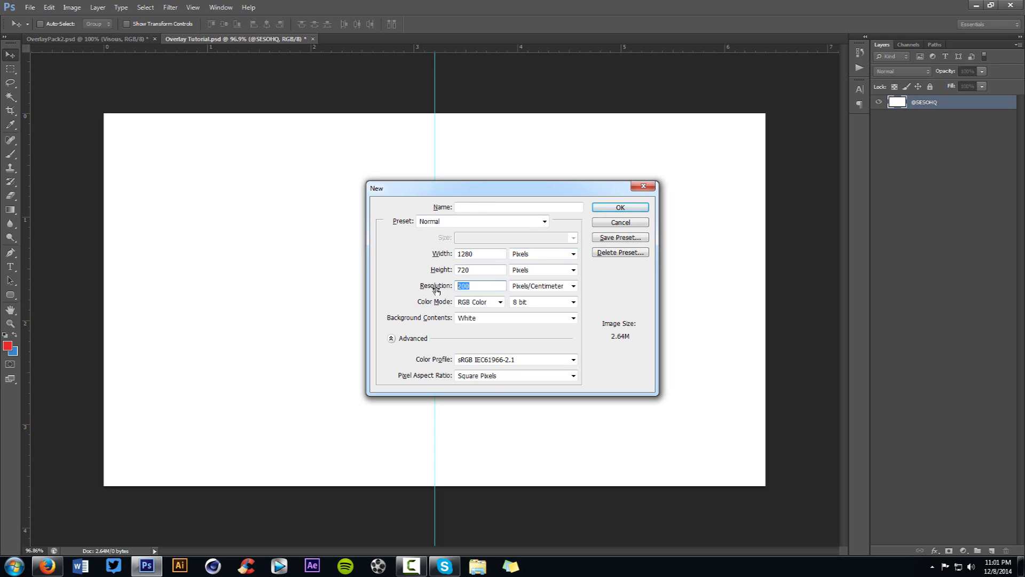
click(468, 286)
drag(483, 285, 441, 285)
click(624, 223)
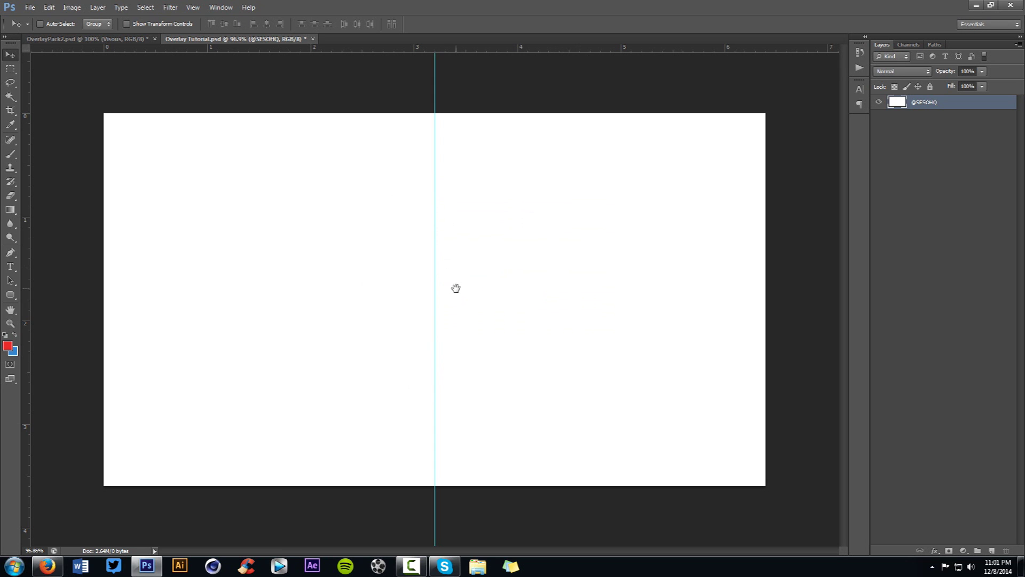
click(11, 295)
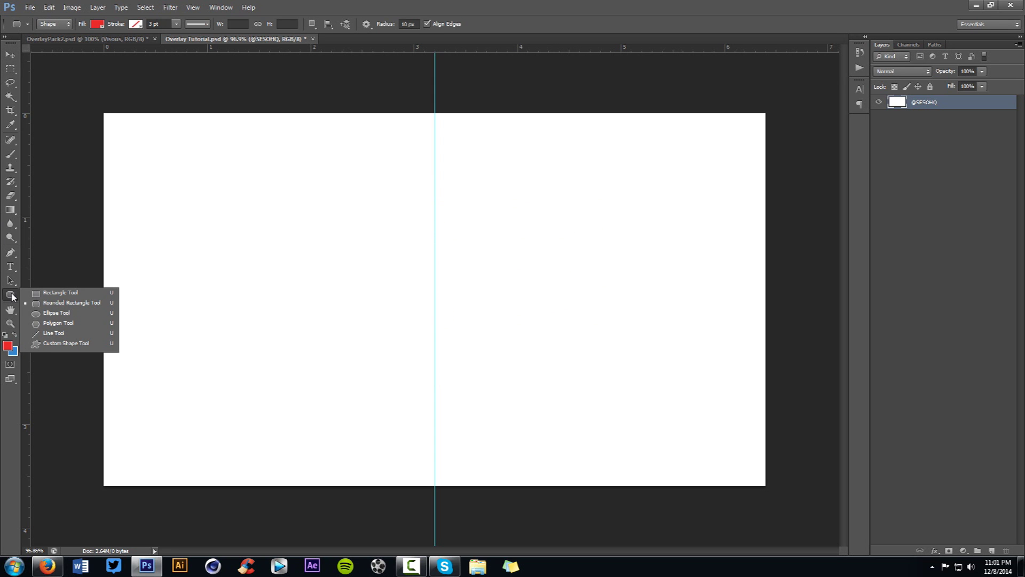
click(46, 303)
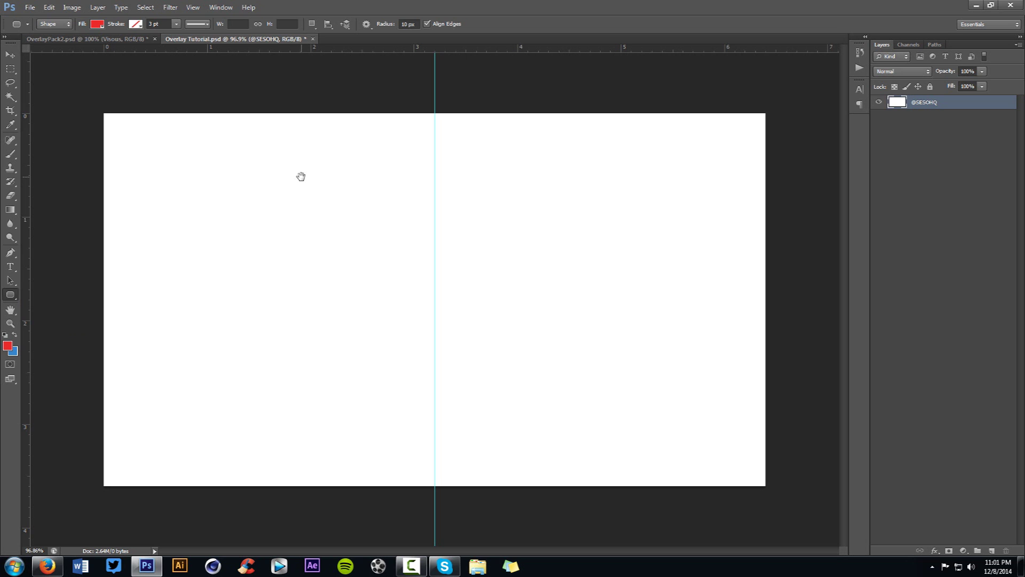
click(988, 550)
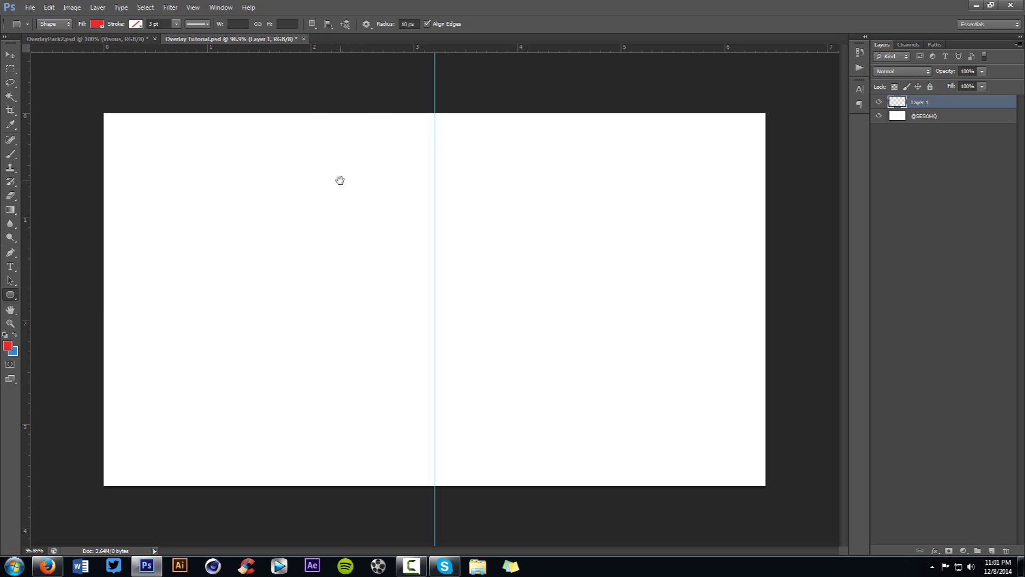
key(ctrl+z)
key(v)
- Draw a red rounded rectangle about 305 px by 43 px with a 10 px radius across the guide near the canvas's upper edge
click(10, 294)
click(67, 303)
drag(294, 164, 351, 219)
key(ctrl+z)
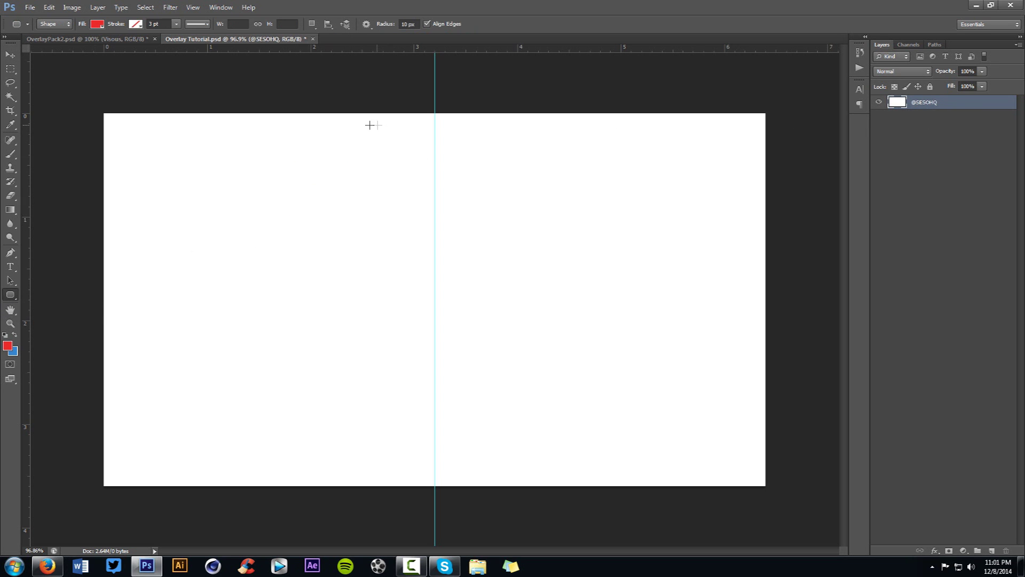
drag(357, 125, 514, 145)
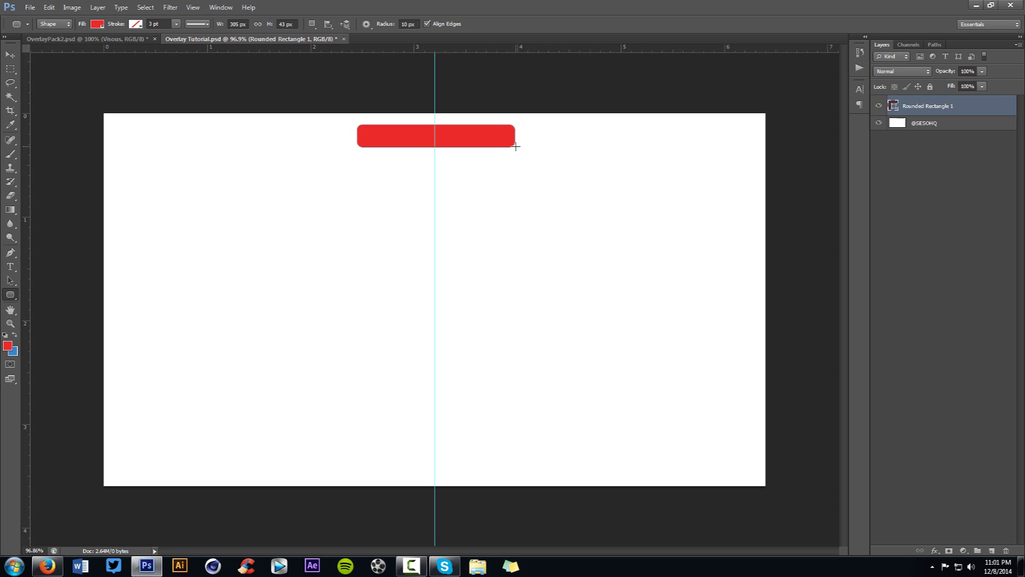
- Nudge the red rounded rectangle a few pixels to the left and slightly up
key(v)
key(Left)
key(Left)
key(Left)
key(Up)
key(Left)
key(Left)
key(Left)
key(Left)
key(Left)
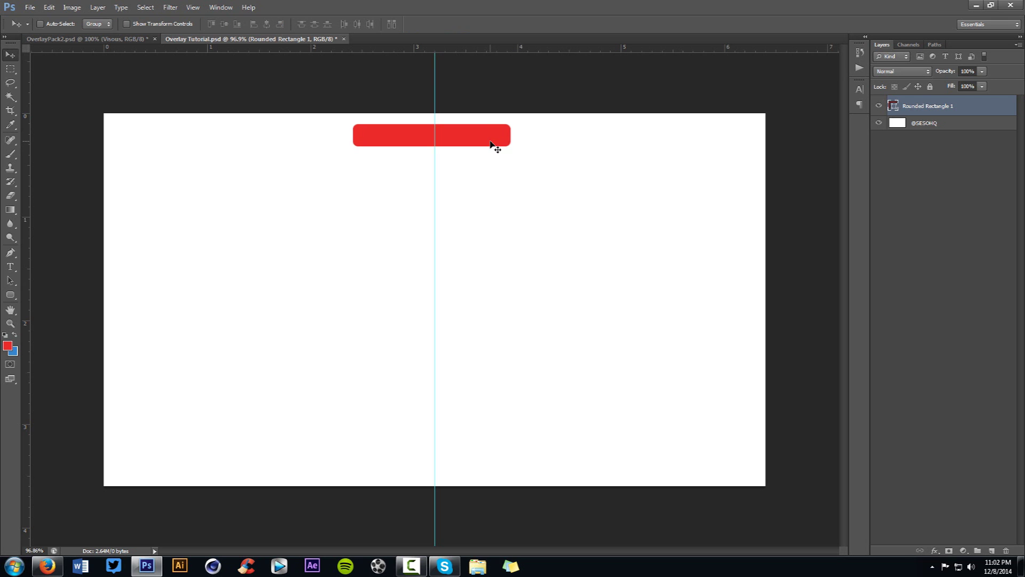
- Change the rounded rectangle's fill colour to dark grey #3c3c3c
double_click(897, 110)
drag(467, 178, 710, 130)
click(623, 230)
drag(623, 230, 562, 255)
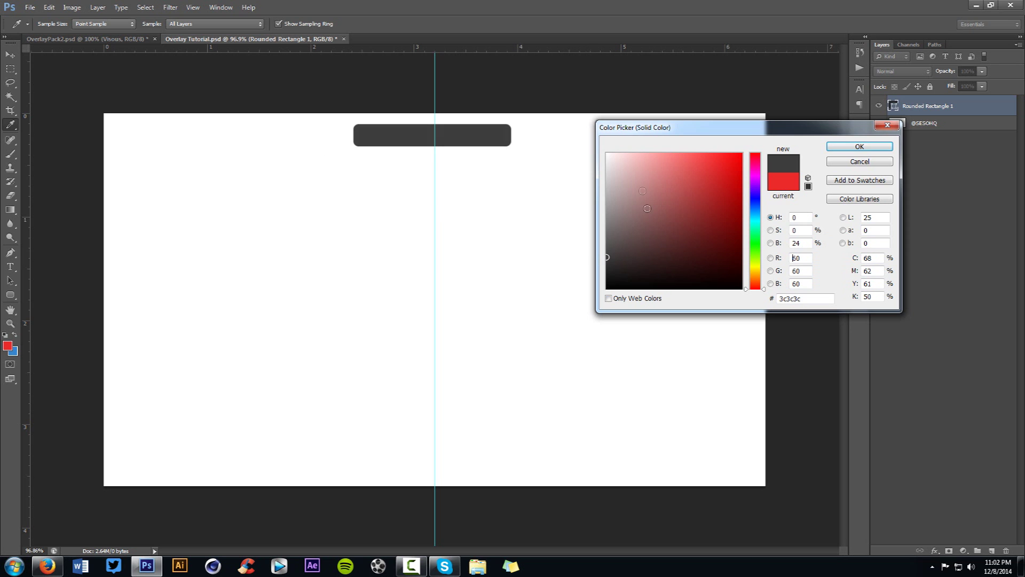
click(860, 146)
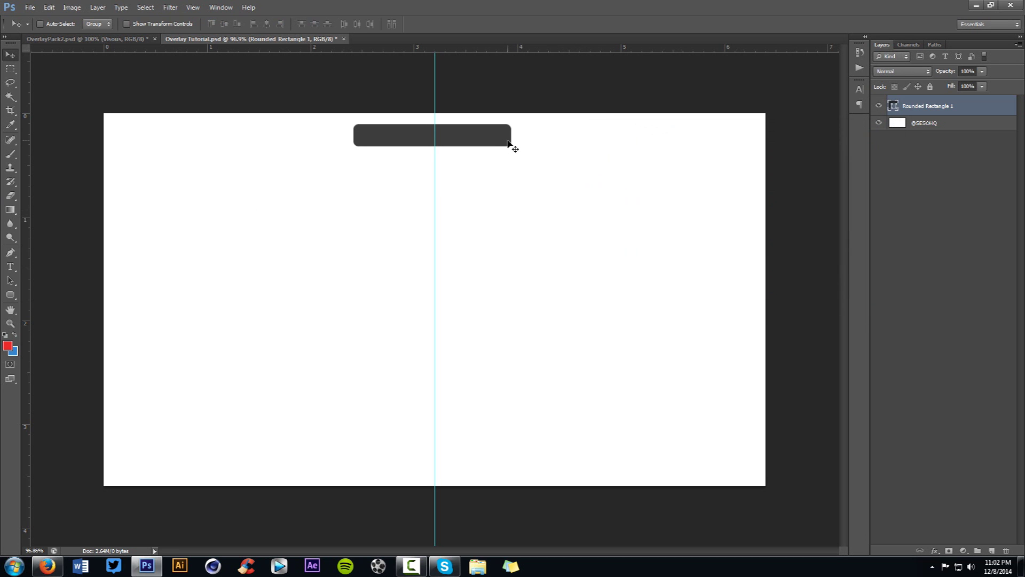
- Widen the grey rounded rectangle with Free Transform so it is centred on the guide, and hide the guide
key(ctrl+t)
mouse_move(513, 135)
mouse_down()
mouse_move(531, 135)
mouse_move(509, 142)
mouse_up()
key(Return)
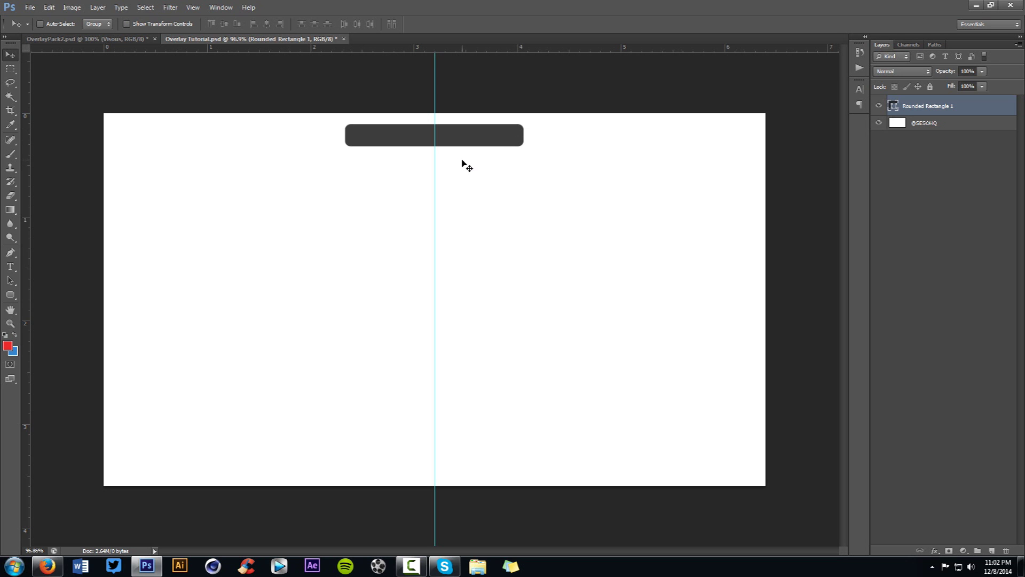
key(ctrl+semicolon)
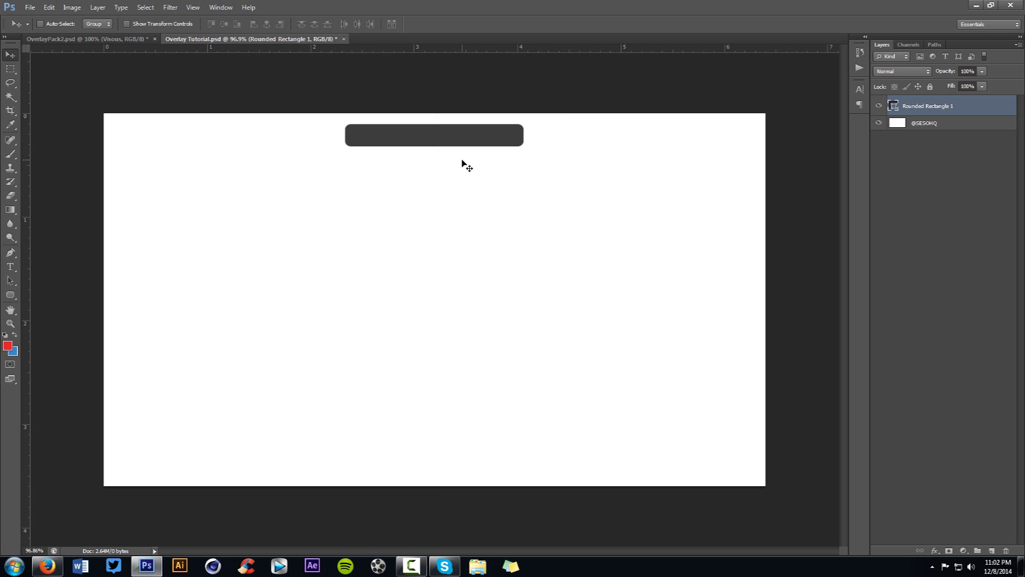
- Rasterize the rounded rectangle layer and rename it Middle
right_click(926, 110)
click(936, 185)
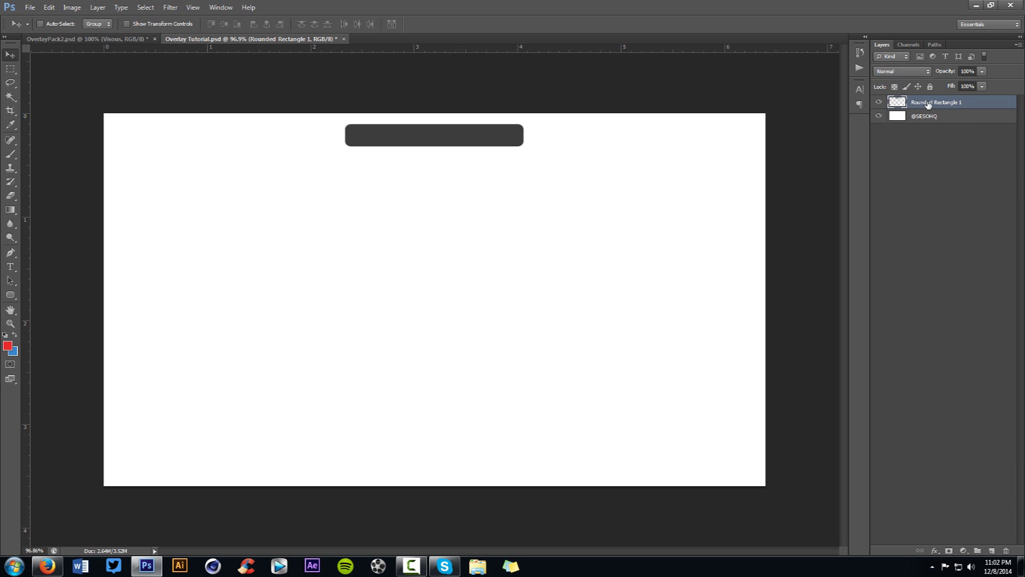
double_click(929, 103)
text(MIddle)
key(Return)
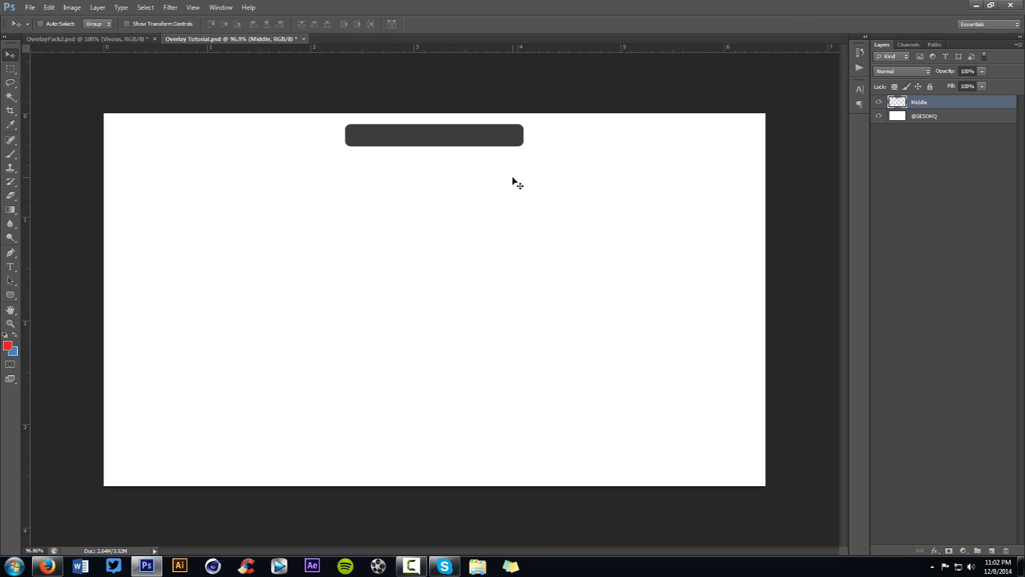
- Add an inner shadow to the Middle layer with a distance of 0 px and a size of 12 px
double_click(951, 105)
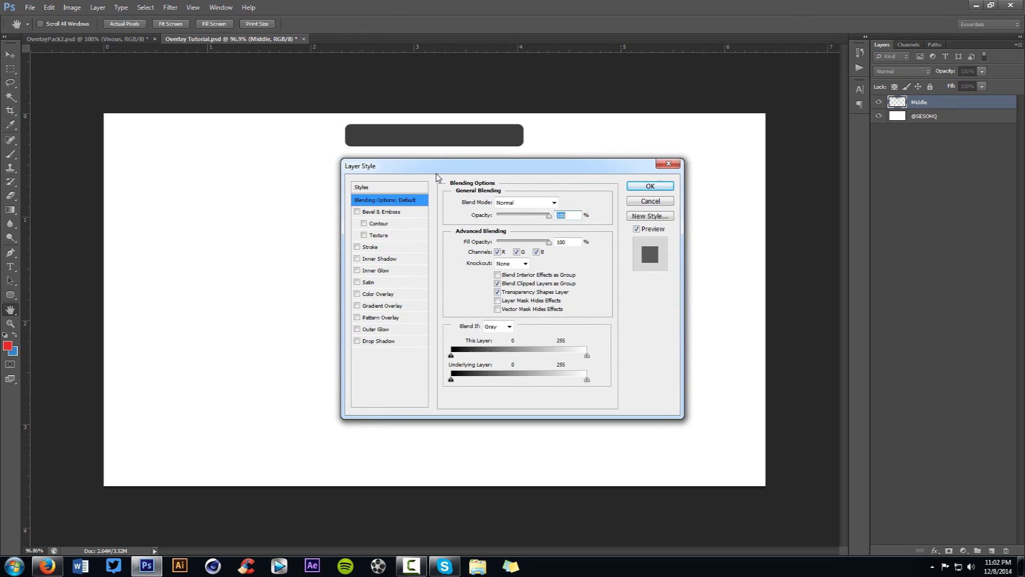
drag(442, 168, 671, 115)
click(601, 206)
drag(767, 197, 517, 214)
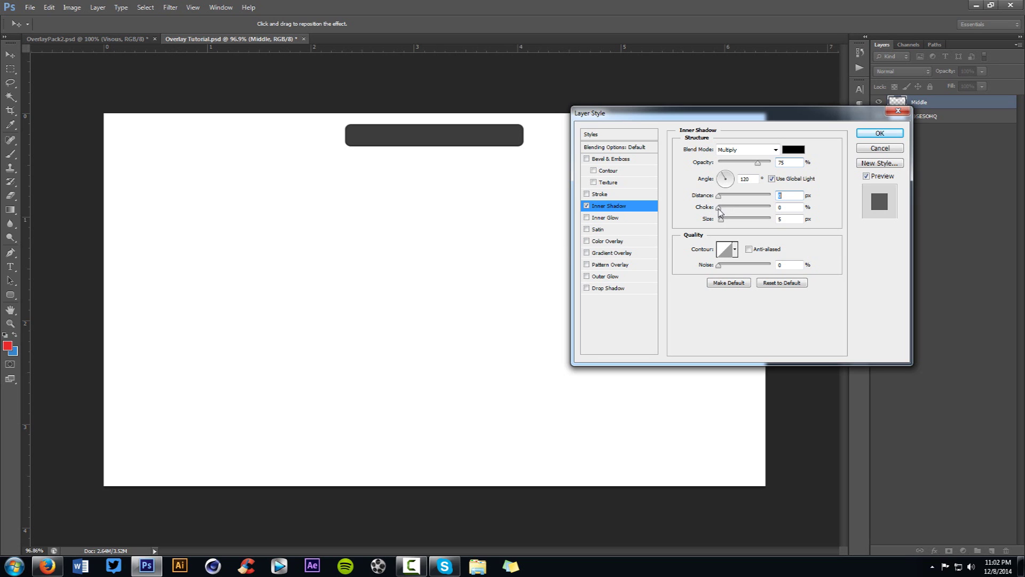
drag(719, 209, 724, 222)
click(775, 207)
double_click(773, 208)
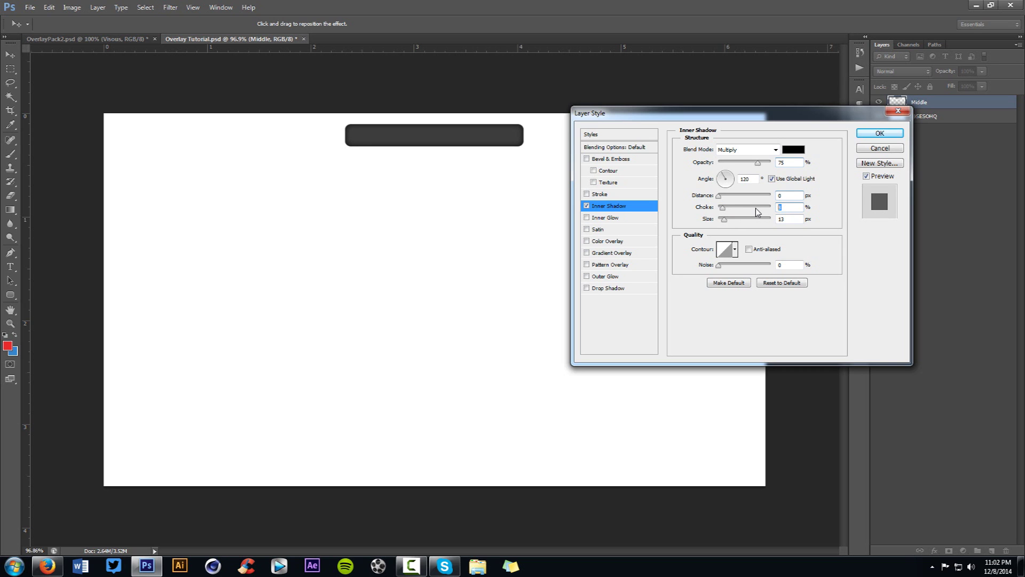
key(Tab)
text(12)
- Add a white 2 px outside stroke to the Middle layer and apply the layer style
click(599, 195)
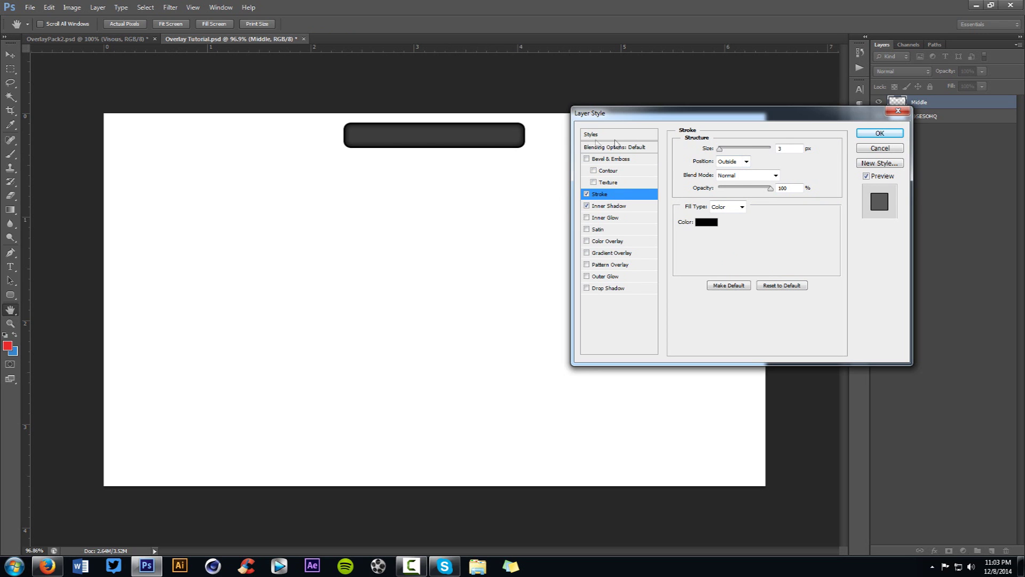
double_click(792, 147)
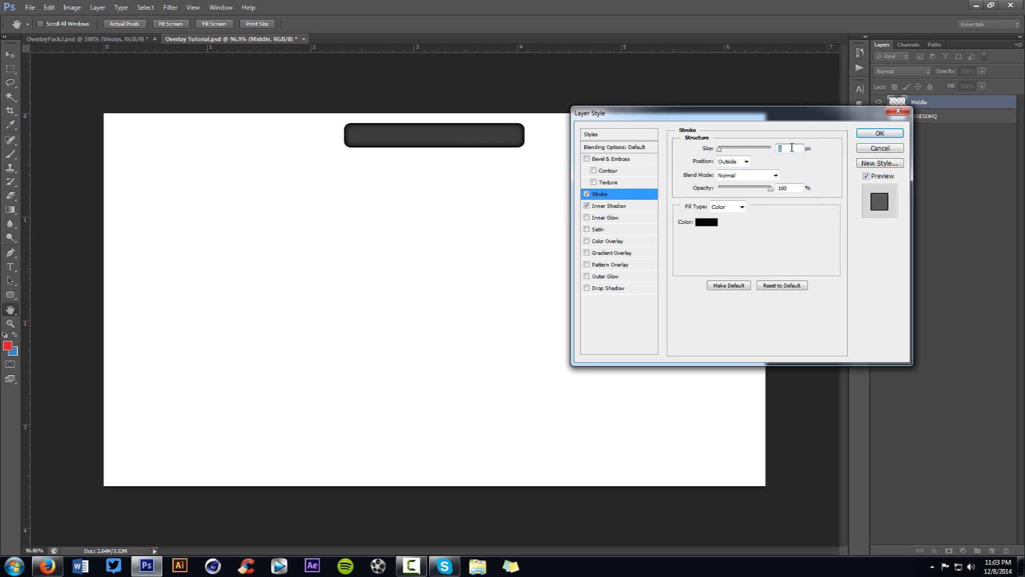
click(707, 222)
drag(396, 241, 326, 215)
click(648, 219)
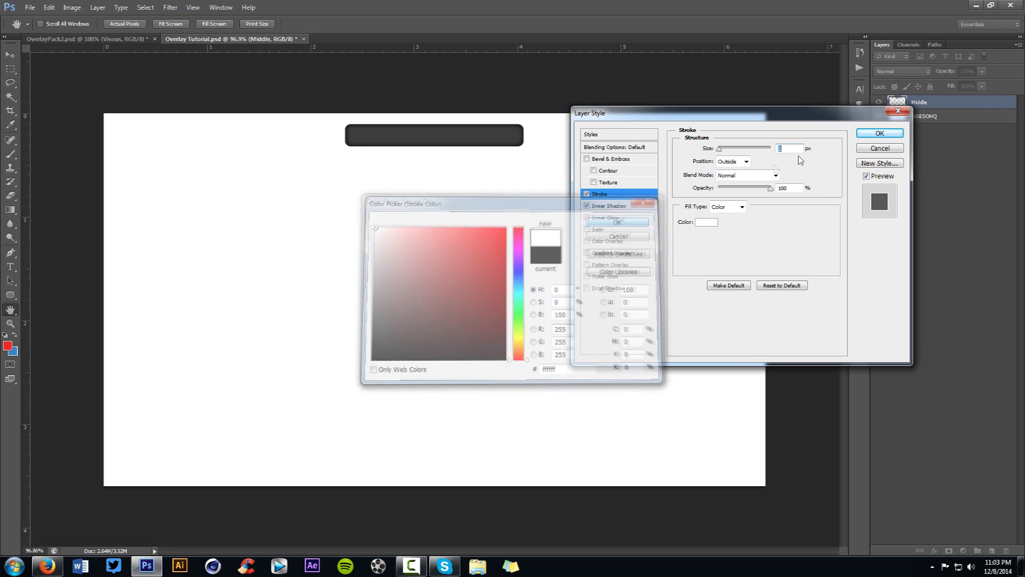
click(883, 134)
- Apply a muted red #b04848 colour overlay to the white background layer
click(944, 144)
double_click(971, 150)
click(378, 294)
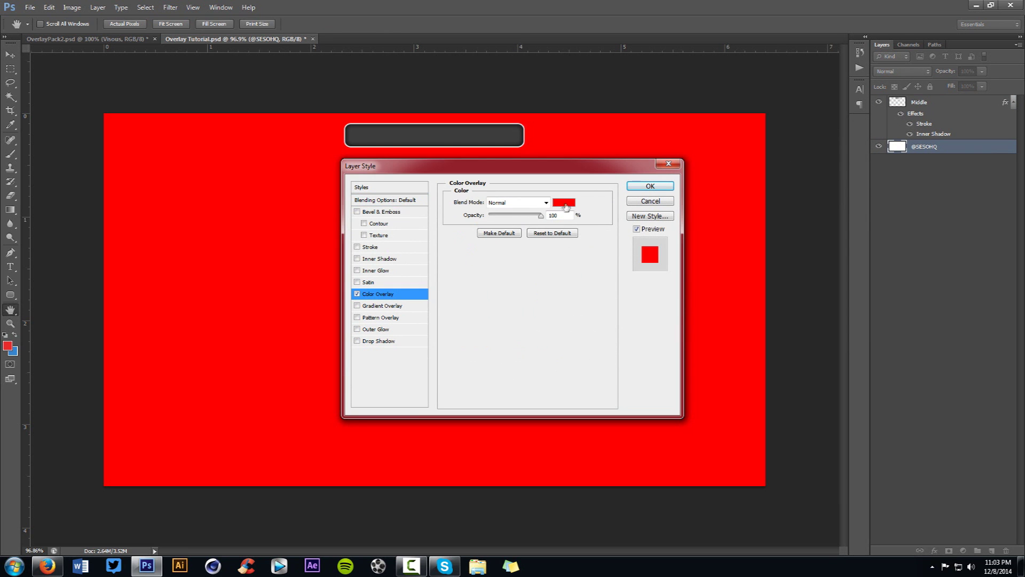
click(566, 207)
mouse_move(483, 277)
mouse_down()
mouse_move(469, 266)
mouse_move(435, 272)
mouse_up()
click(450, 267)
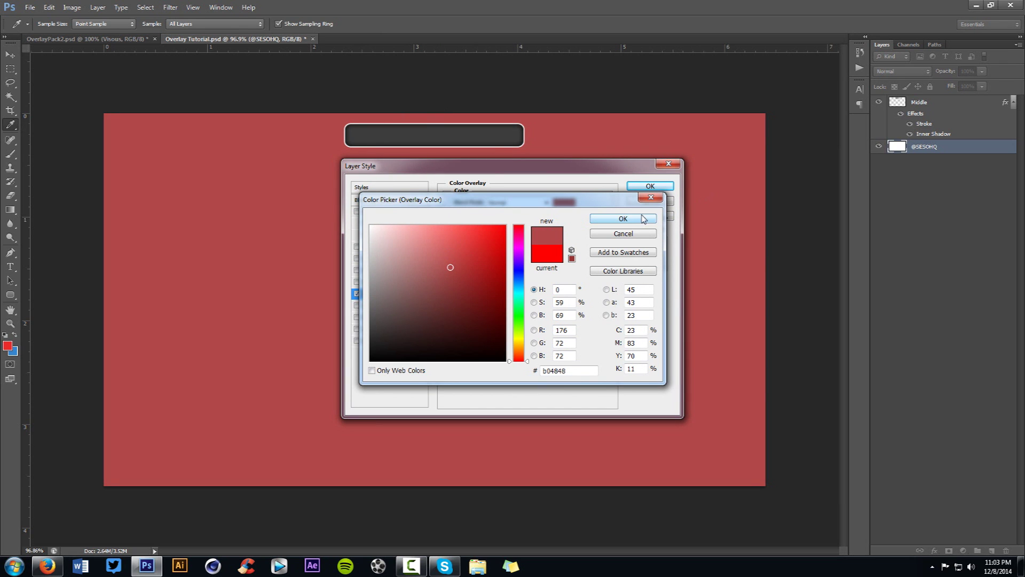
click(623, 218)
click(653, 186)
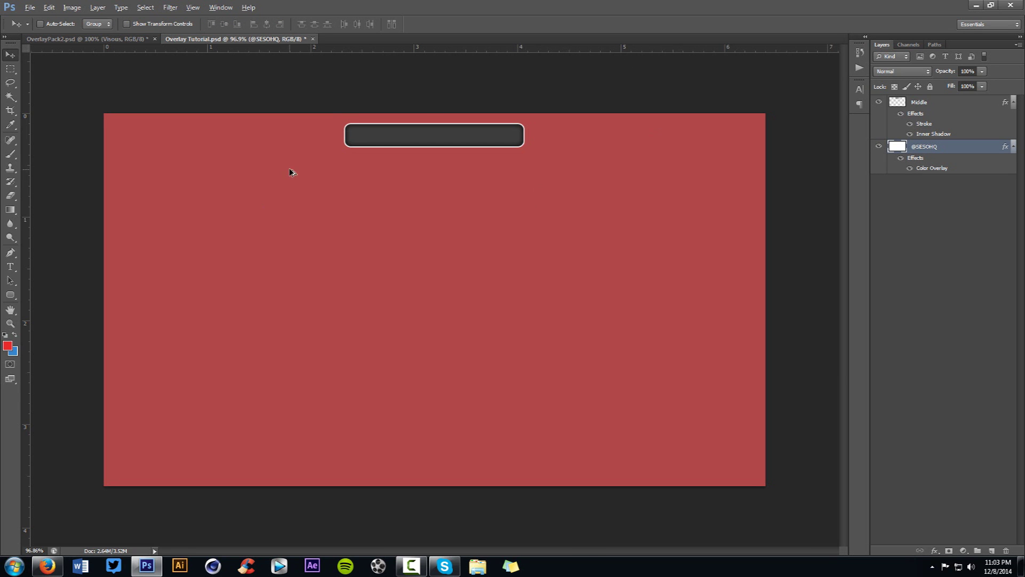
- Examine the finished reference overlay in OverlayPack2.psd
alt+scroll(290, 171, up, 3)
scroll(367, 215, up, 2)
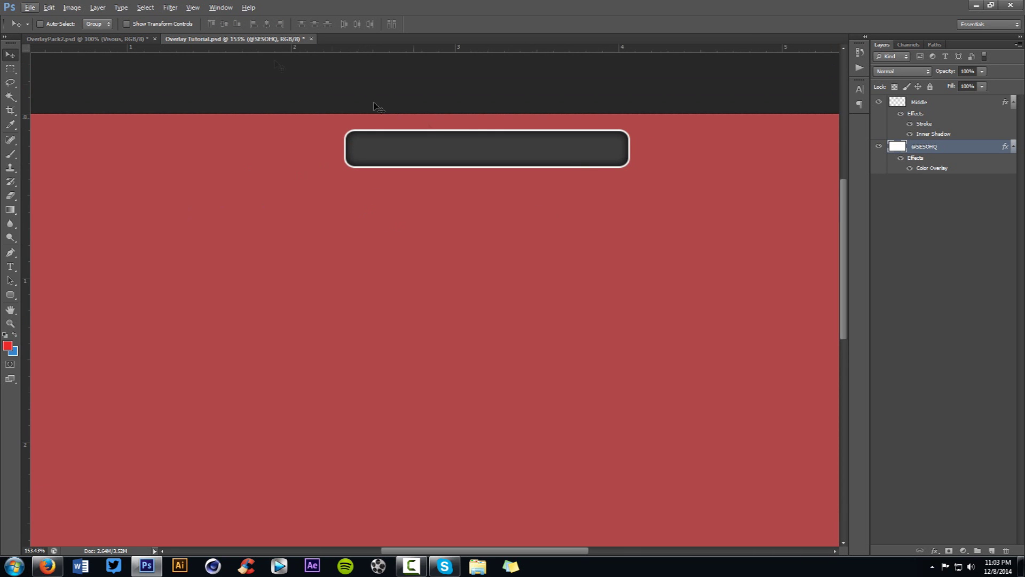
click(123, 39)
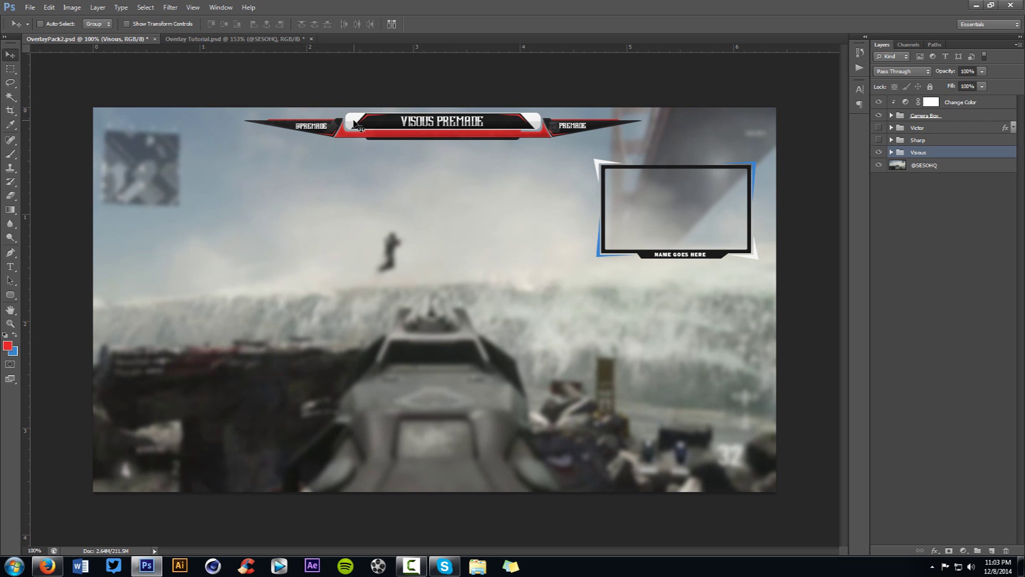
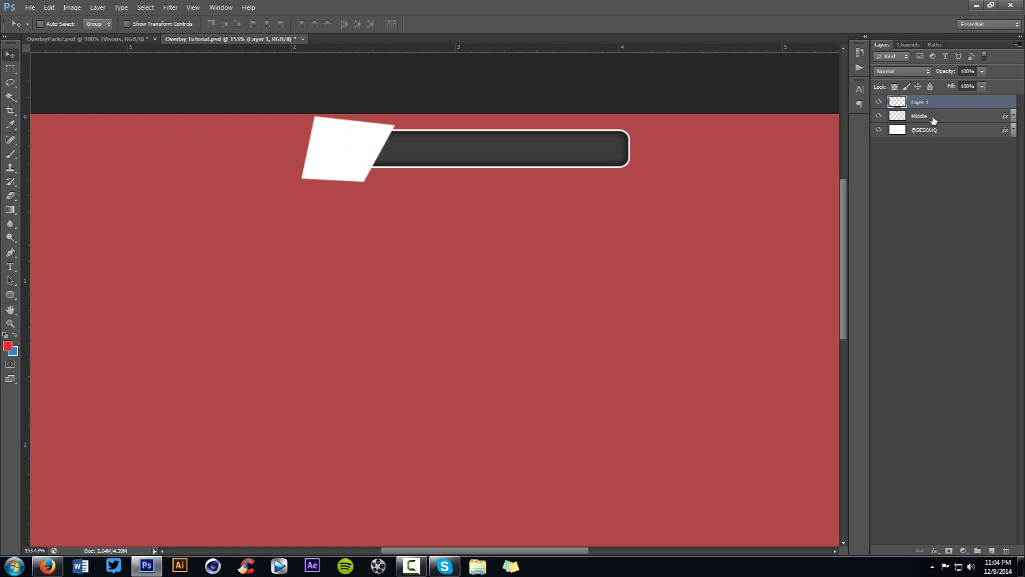
- Use a Magic Wand selection of the Middle bar, inverted, to delete the parts of Layer 1's white shape outside the bar, and deselect
click(932, 120)
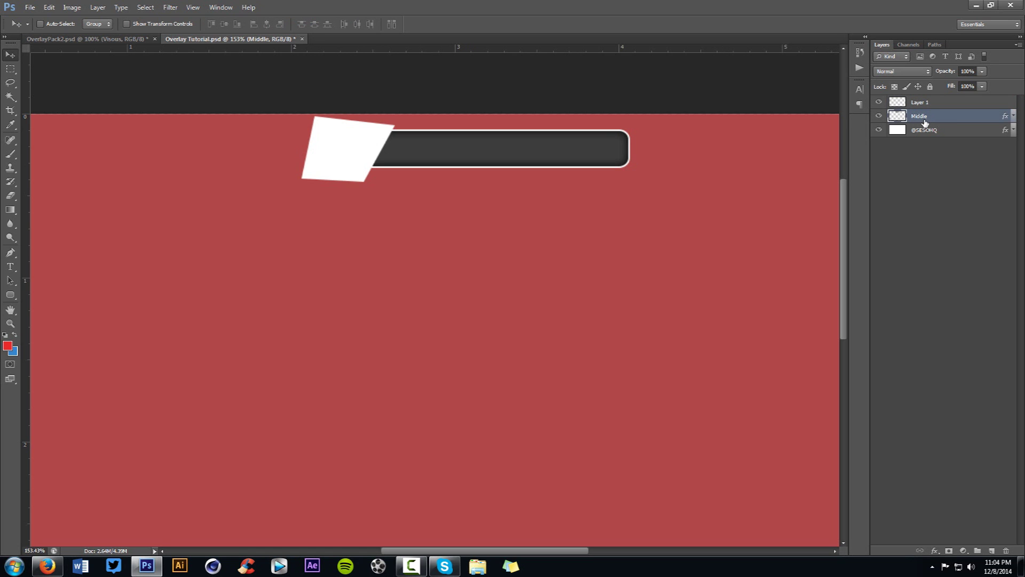
key(w)
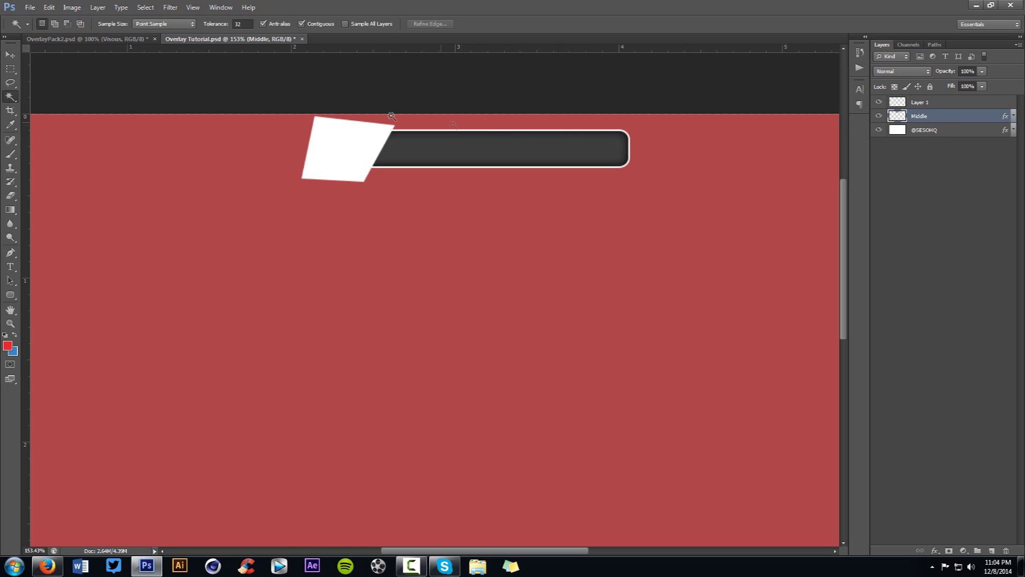
click(452, 144)
right_click(434, 155)
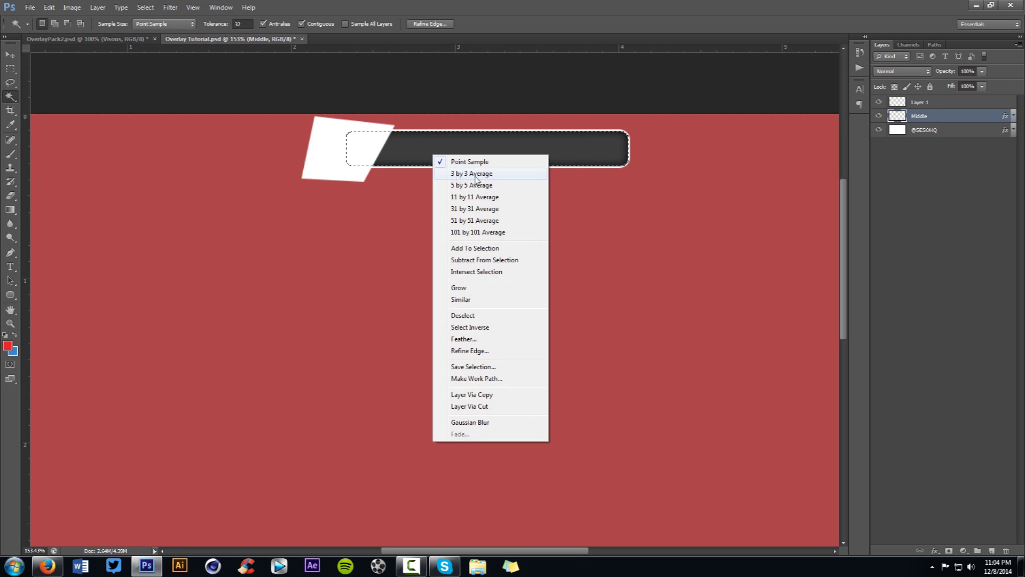
click(487, 331)
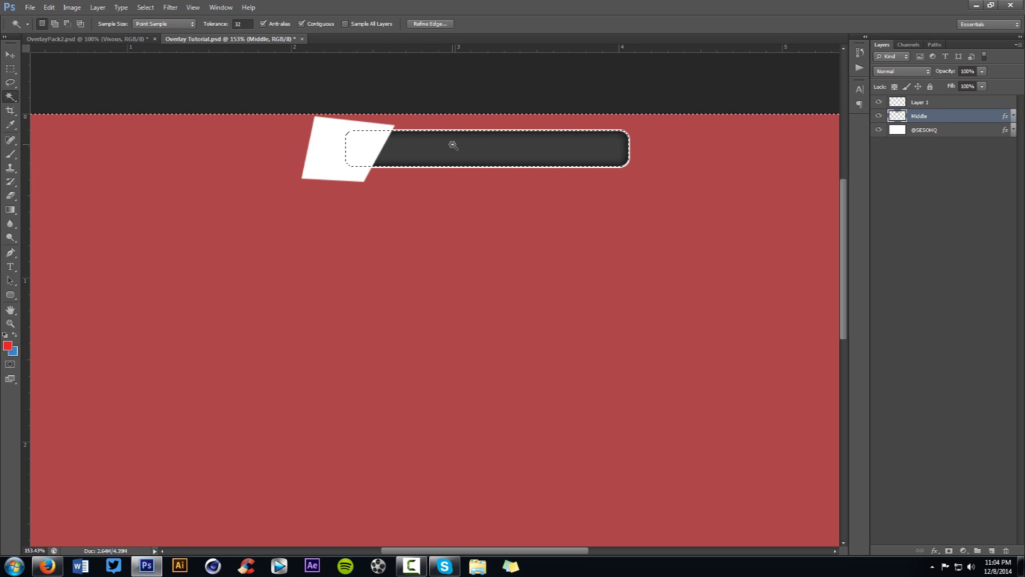
click(940, 102)
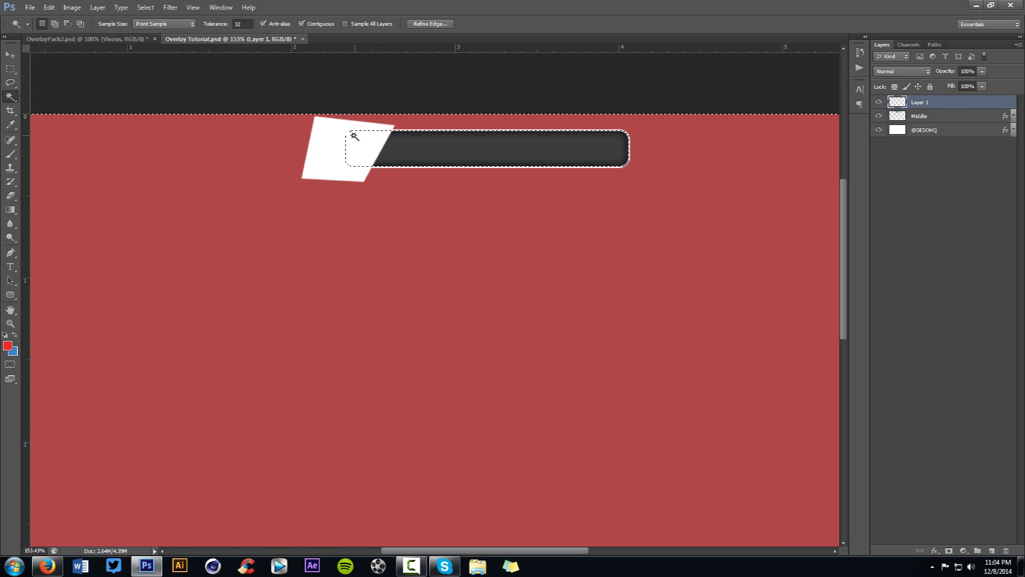
key(Delete)
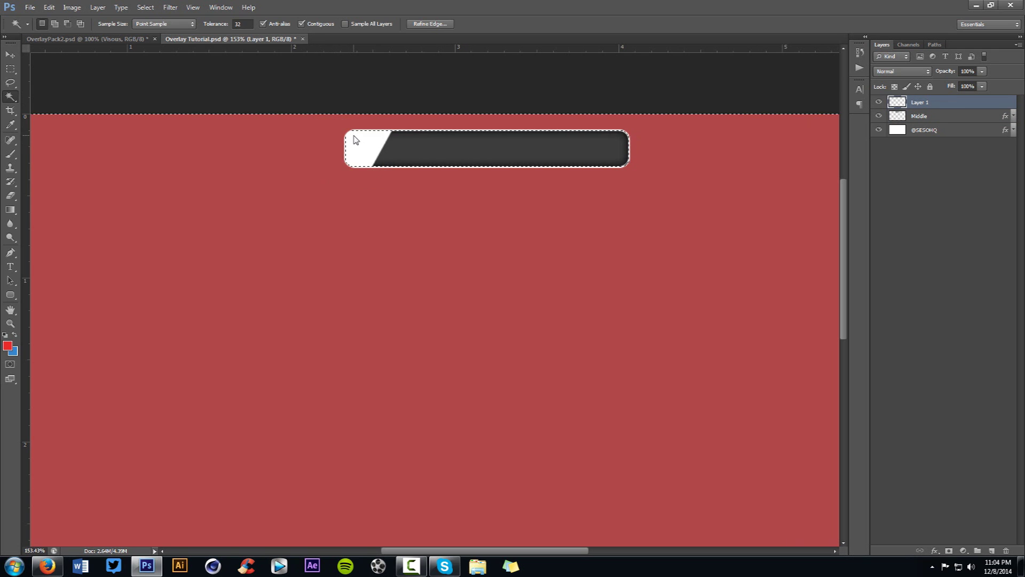
key(ctrl+d)
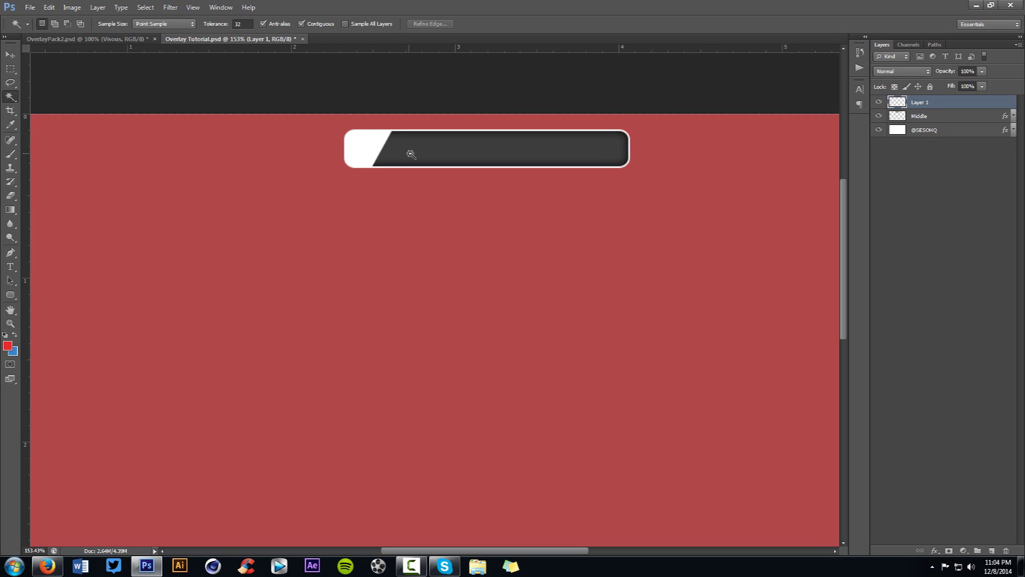
- Check the bar's end detail in OverlayPack2.psd and return to Overlay Tutorial.psd
key(v)
click(111, 39)
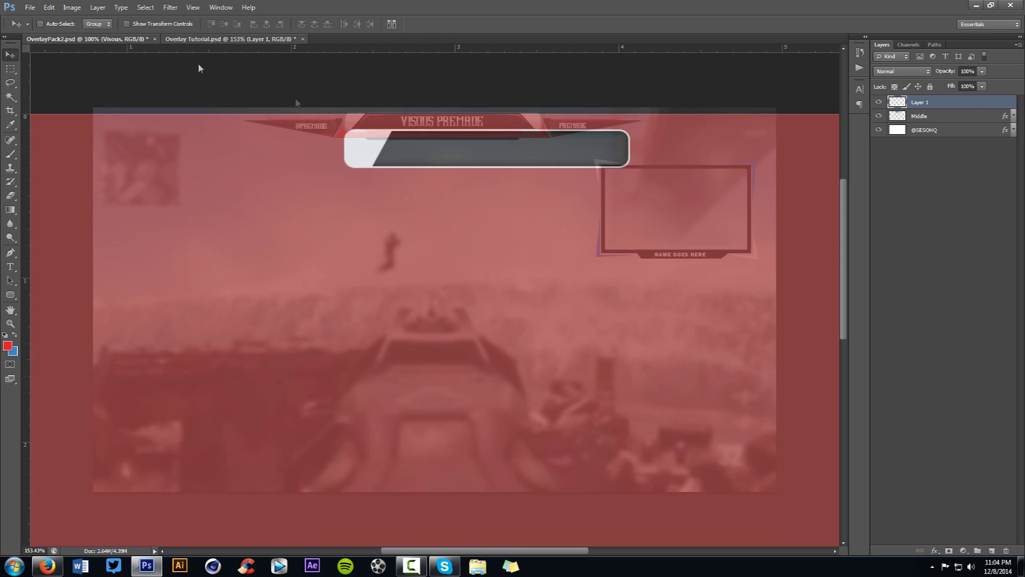
click(254, 38)
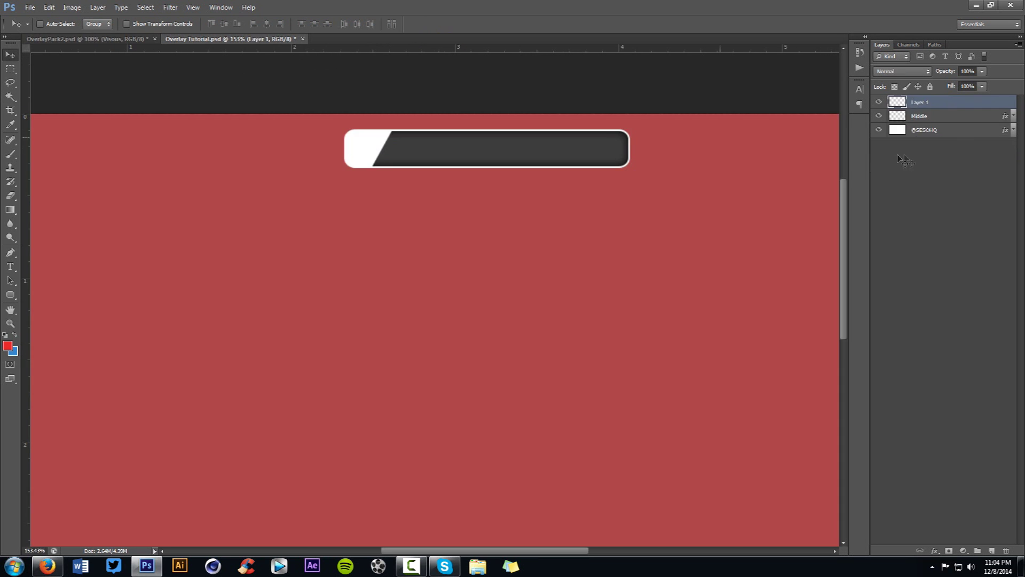
- Duplicate the Middle layer as a backup, rename the original BU and hide it
click(917, 119)
right_click(911, 119)
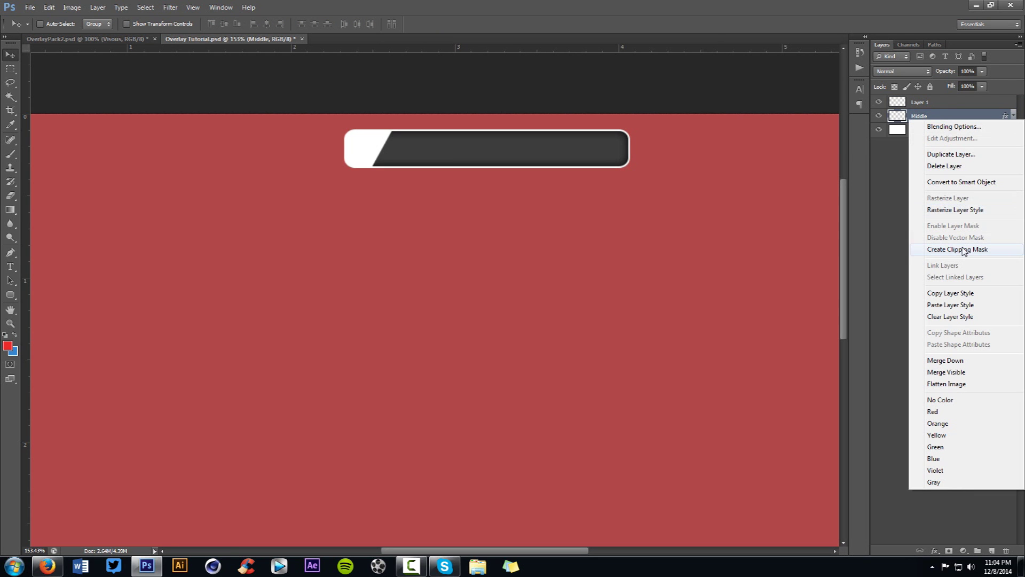
click(944, 109)
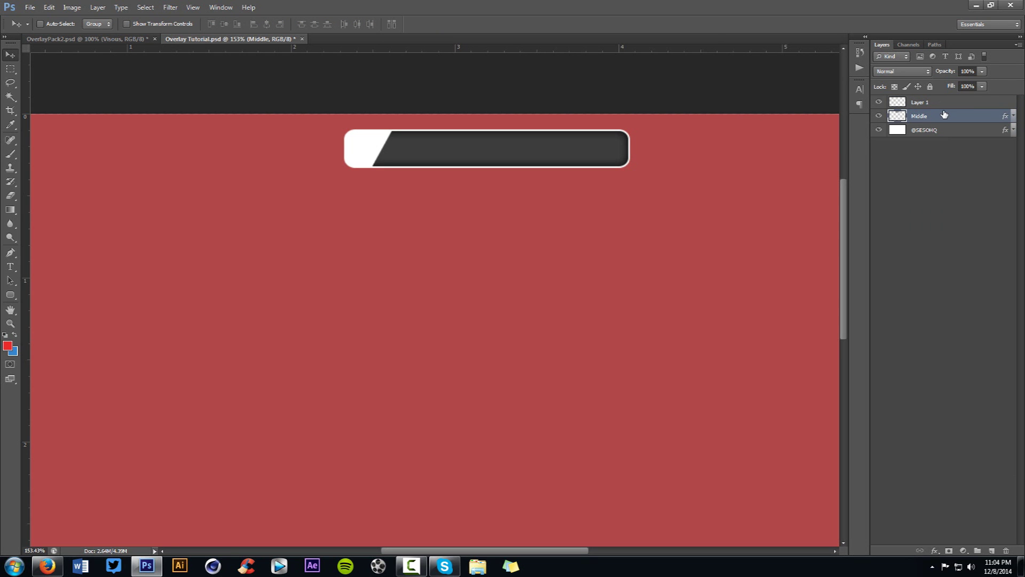
key(ctrl+j)
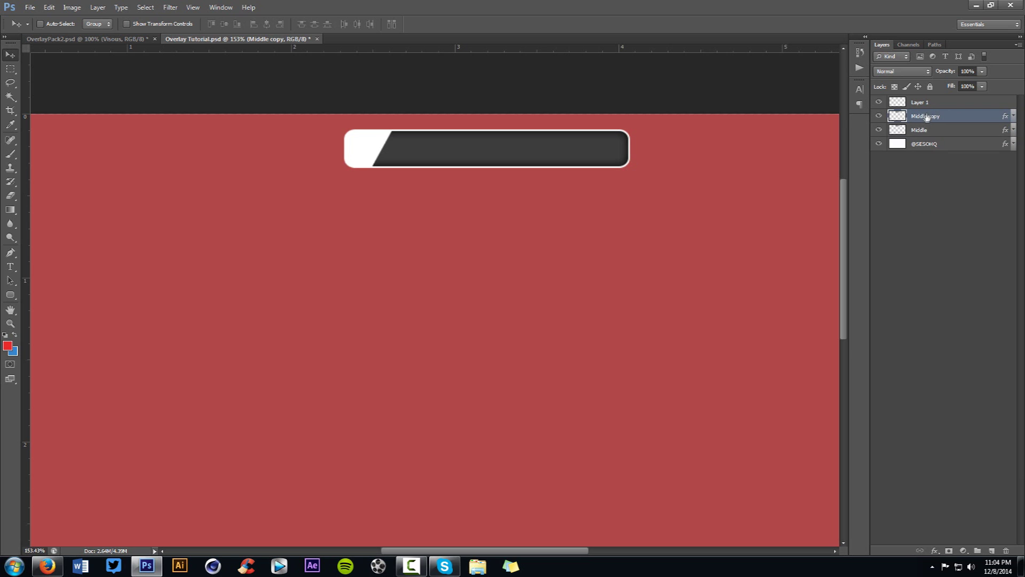
double_click(920, 130)
text(BO)
key(Return)
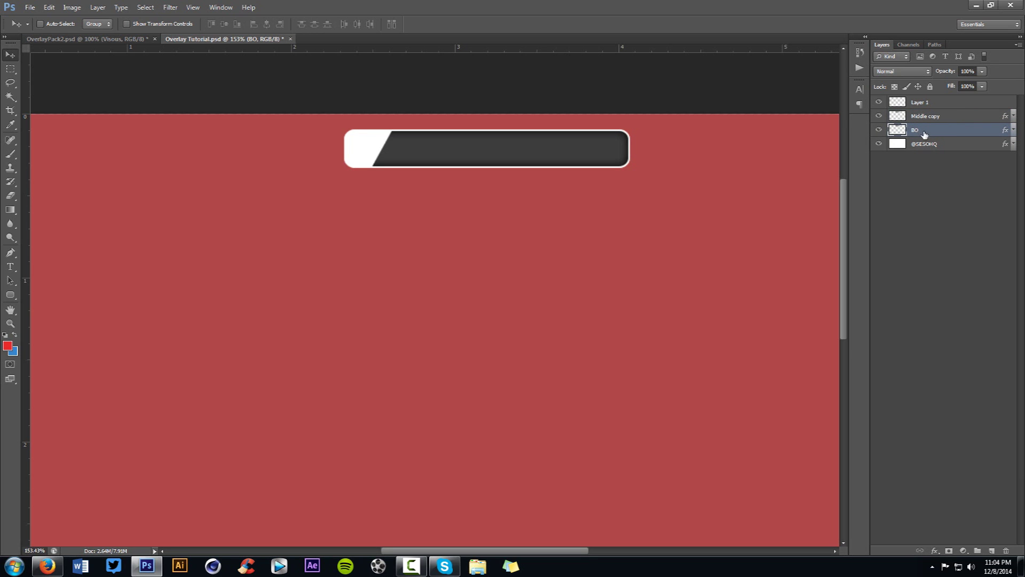
double_click(915, 131)
text(BU)
key(Return)
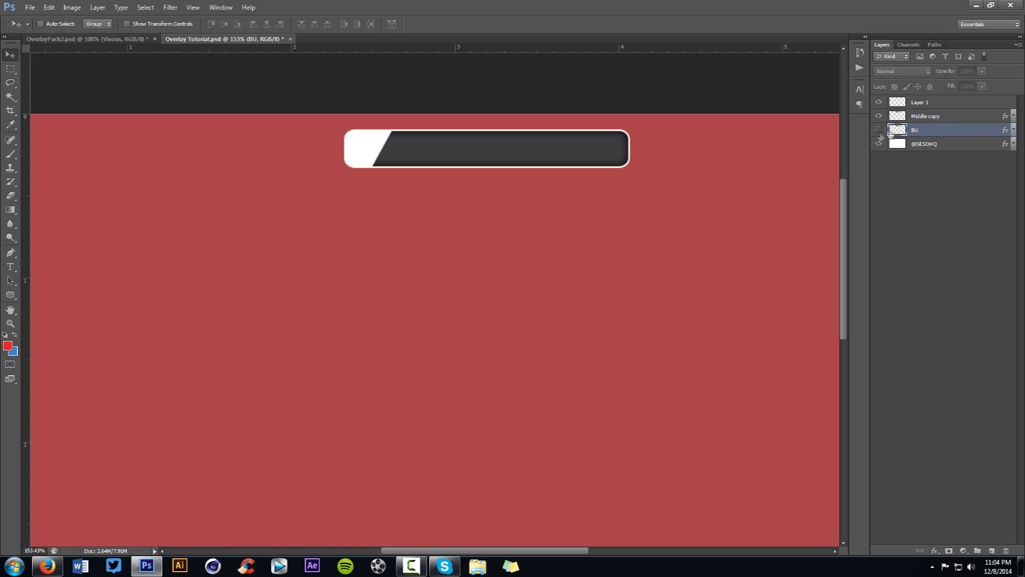
click(879, 129)
- Rename the visible copy of the bar layer as Middle
double_click(931, 117)
text(Middle)
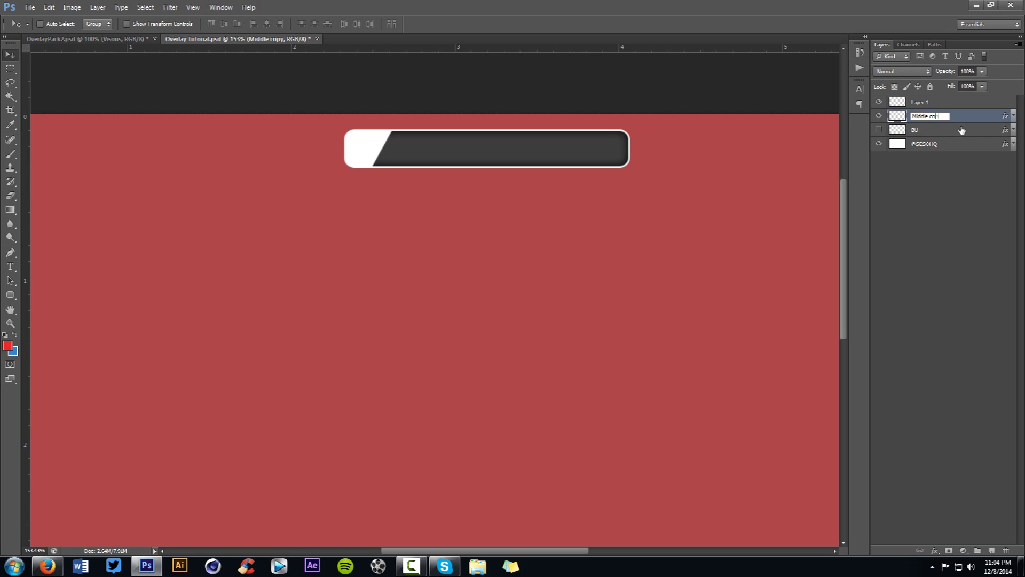
key(Return)
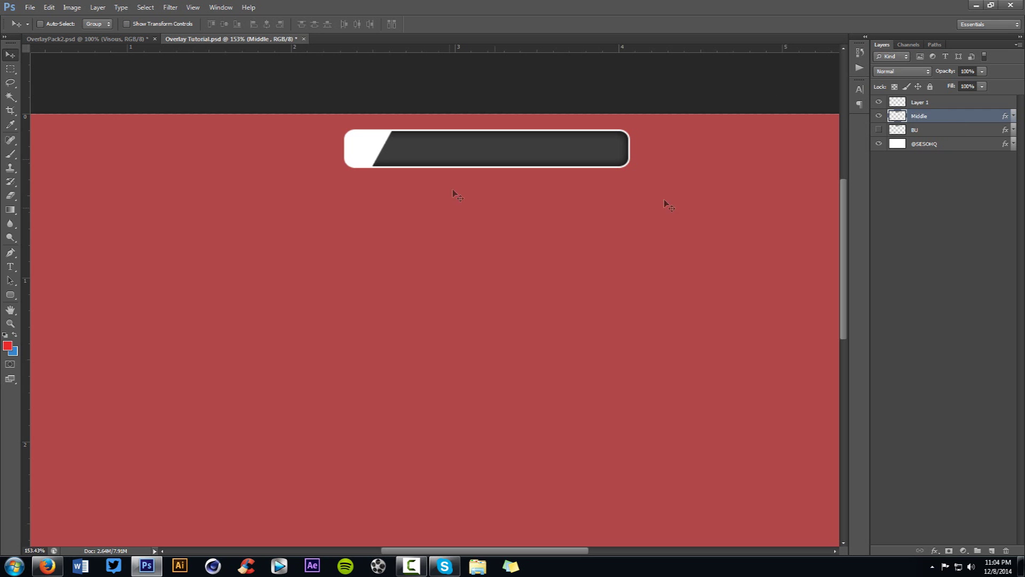
- Try to clip Layer 1's white shape to the Middle layer with a clipping mask
right_click(951, 117)
click(951, 207)
right_click(951, 102)
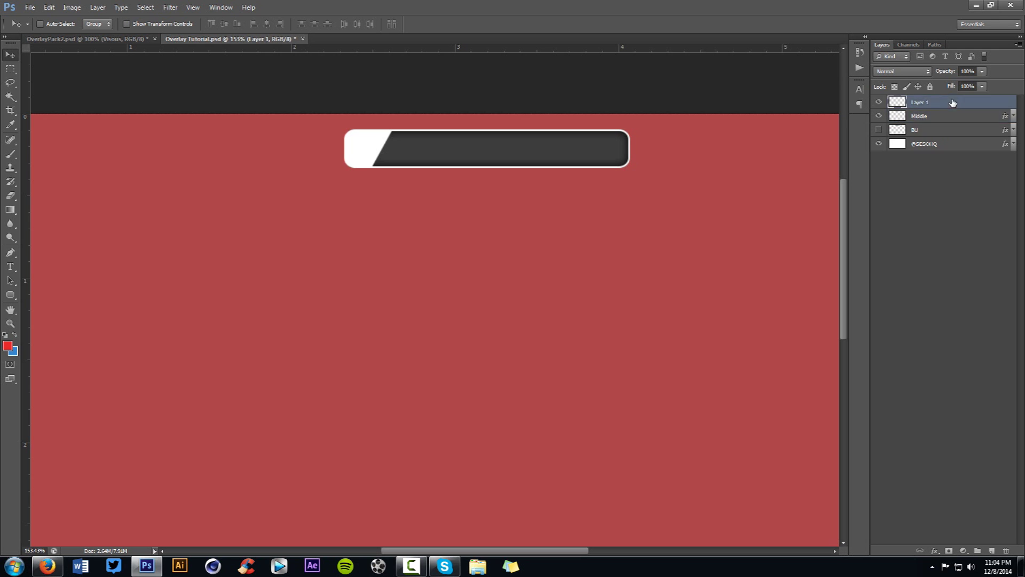
click(957, 230)
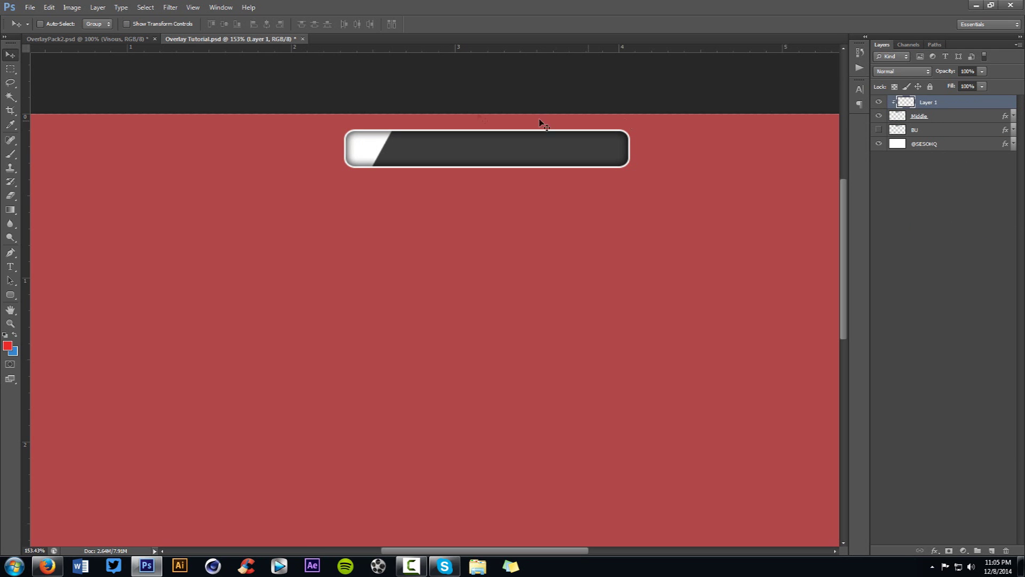
- Inspect the Middle layer's effects and the reference overlay, and undo the clipping mask on Layer 1
click(1013, 117)
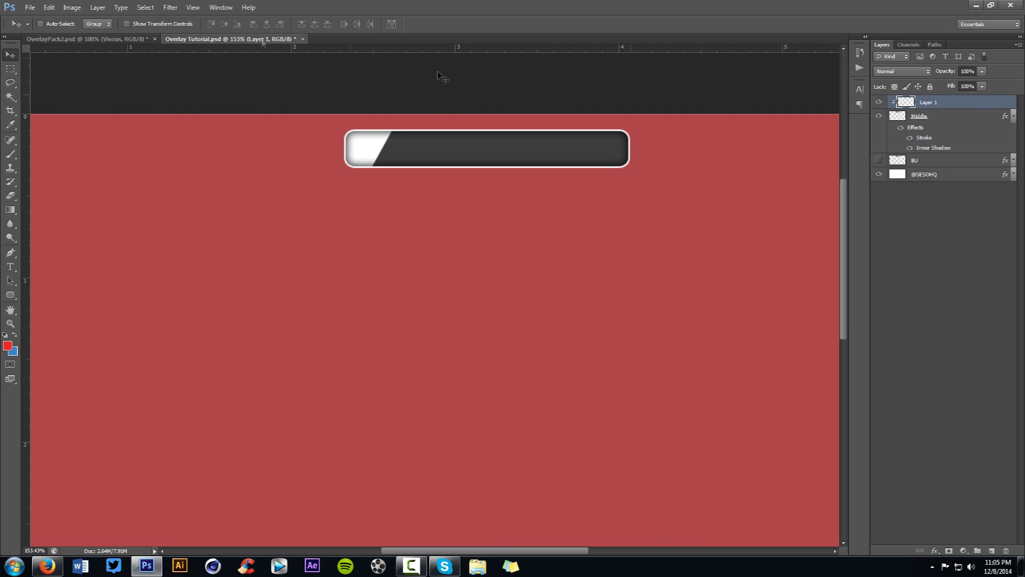
click(131, 39)
click(227, 39)
key(ctrl+z)
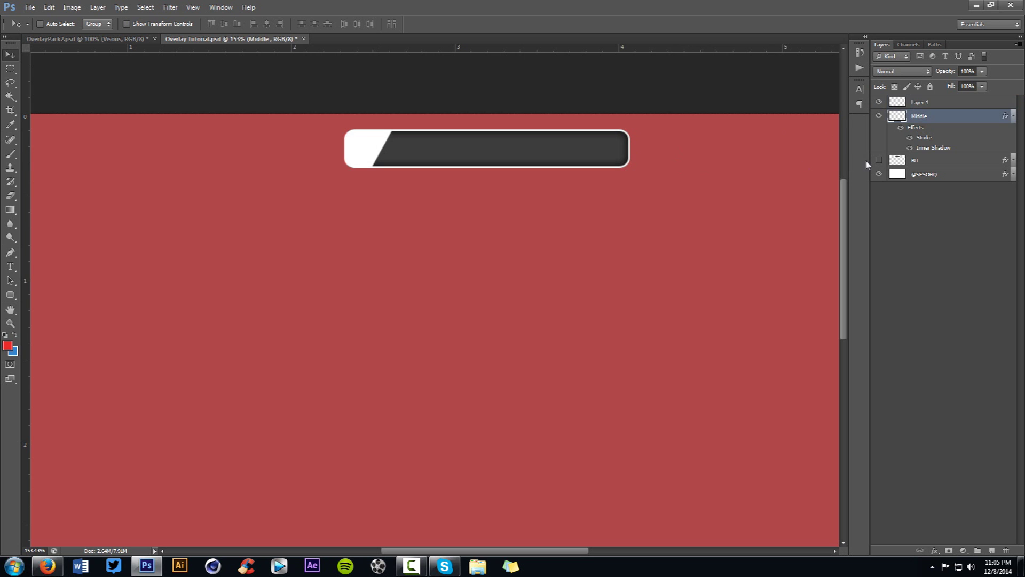
- Rasterize the Middle layer's style and clip Layer 1 to it with a clipping mask
click(1013, 116)
right_click(938, 115)
click(944, 204)
right_click(929, 103)
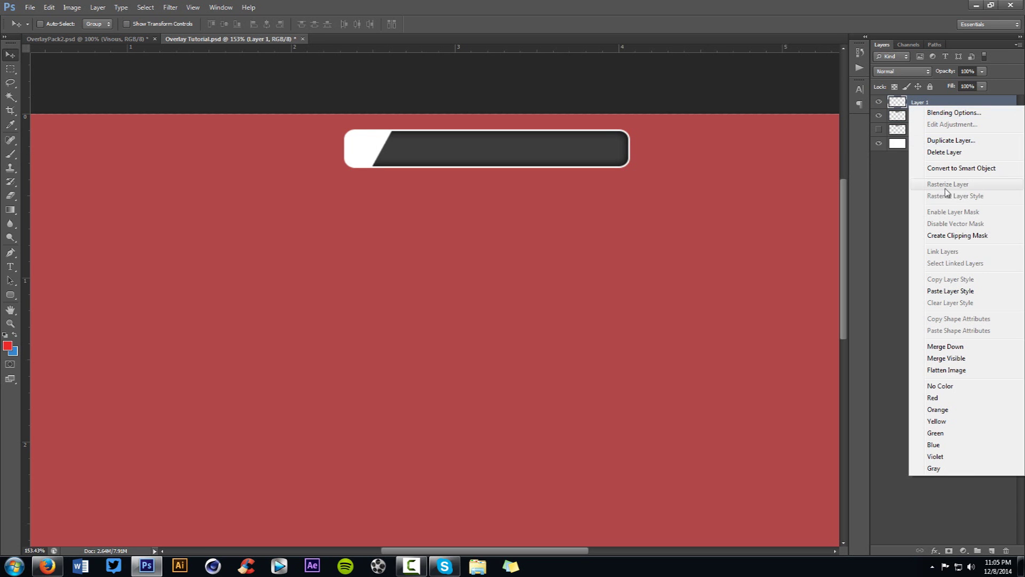
click(949, 236)
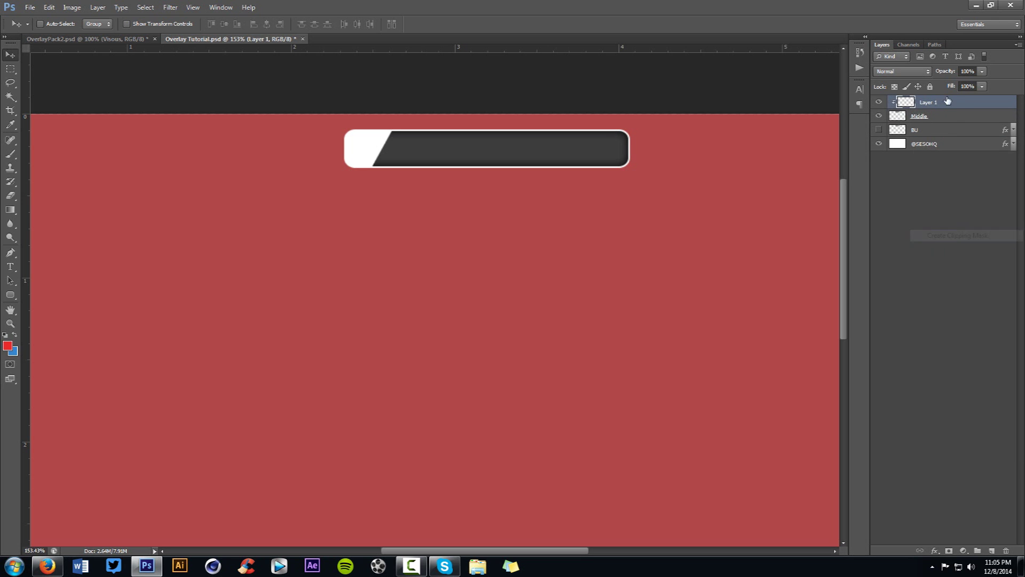
- Add a Gradient Overlay with Soft Light blend mode to Layer 1's white shape
double_click(957, 104)
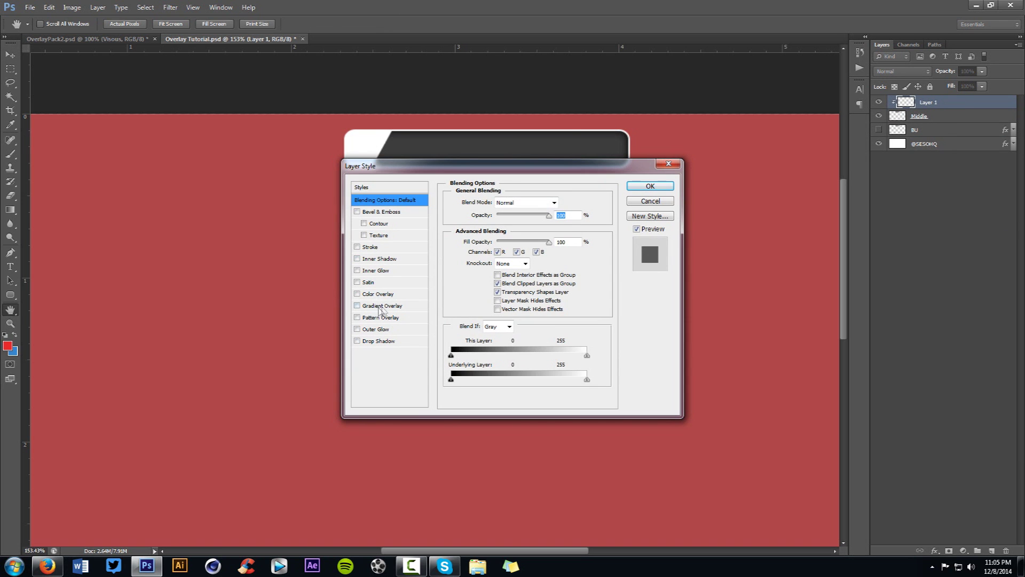
click(382, 305)
click(517, 202)
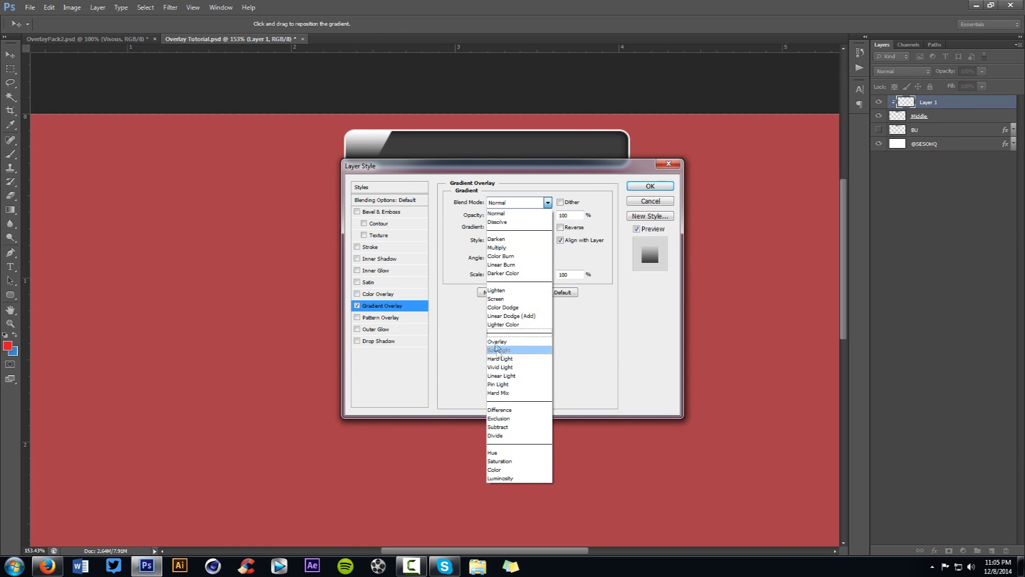
click(515, 352)
drag(473, 158, 590, 158)
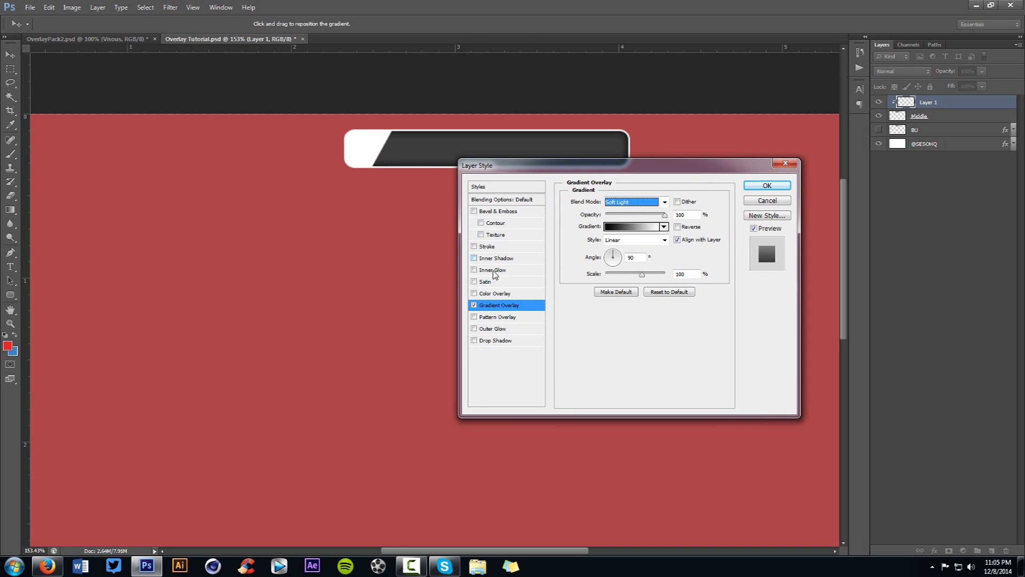
- Add a Drop Shadow to Layer 1 and disable global light for it
click(499, 343)
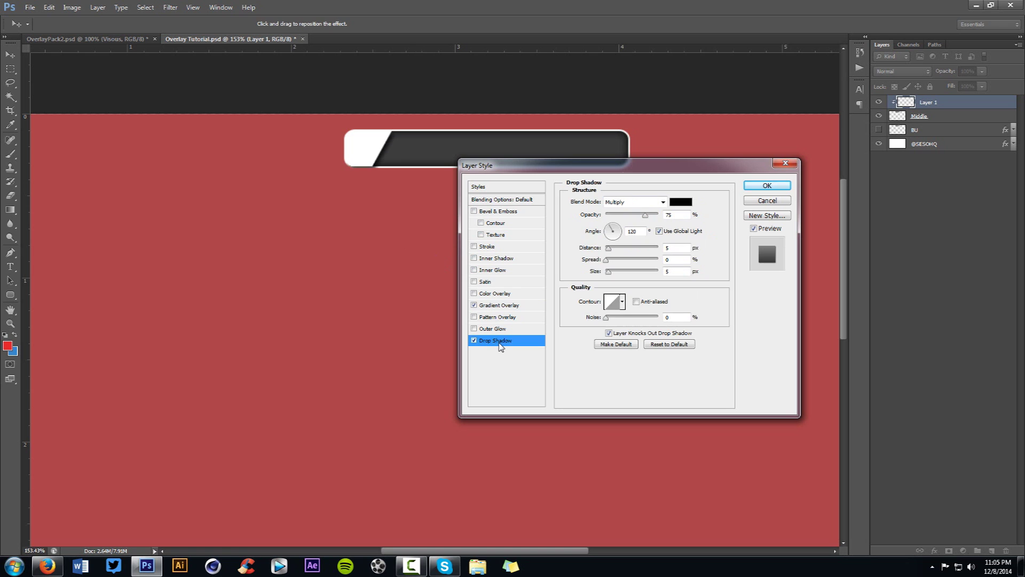
double_click(633, 231)
text(180)
click(659, 231)
drag(683, 171, 550, 191)
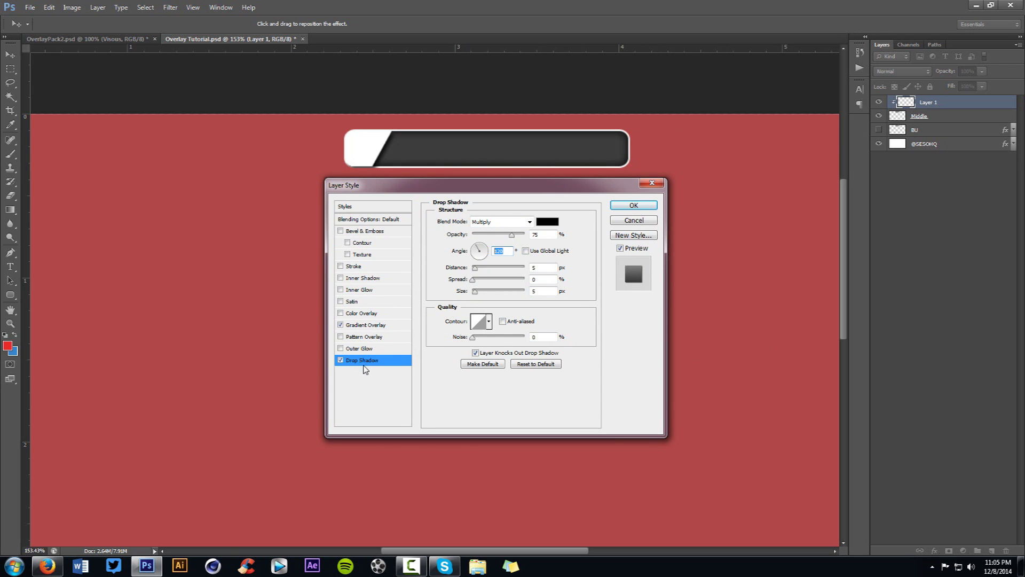
click(358, 324)
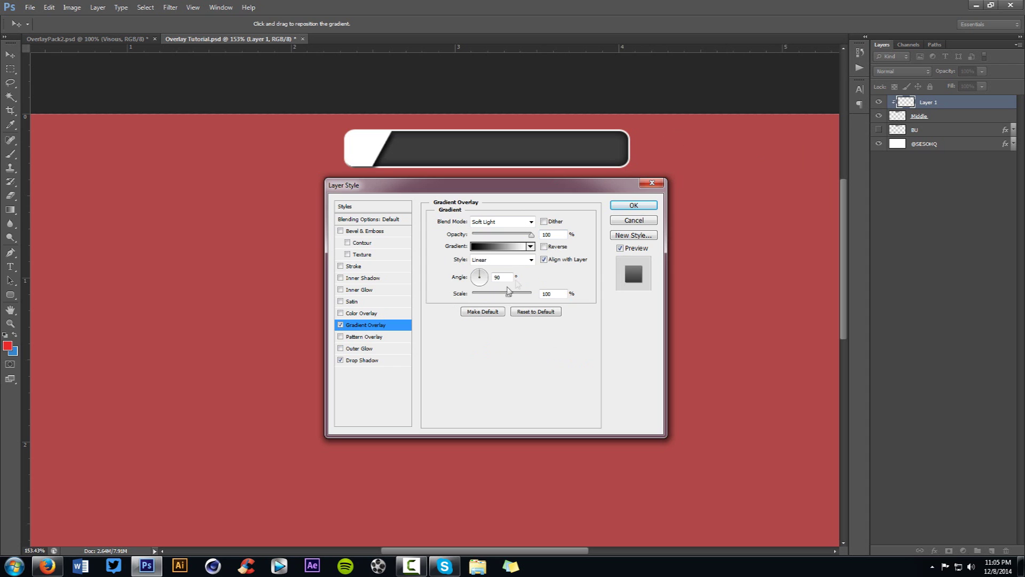
click(362, 230)
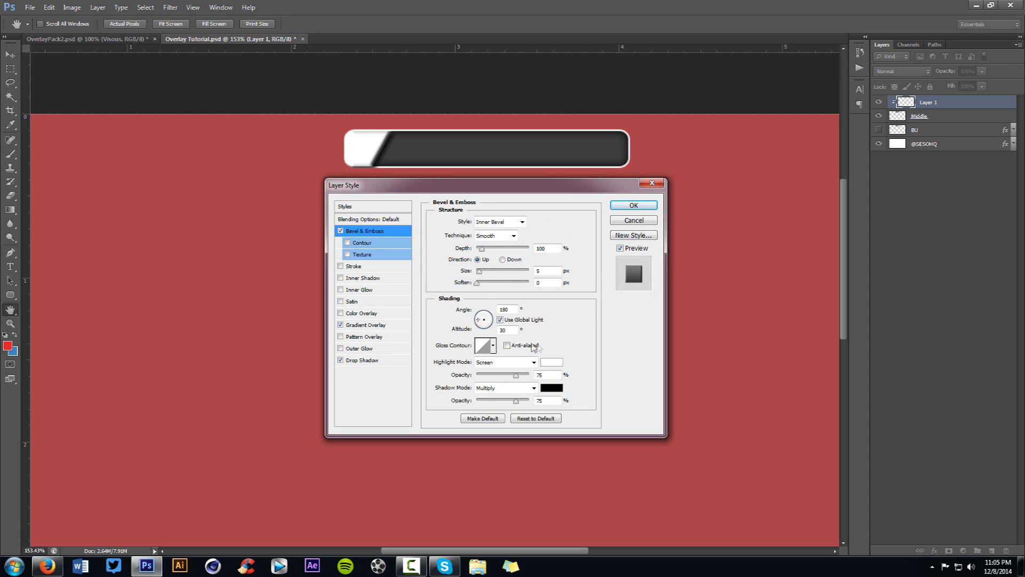
click(340, 232)
- Set Layer 1's drop shadow to angle 180°, spread 4%, size 10 px and opacity about 50%, and apply the layer style
click(362, 361)
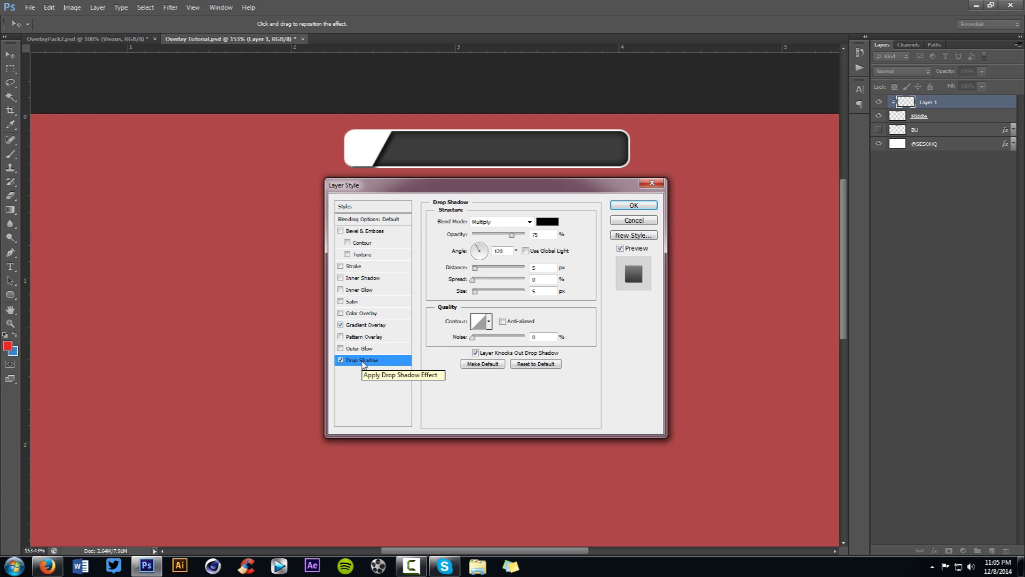
click(507, 252)
text(180)
drag(475, 291, 479, 294)
drag(505, 236, 499, 238)
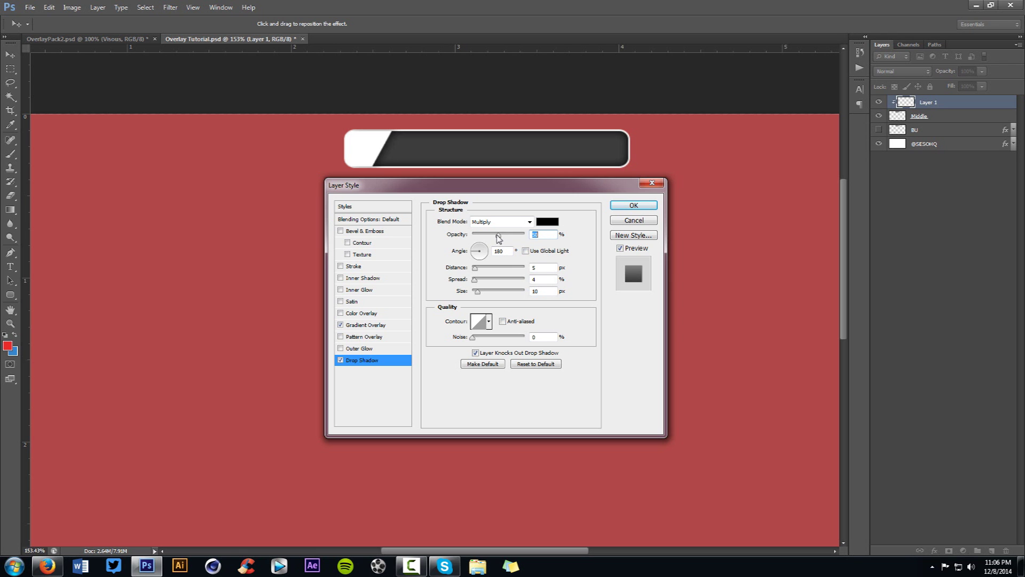
click(656, 206)
- Rename Layer 1 as LEFT
scroll(328, 139, up, 1)
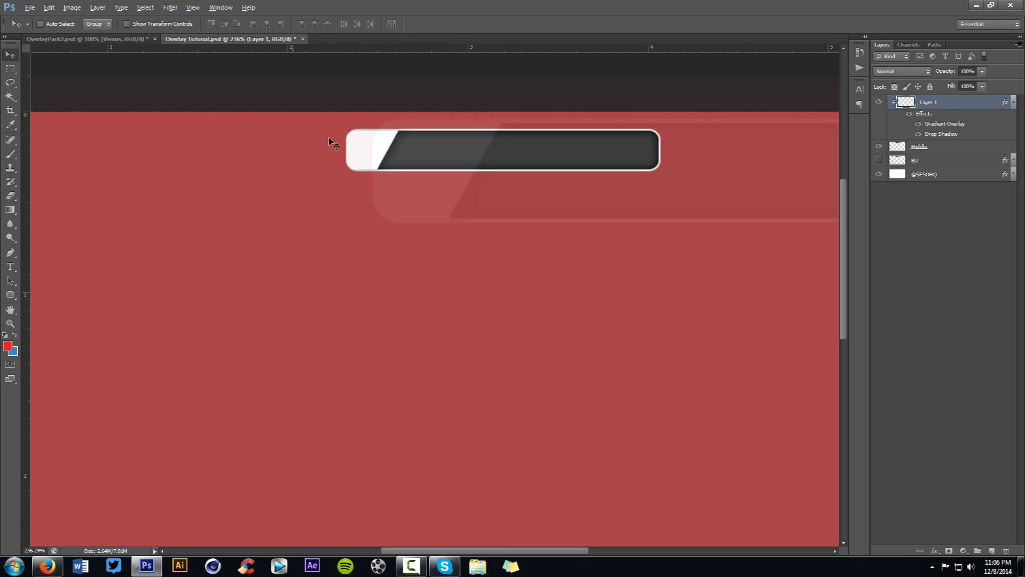
scroll(329, 140, up, 3)
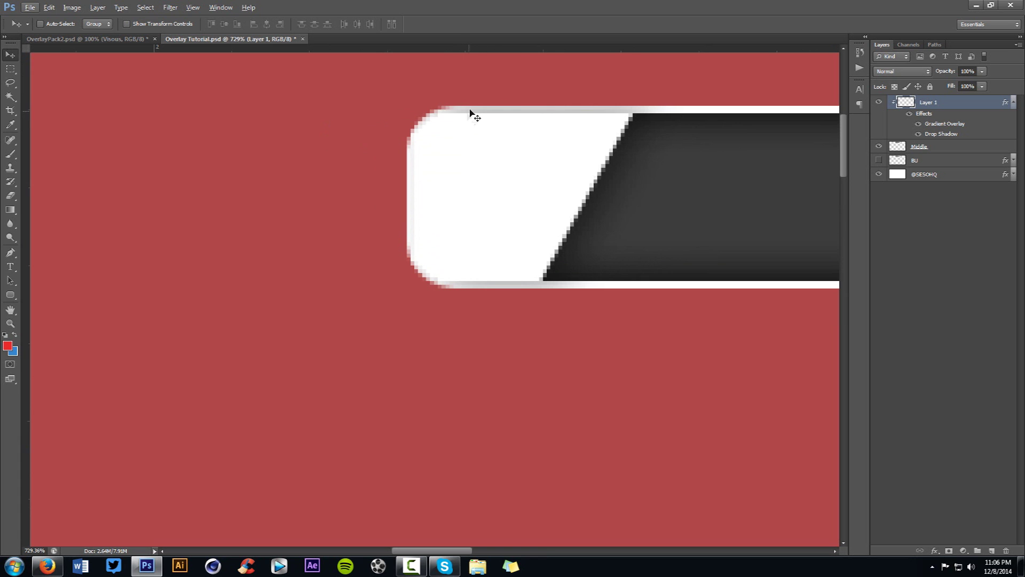
scroll(547, 208, down, 3)
scroll(566, 253, down, 3)
scroll(438, 199, up, 1)
scroll(422, 104, down, 2)
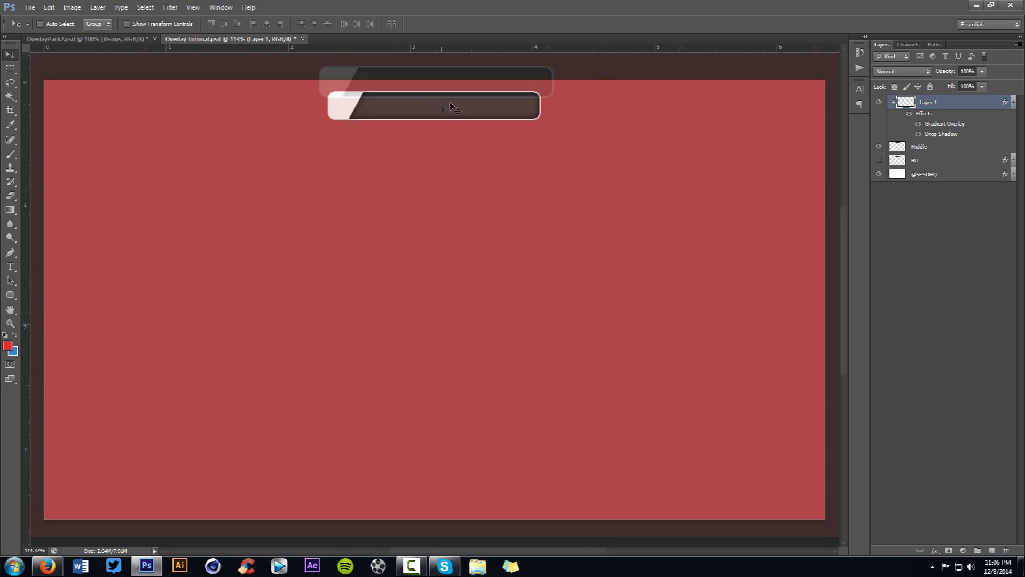
double_click(935, 102)
text(LEFT)
key(Return)
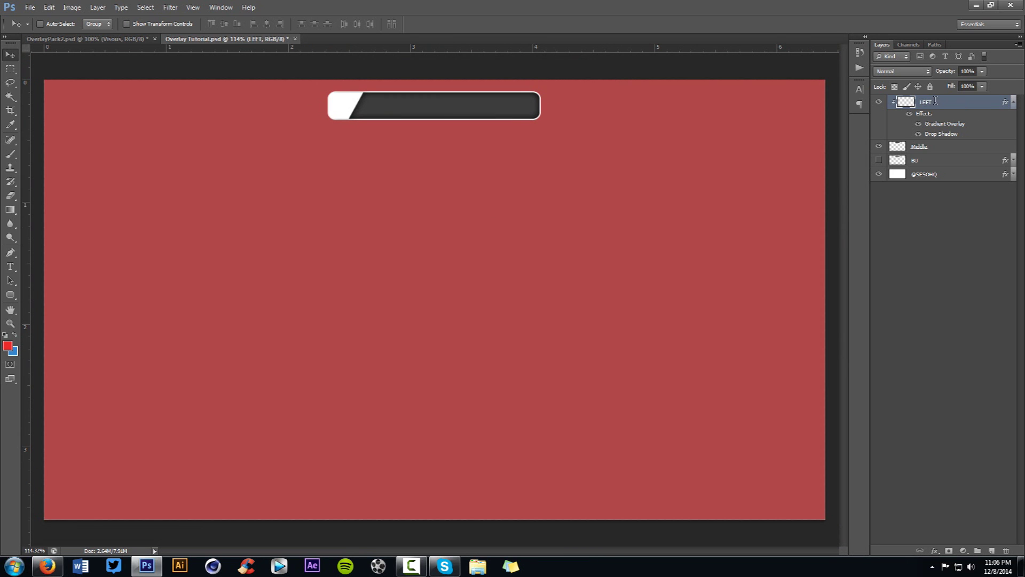
- Release the LEFT layer's clipping mask to compare the shadow's edges, and clip it to the Middle layer again
right_click(934, 127)
click(956, 235)
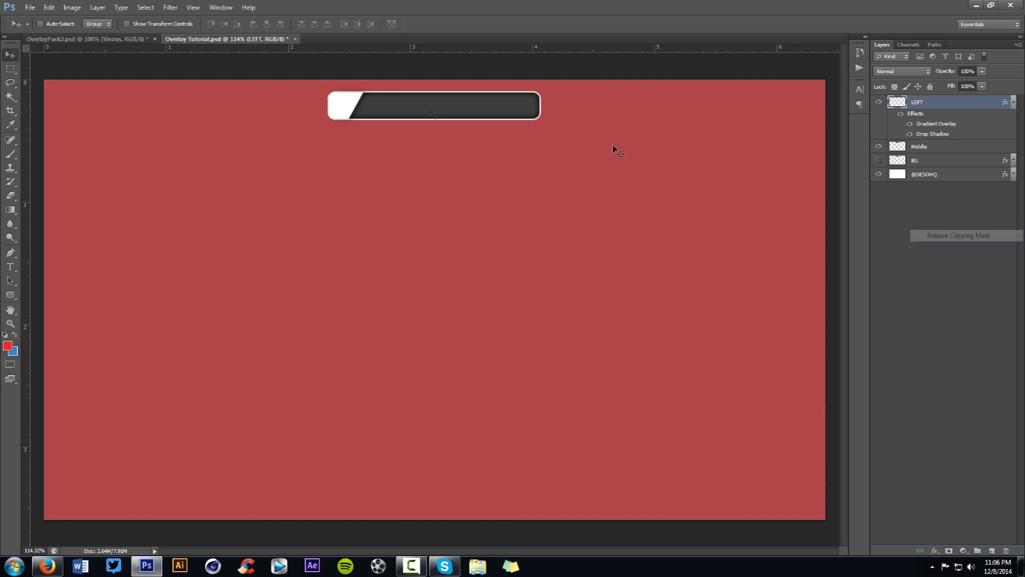
scroll(336, 87, up, 5)
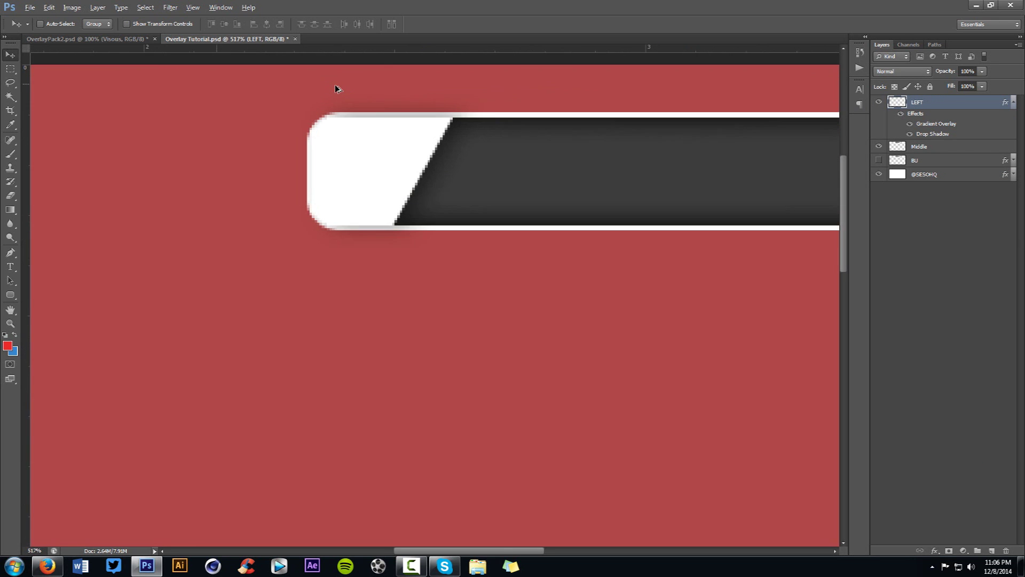
scroll(335, 88, up, 1)
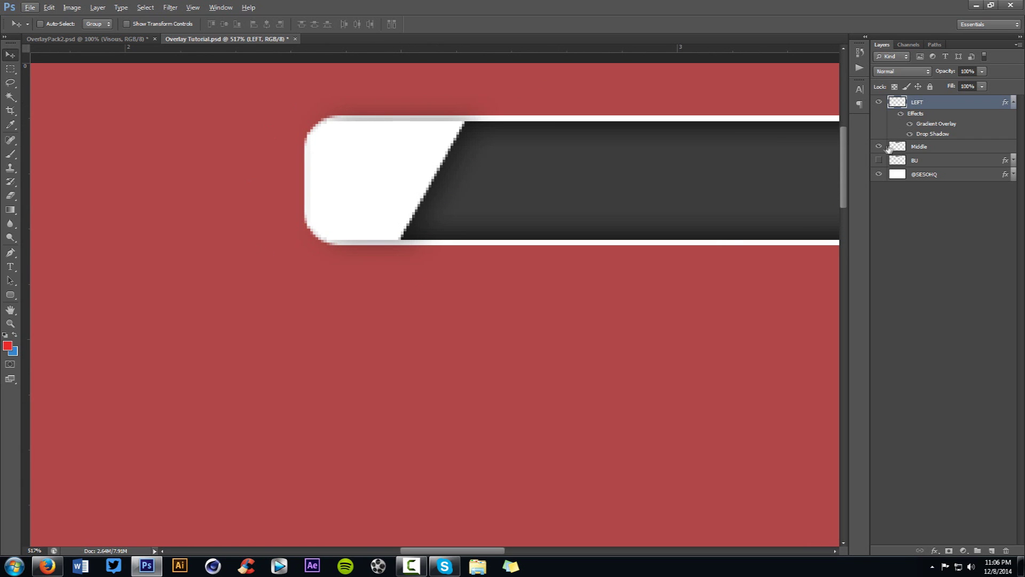
click(935, 152)
right_click(934, 104)
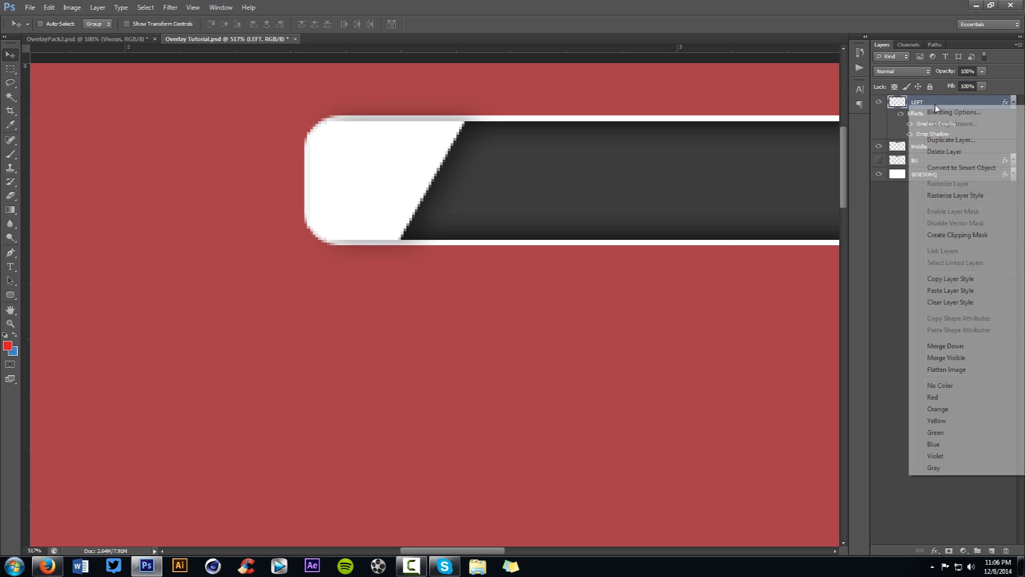
click(956, 235)
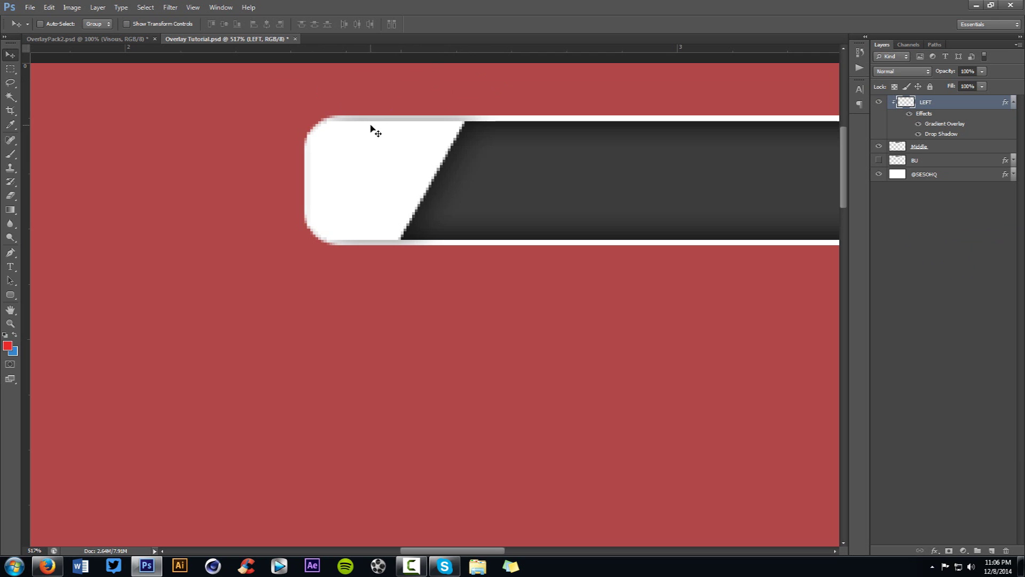
- Duplicate the LEFT shape near the bar's right end and flip the copy horizontally
scroll(372, 128, down, 6)
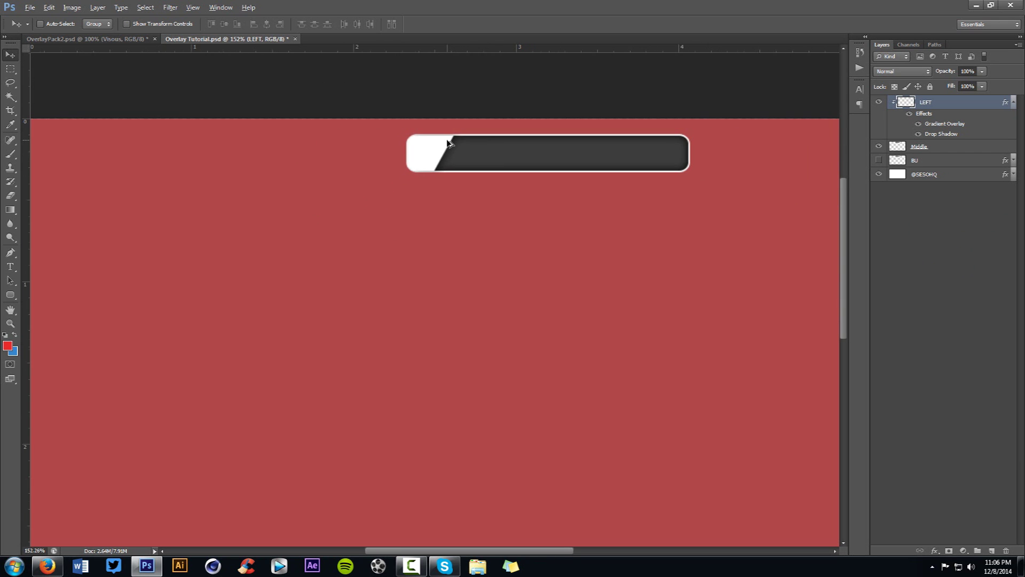
scroll(448, 143, down, 2)
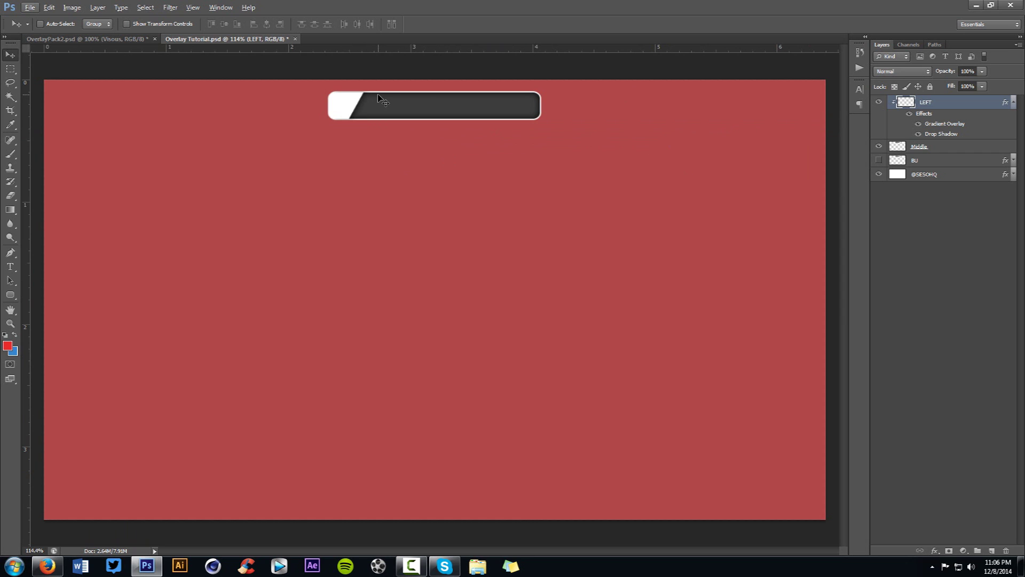
key(alt)
drag(349, 111, 519, 113)
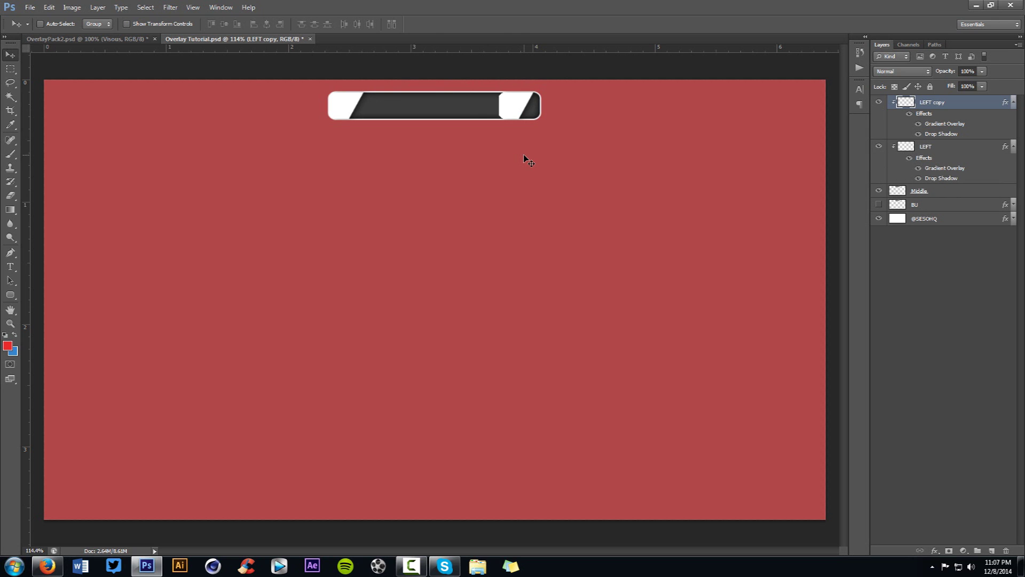
key(ctrl+t)
right_click(522, 138)
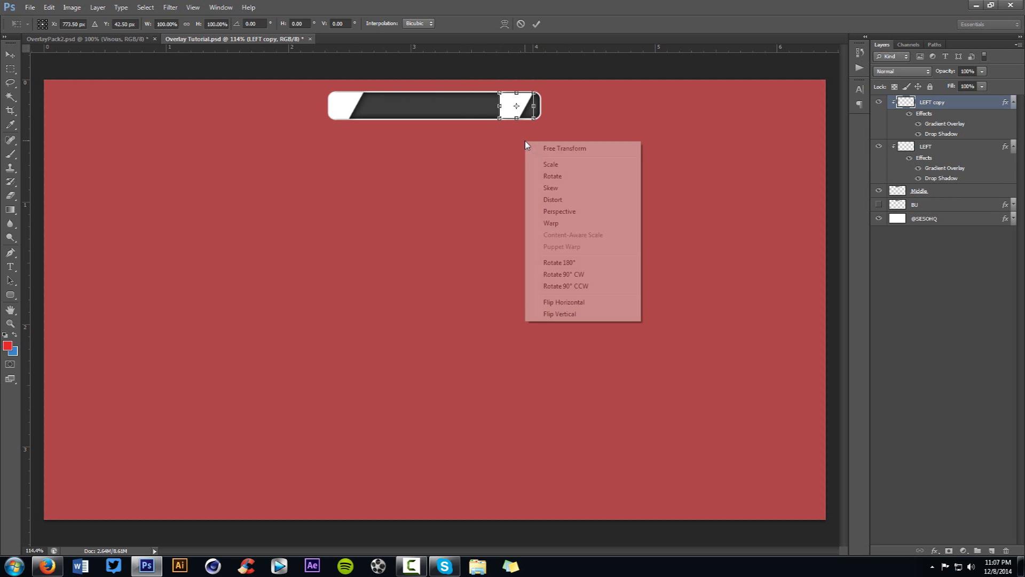
click(559, 305)
click(536, 24)
- Nudge the flipped white shape to the right so it sits flush with the bar's right end
key(Right)
key(Right)
key(Right)
key(Right)
key(Right)
key(Right)
key(Right)
key(Right)
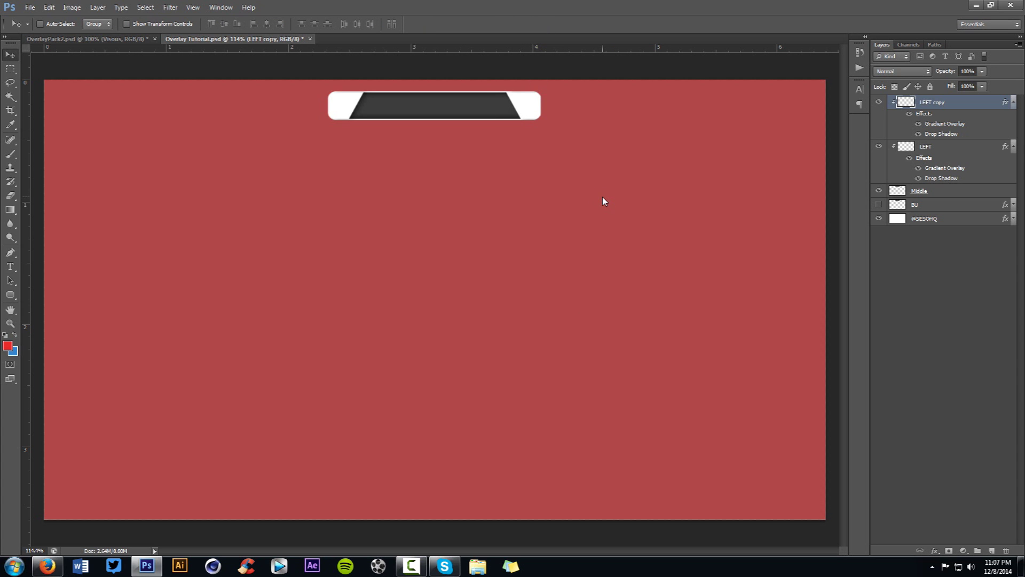
key(Left)
key(Left)
- Rename the flipped copy's layer as RIGHT and collapse the effects lists of the RIGHT and LEFT layers
double_click(930, 104)
text(RIGHT)
key(Return)
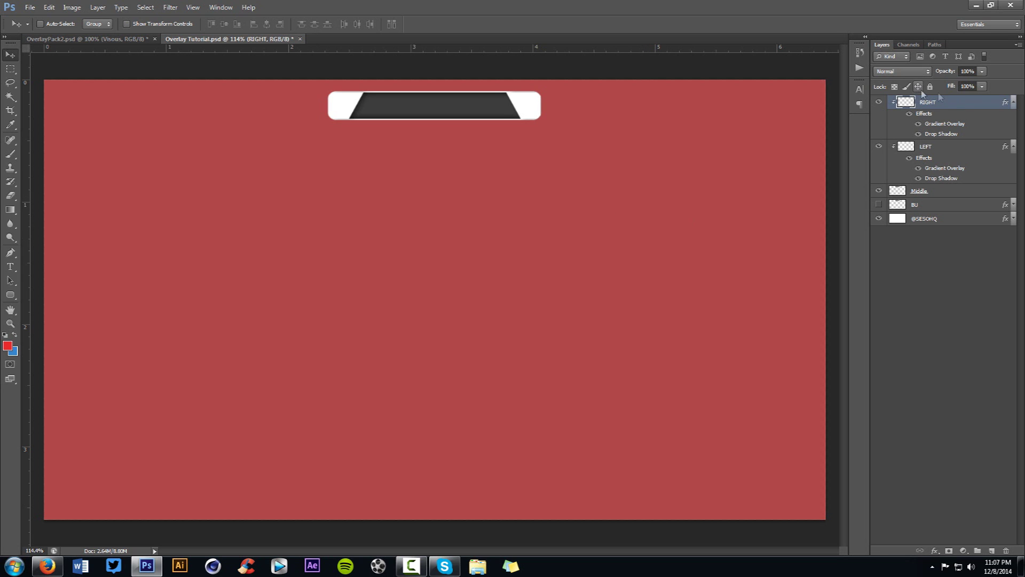
click(1006, 103)
click(1009, 116)
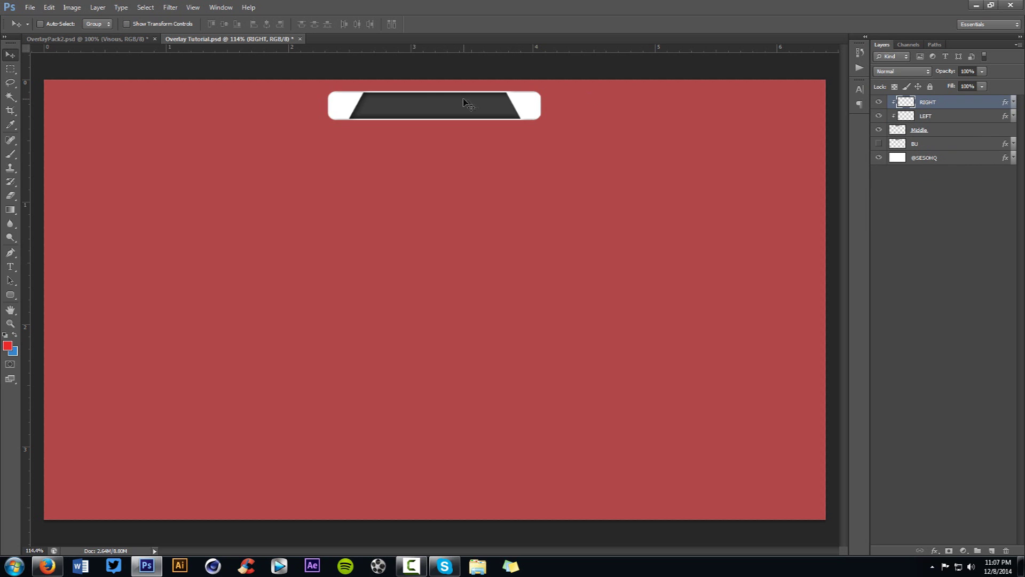
- Select the Middle layer and examine the reference overlay in OverlayPack2.psd before returning to Overlay Tutorial.psd
scroll(486, 101, up, 2)
scroll(490, 101, down, 2)
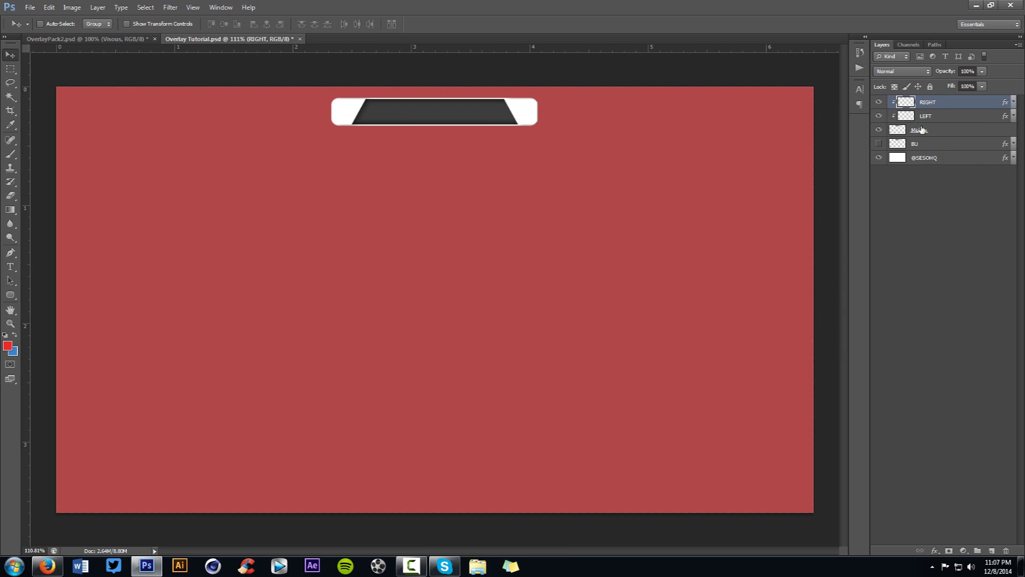
click(953, 132)
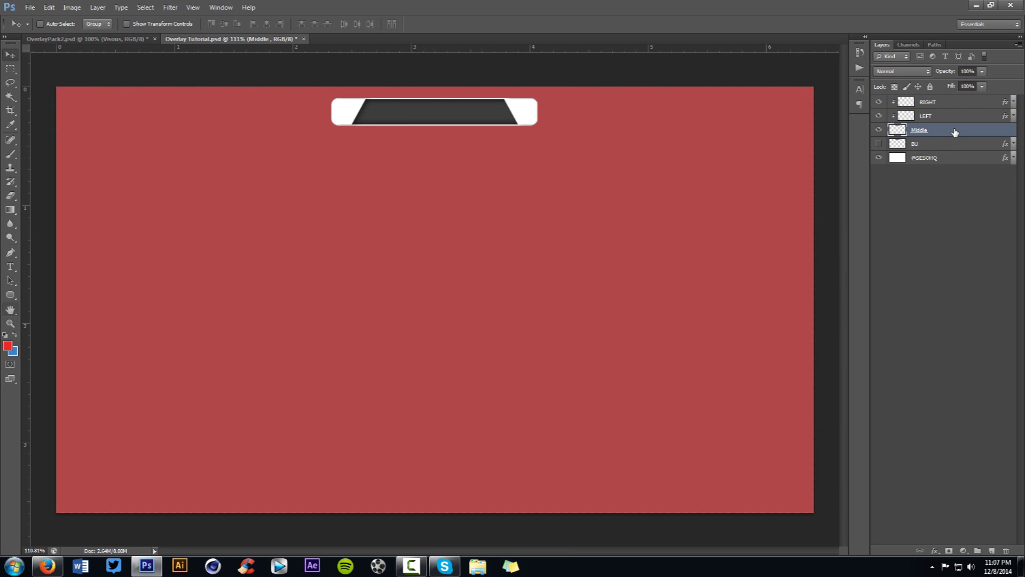
double_click(955, 132)
click(663, 188)
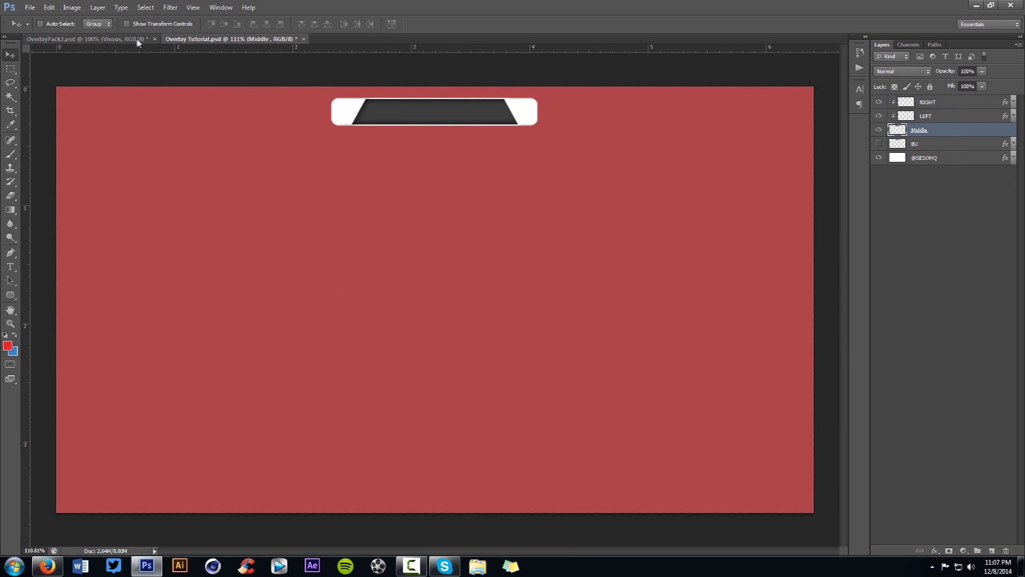
click(107, 39)
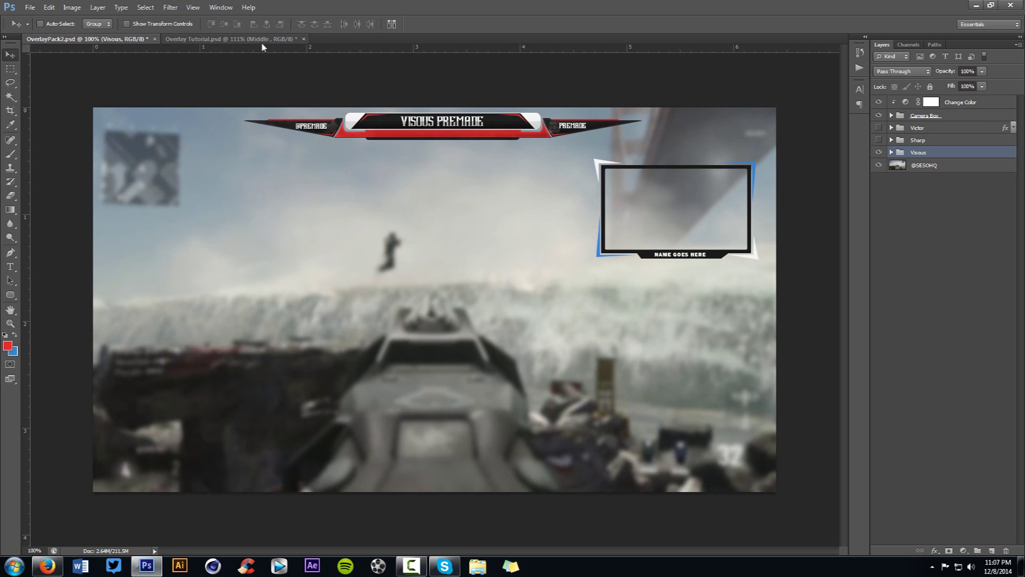
click(261, 40)
- Add an Inner Bevel to the Middle layer with depth 550% and size 155 px
double_click(950, 133)
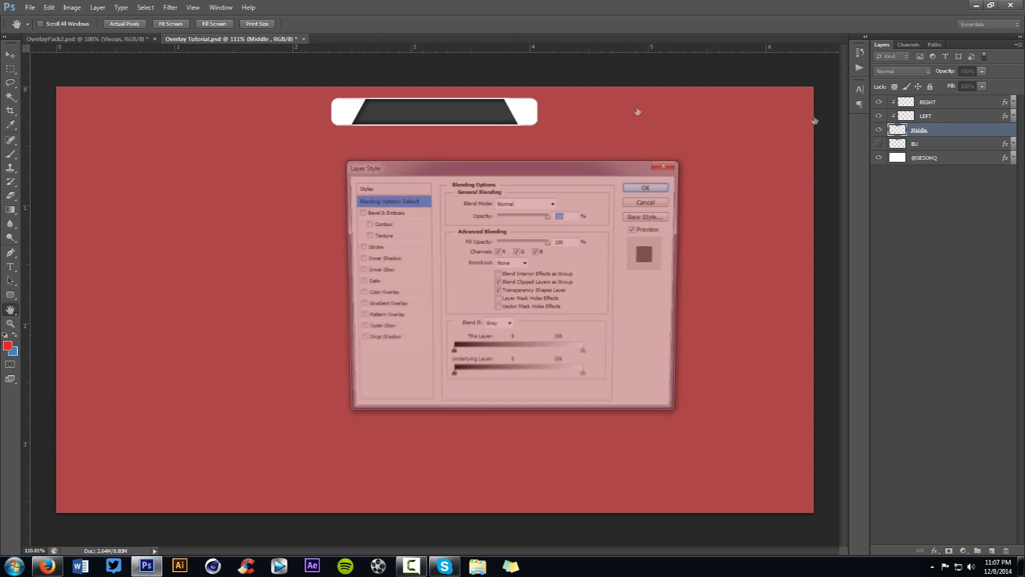
click(402, 214)
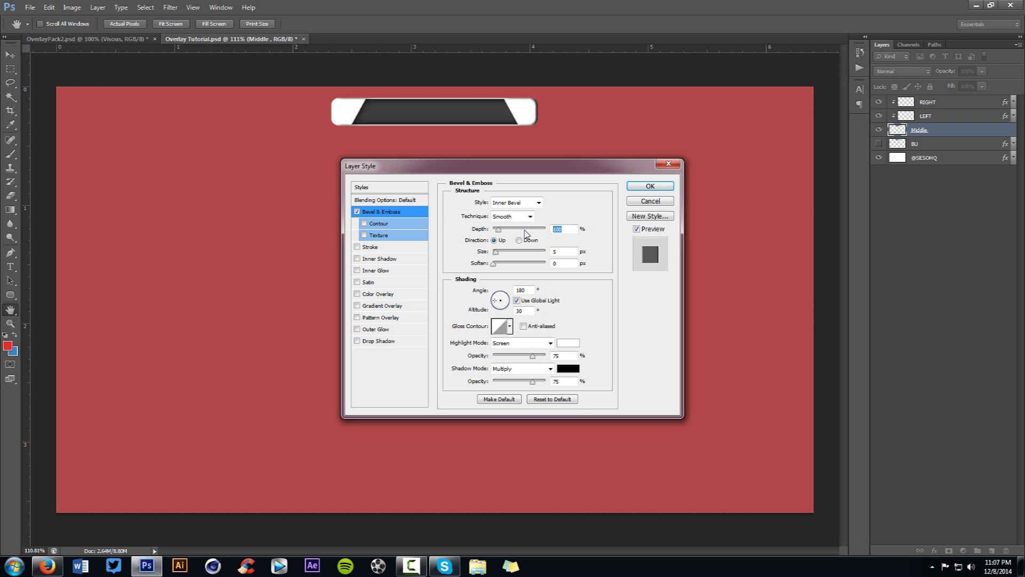
drag(526, 231, 522, 230)
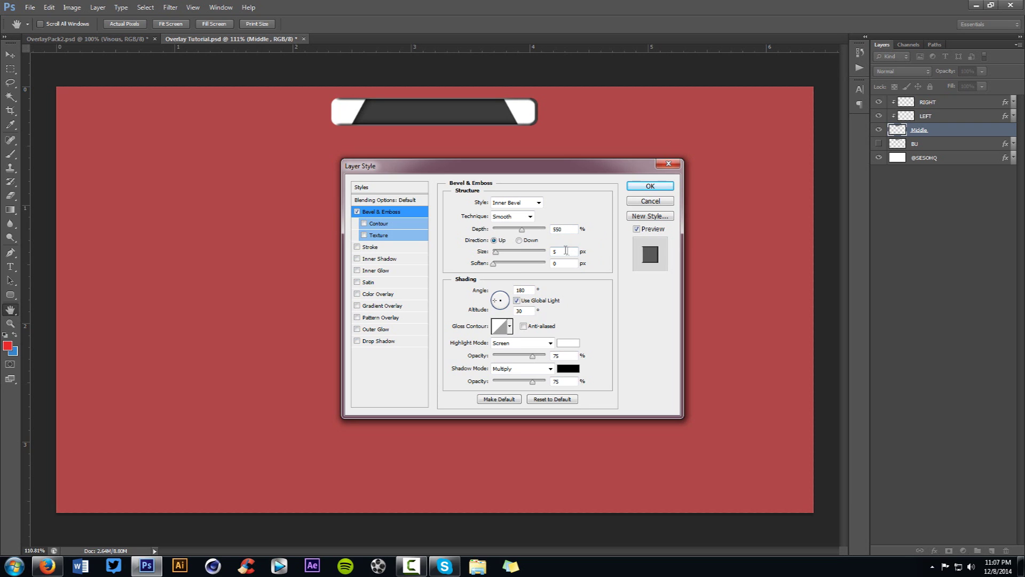
text(155)
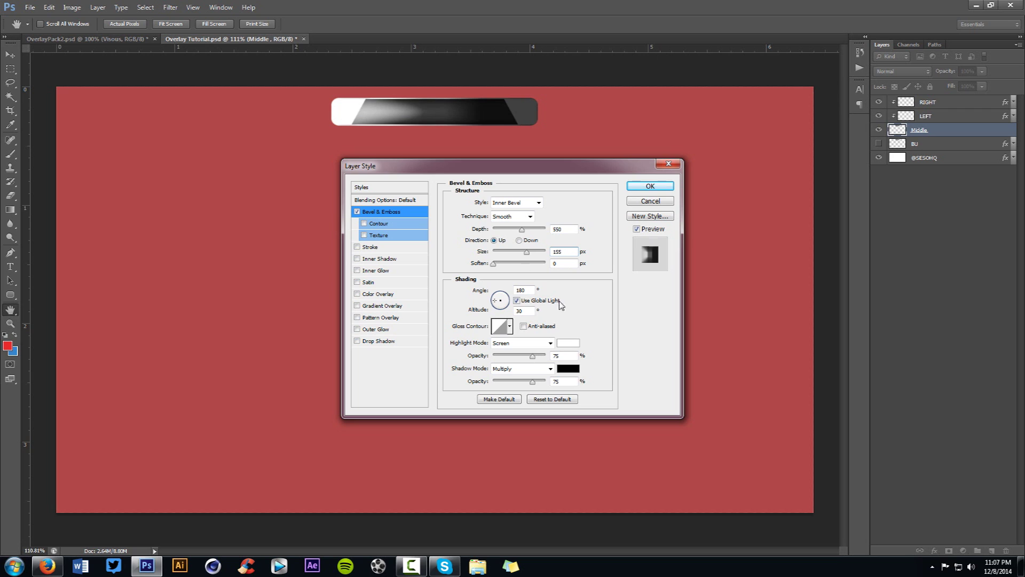
- Disable global light for the Middle layer's bevel and set its shading angle to 90° and altitude to 1°
click(516, 301)
click(498, 295)
text(90)
key(Tab)
key(Tab)
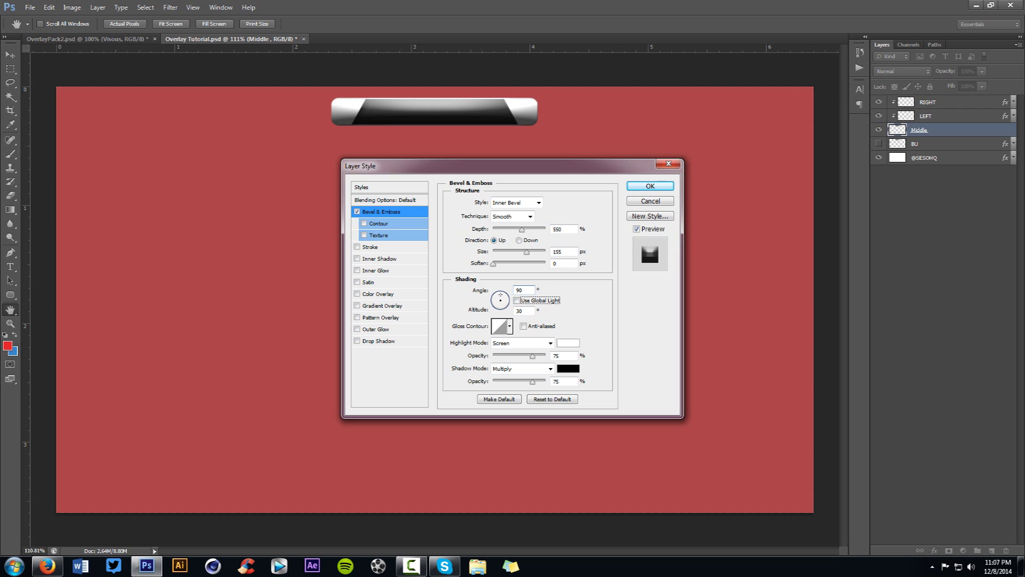
text(1)
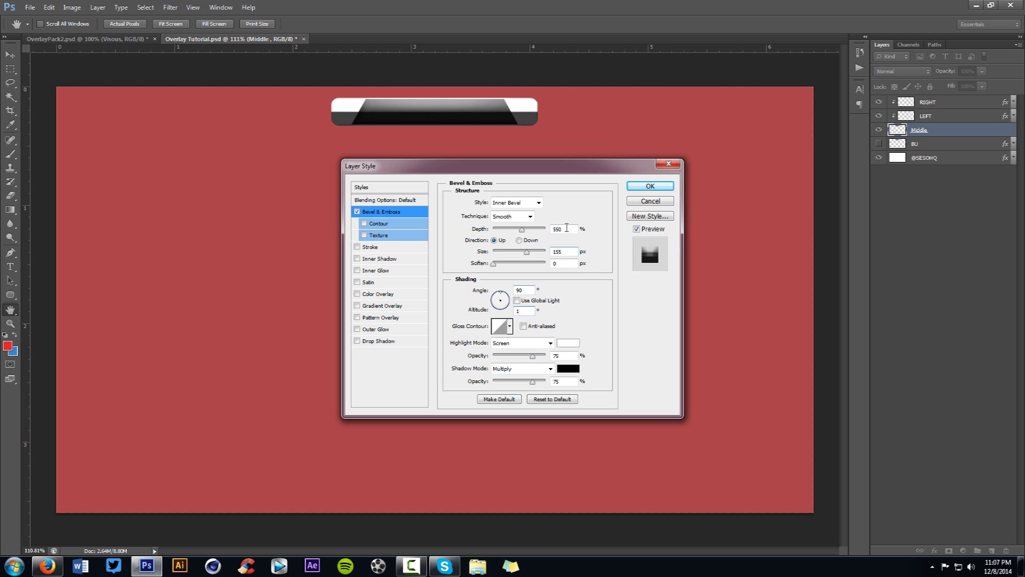
- Set the Middle layer's bevel highlight color to light gray and its shadow color to near-black
click(567, 342)
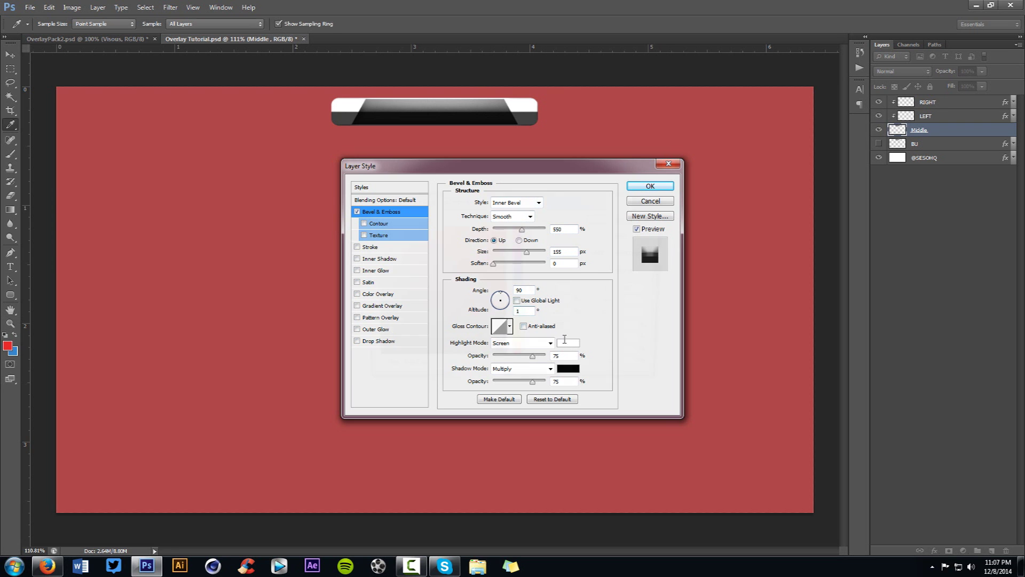
text(bbbbbb)
click(623, 219)
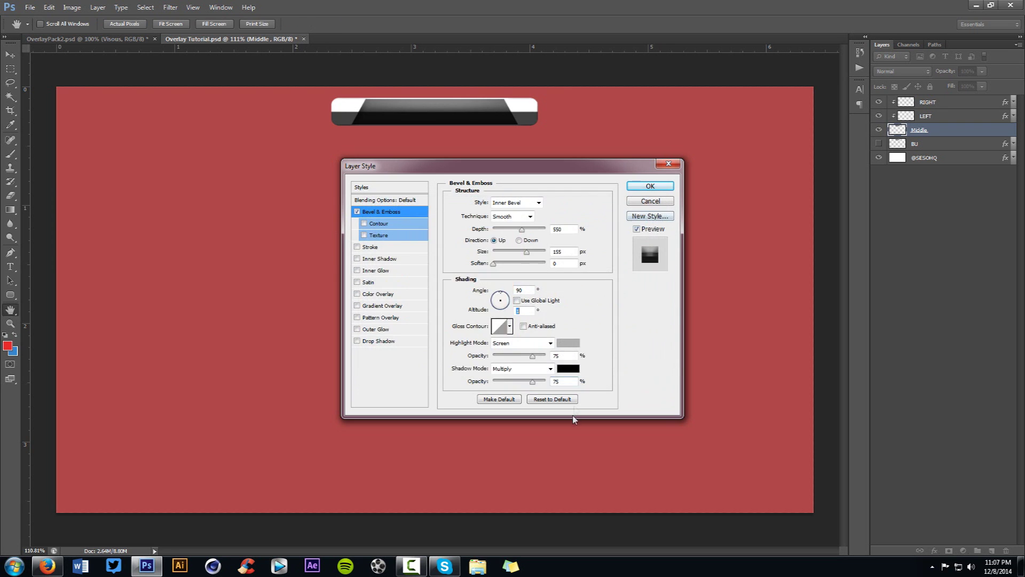
click(567, 369)
drag(378, 350, 355, 352)
click(634, 223)
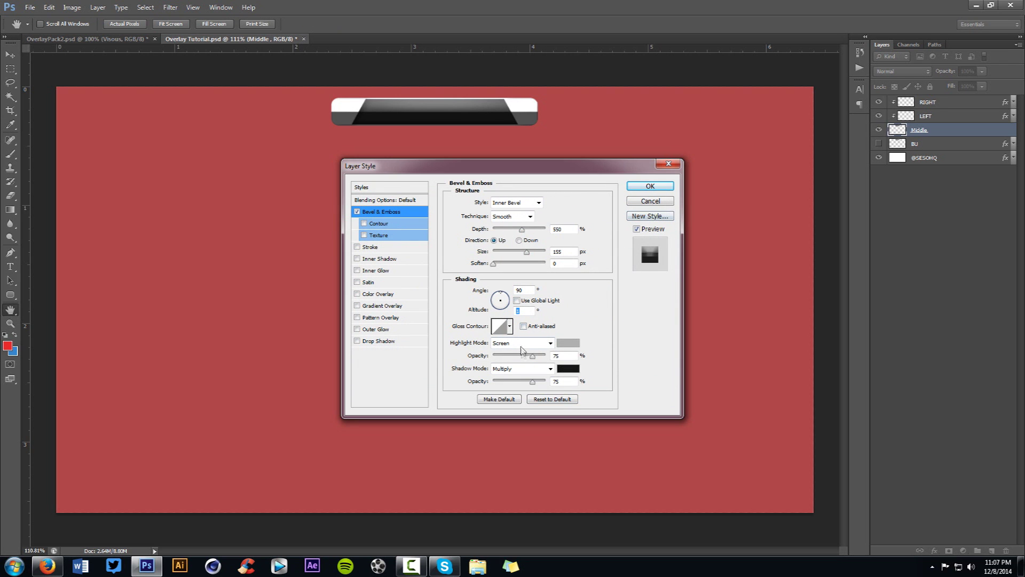
- Lower the bevel's highlight and shadow opacities to about 15% and apply the layer style
drag(518, 381, 502, 360)
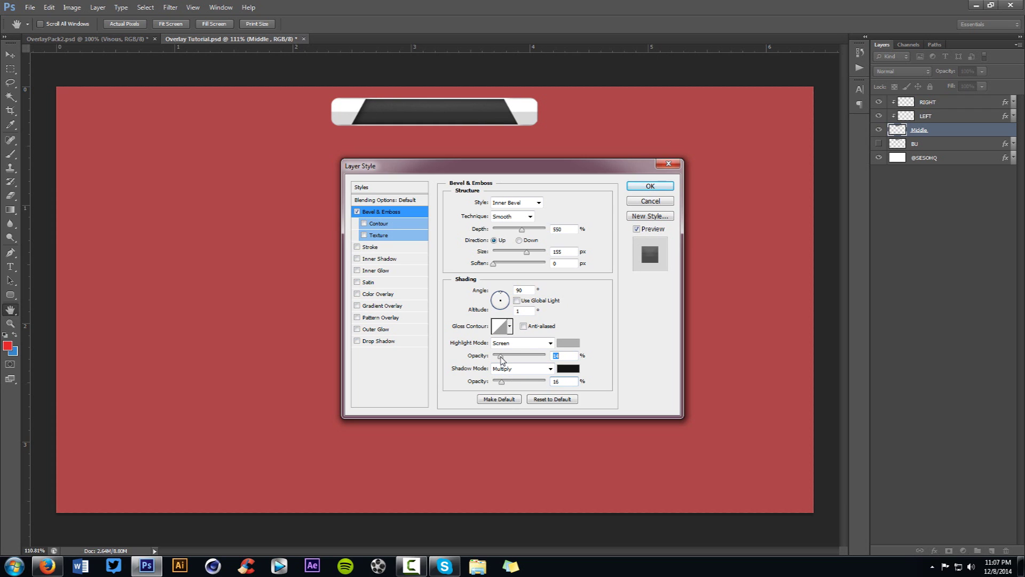
click(568, 355)
double_click(570, 381)
click(650, 186)
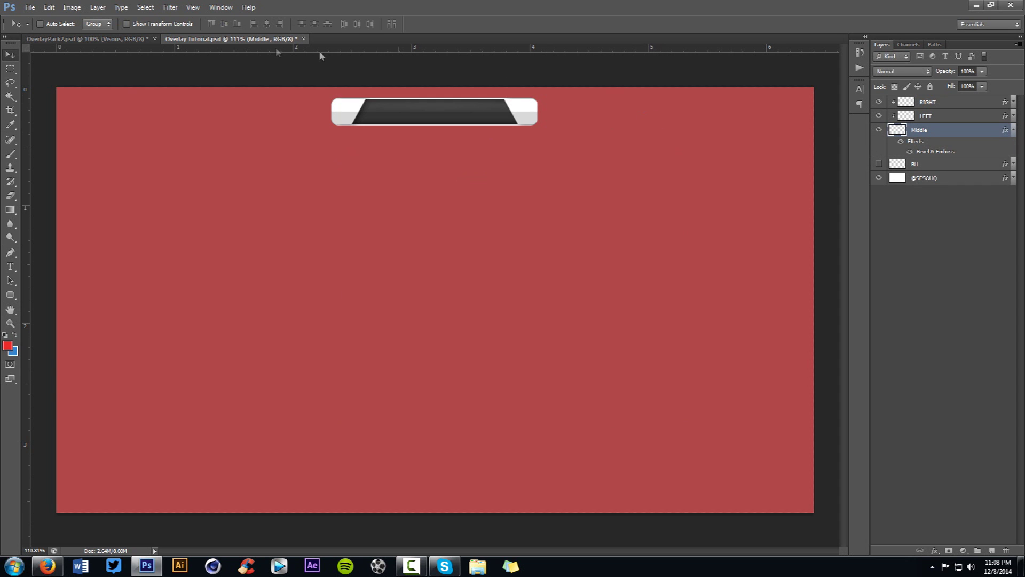
- Check the reference overlay in OverlayPack2.psd, and collapse the Middle layer's effects list back in Overlay Tutorial.psd
click(101, 39)
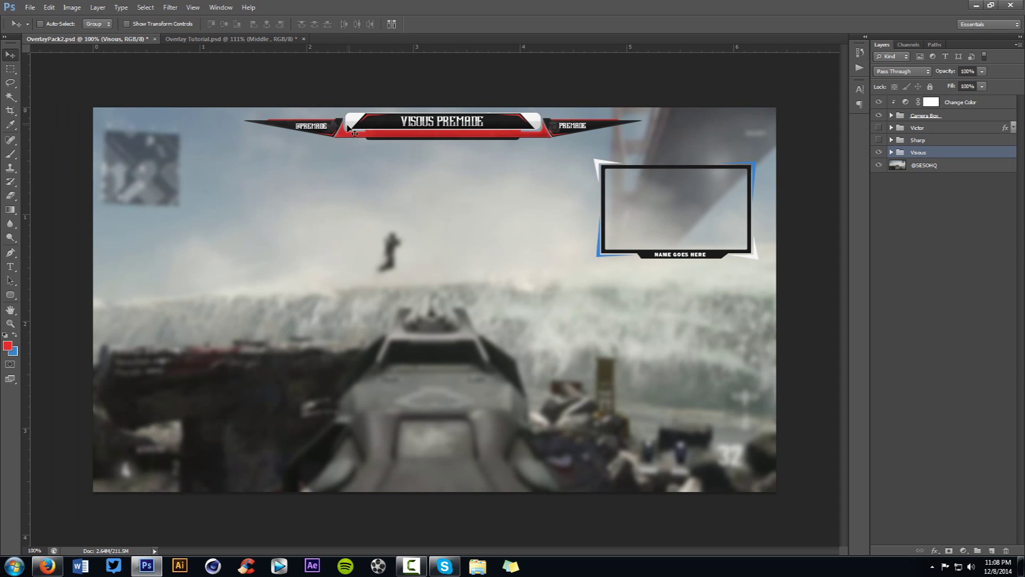
click(235, 39)
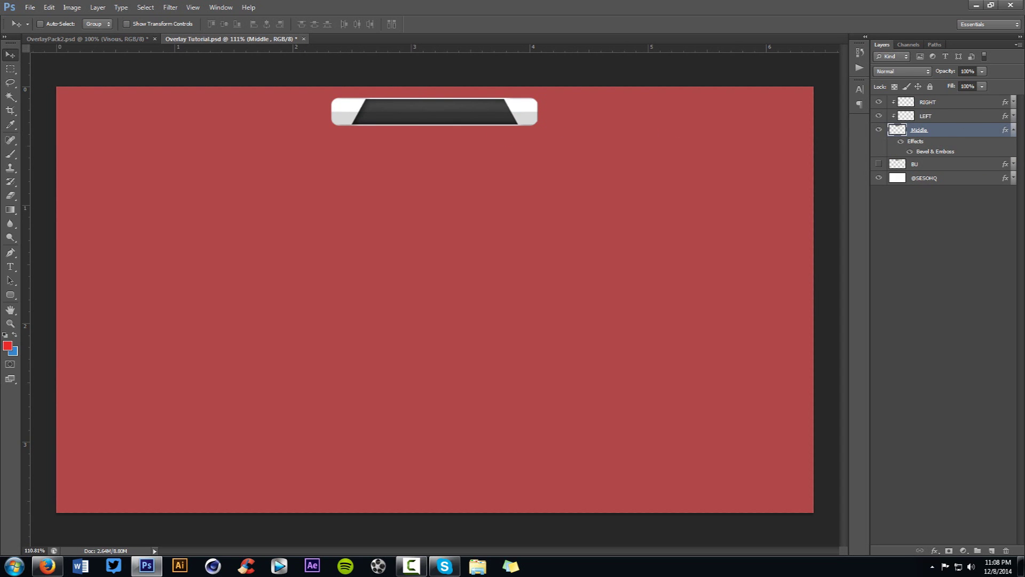
click(1015, 129)
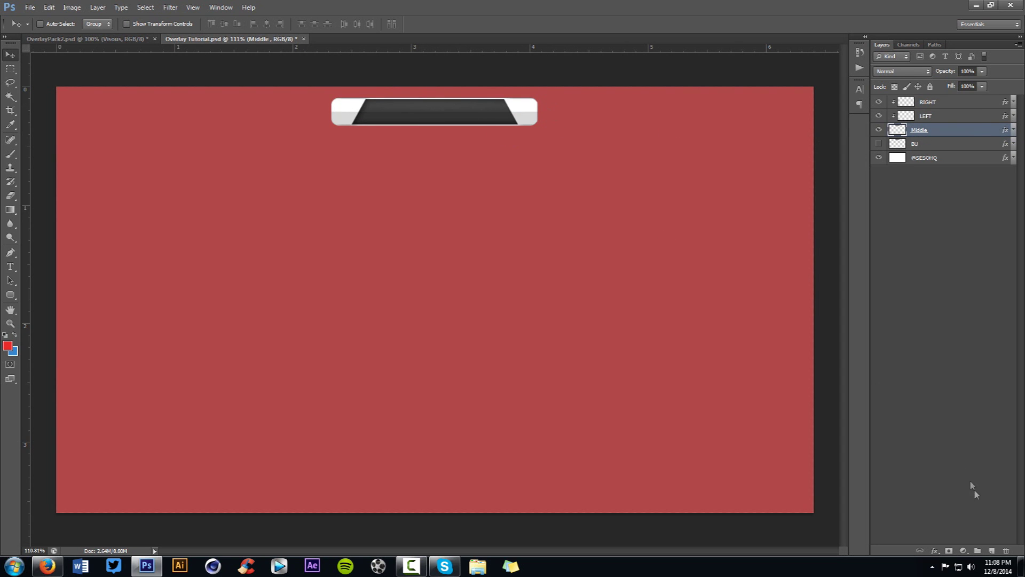
- Add a new clipped layer directly above the Middle layer and name it COLOR
click(991, 550)
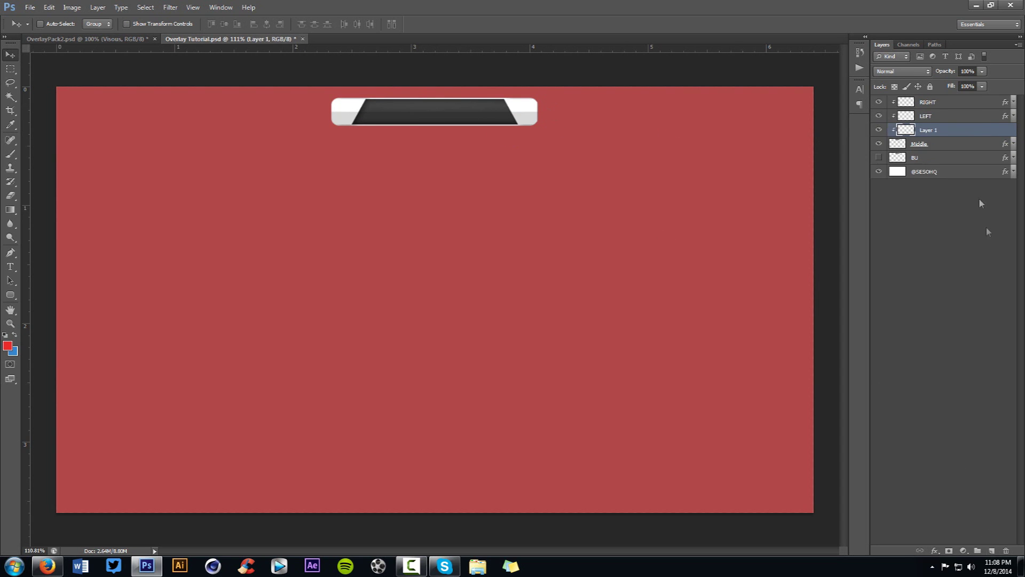
double_click(935, 129)
text(COLOR)
key(Return)
- Set the foreground color to red e02828 and brush it across the whole bar on the COLOR layer
key(b)
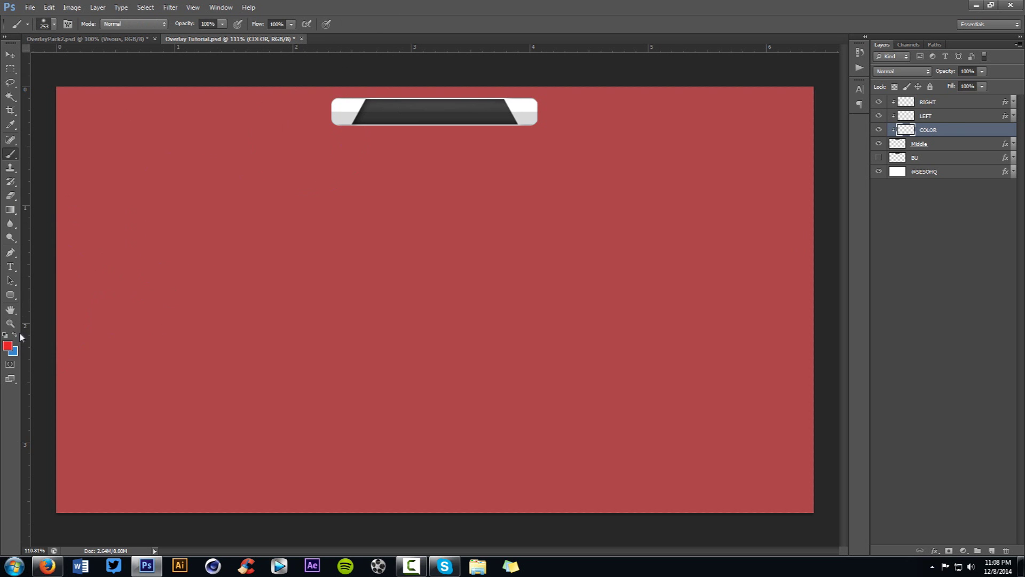
click(7, 346)
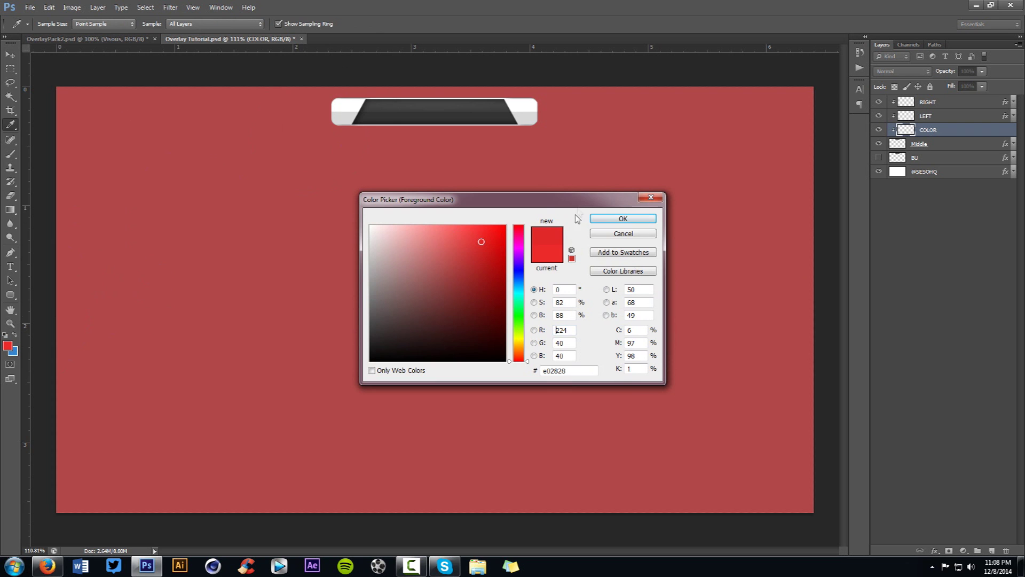
click(620, 219)
drag(491, 115, 503, 126)
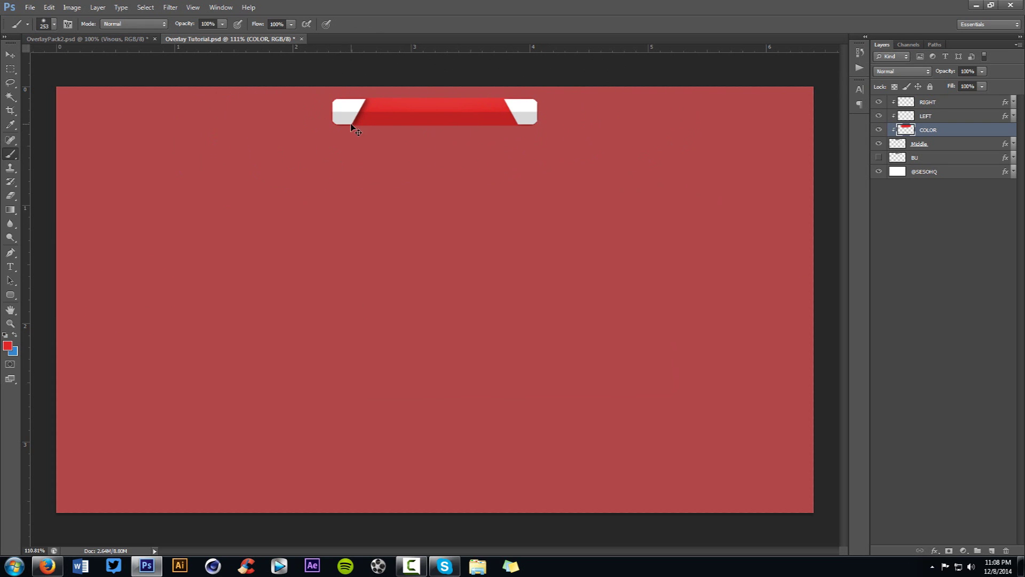
key(v)
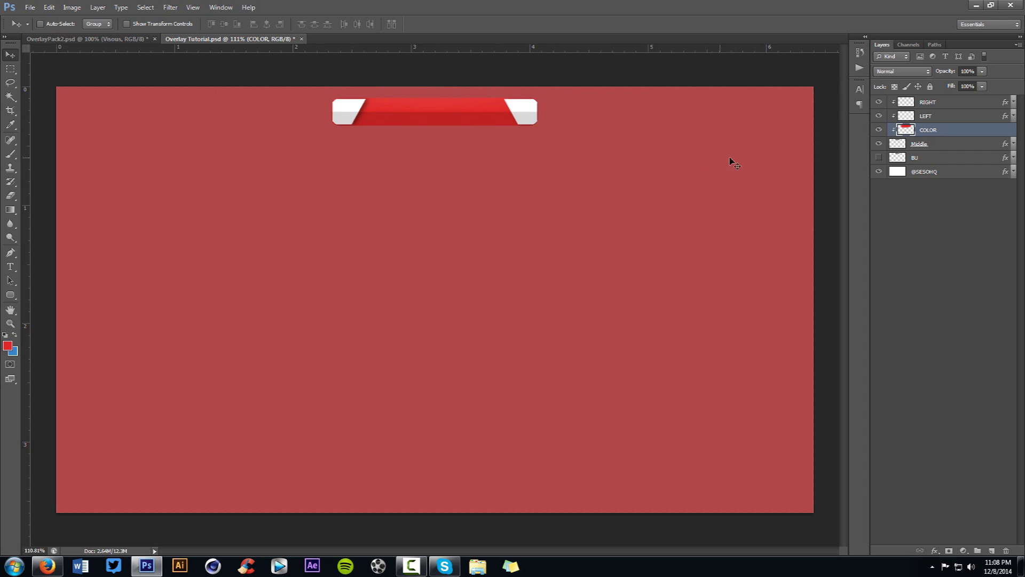
- Magic-wand the Middle layer's bar shape, invert the selection and delete the COLOR layer's paint outside it, leaving nothing selected
click(938, 145)
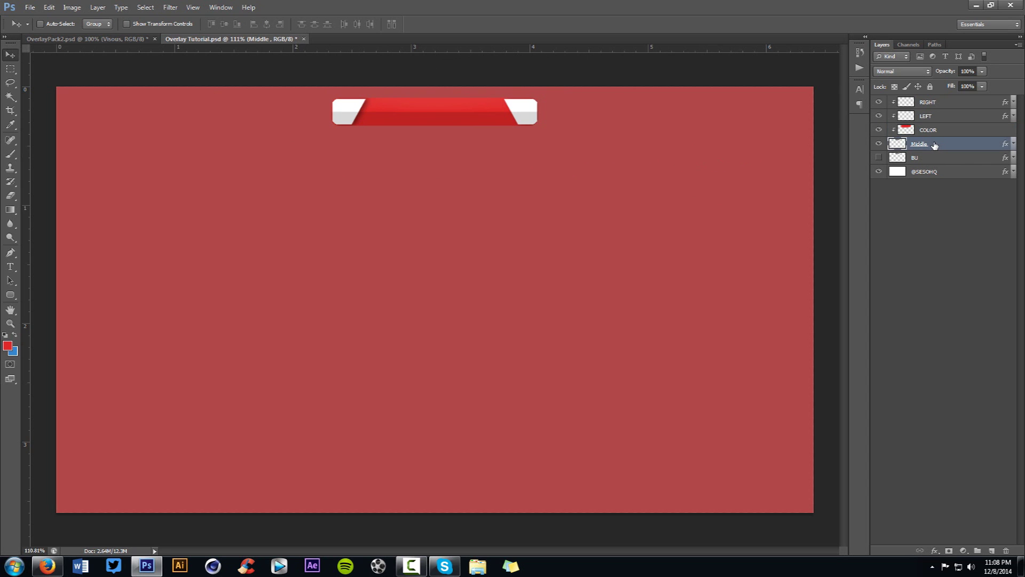
key(w)
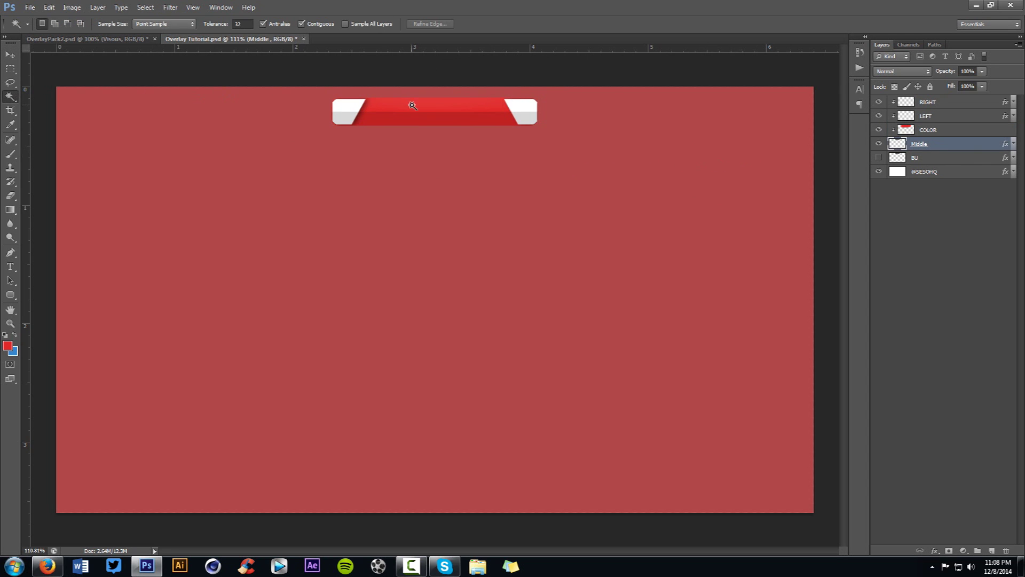
click(392, 120)
right_click(609, 168)
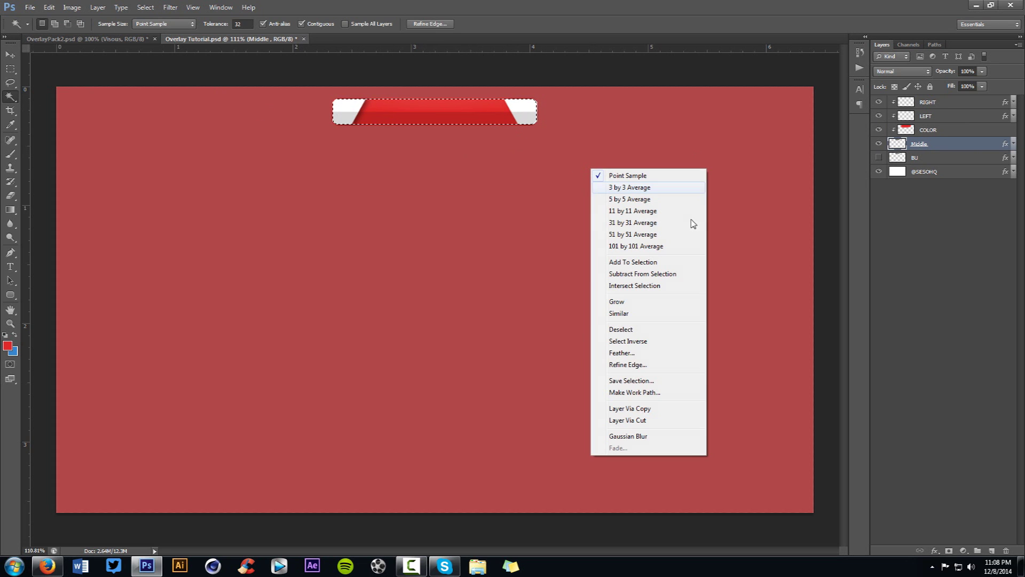
click(621, 343)
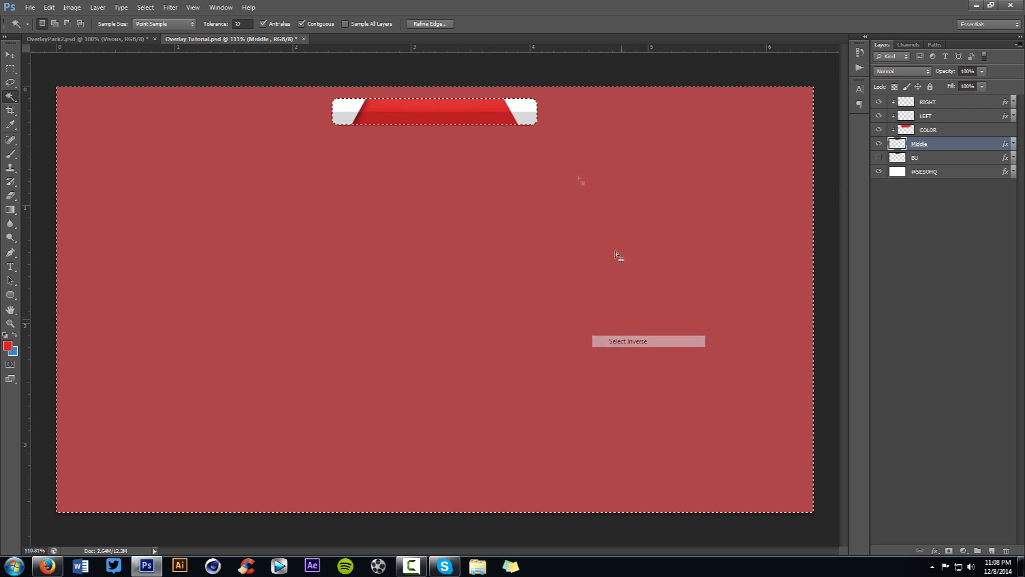
click(932, 134)
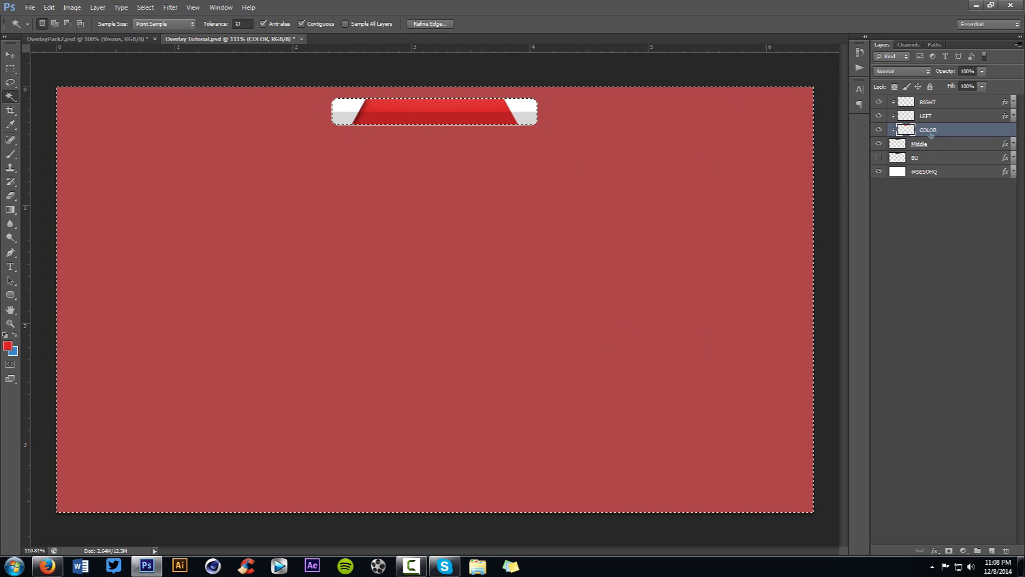
key(ctrl+d)
key(v)
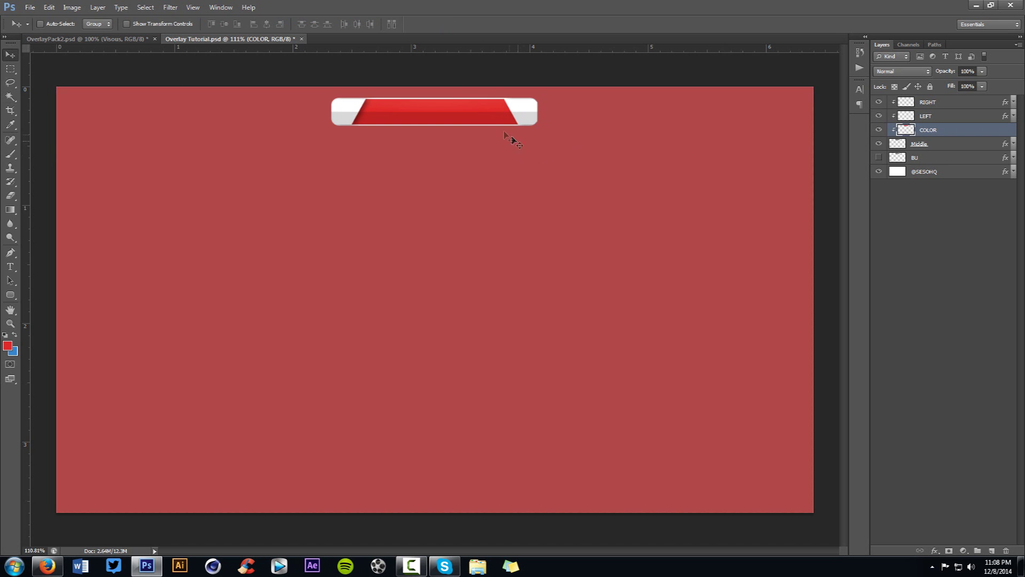
- Add a clipped Hue/Saturation adjustment above the COLOR layer with hue -125 and saturation +6, and hide it
alt+scroll(471, 119, up, 5)
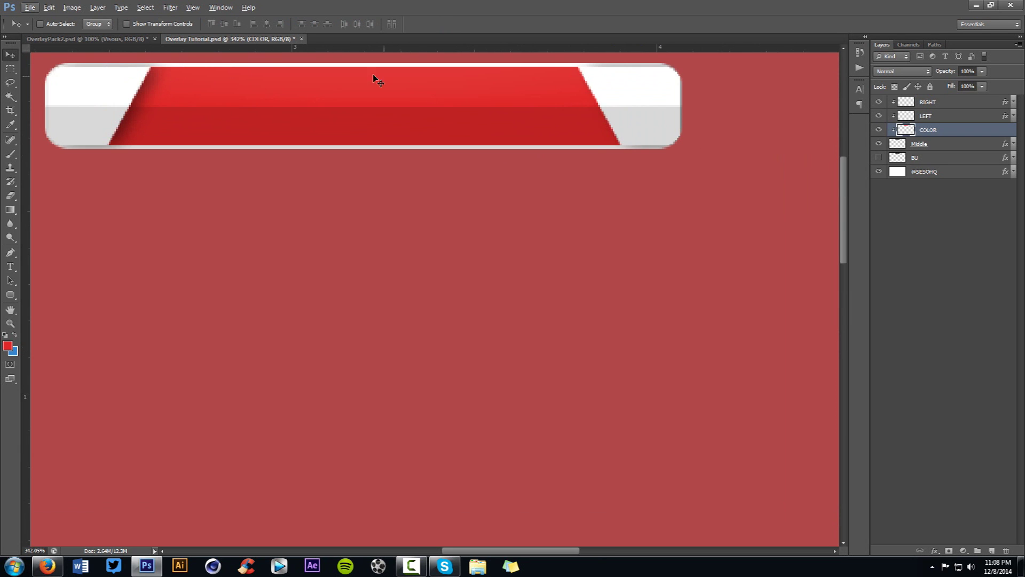
alt+scroll(545, 149, down, 5)
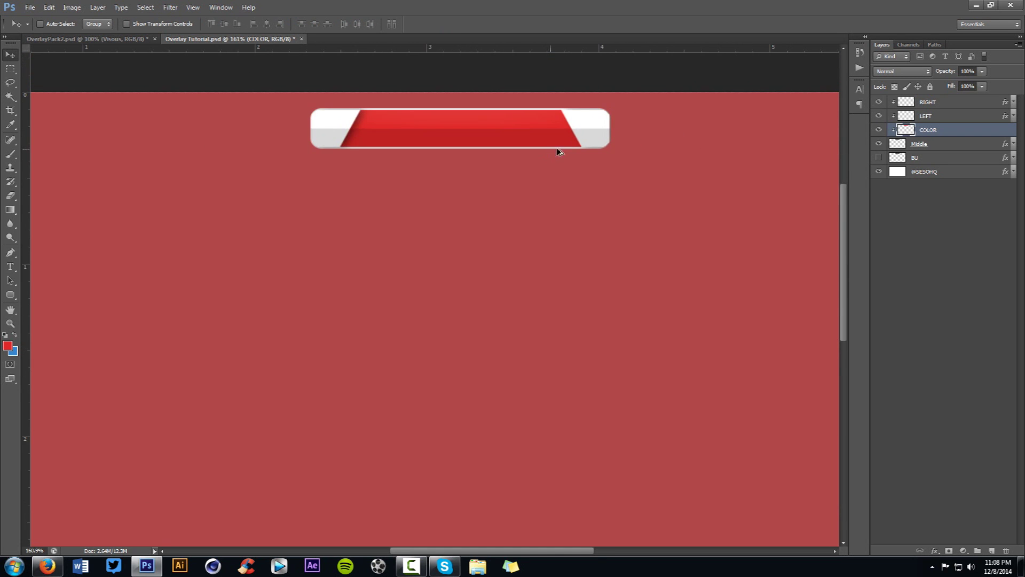
alt+scroll(580, 151, down, 3)
alt+scroll(408, 146, up, 3)
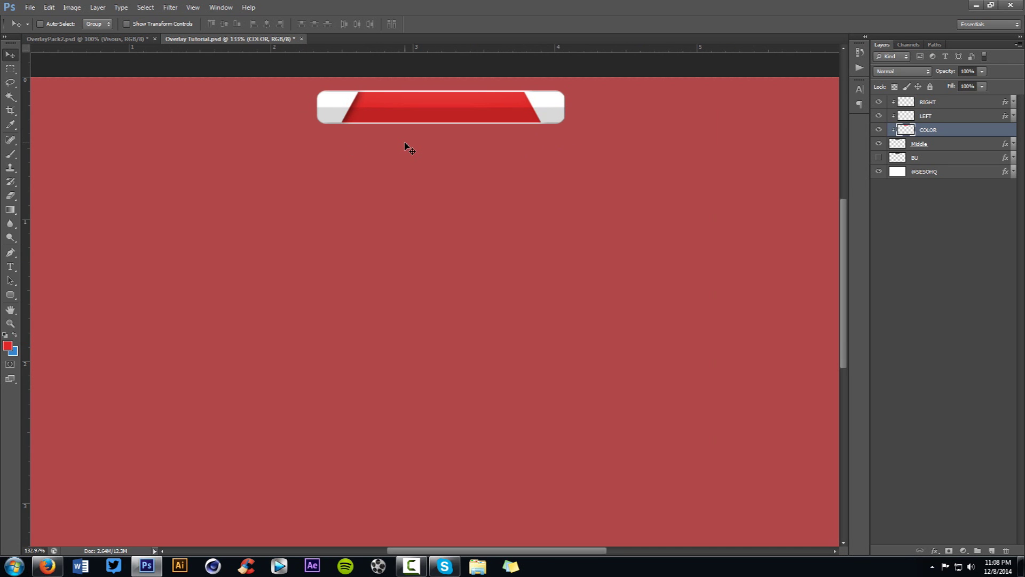
click(964, 551)
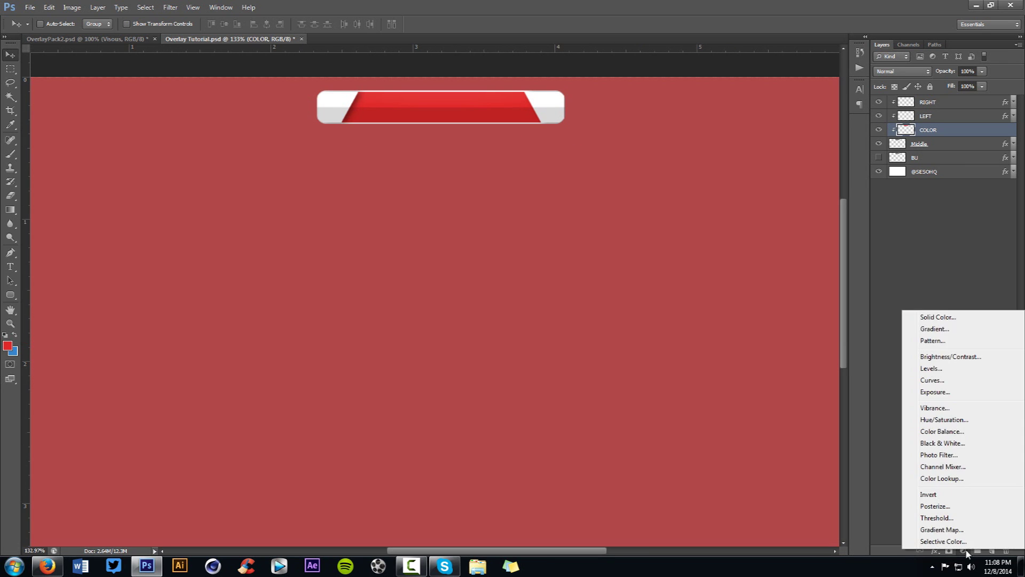
click(933, 420)
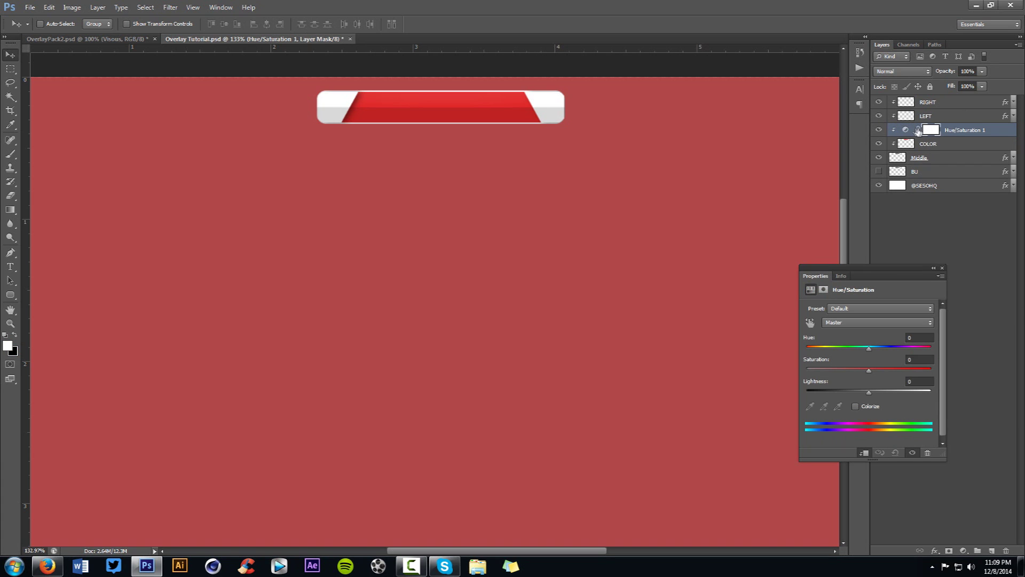
drag(876, 353, 829, 355)
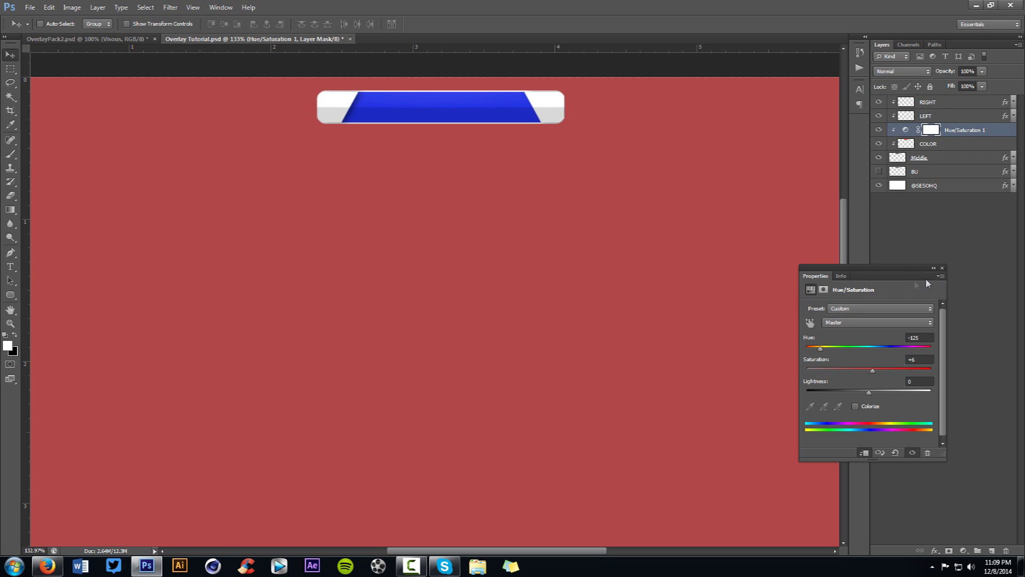
click(942, 269)
click(879, 130)
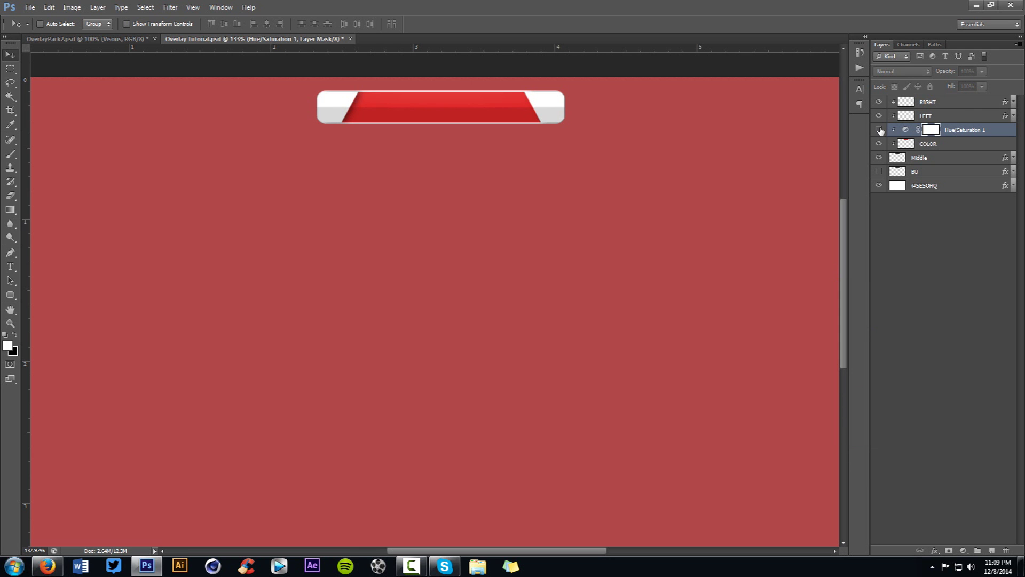
- Check the OverlayPack2.psd reference and group the layers from RIGHT down to Middle in Overlay Tutorial.psd
click(927, 101)
scroll(520, 132, down, 2)
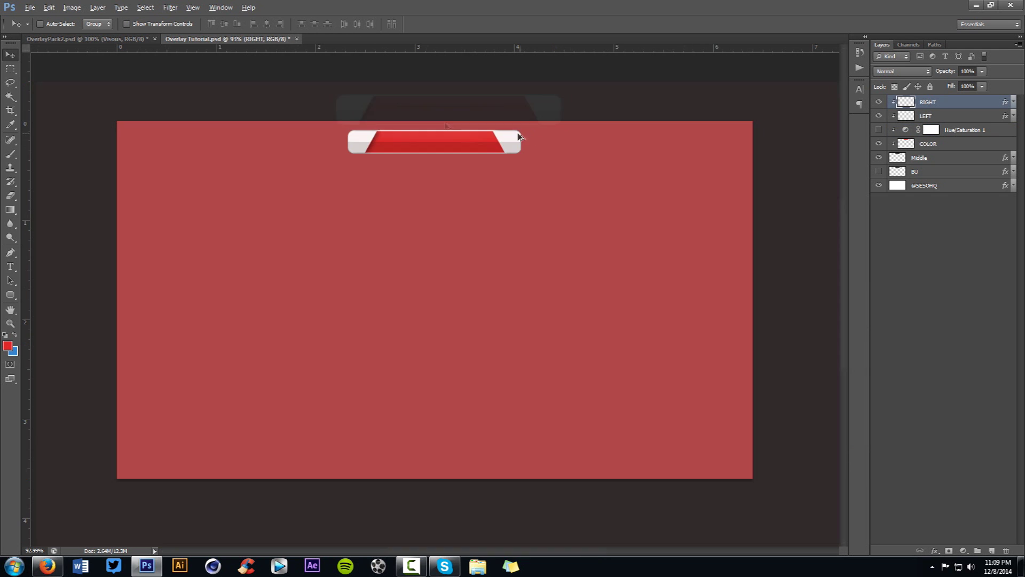
click(128, 39)
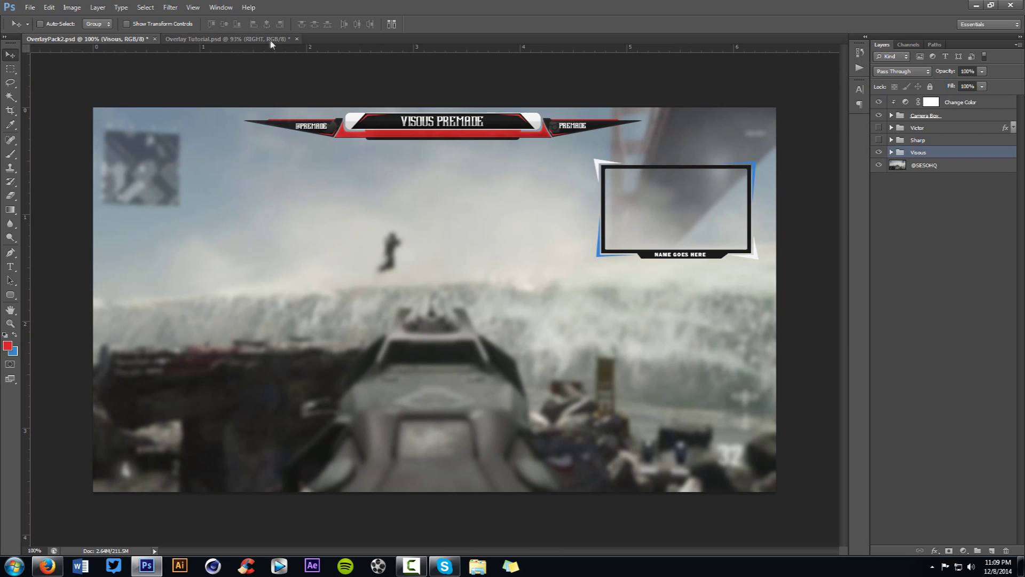
click(272, 40)
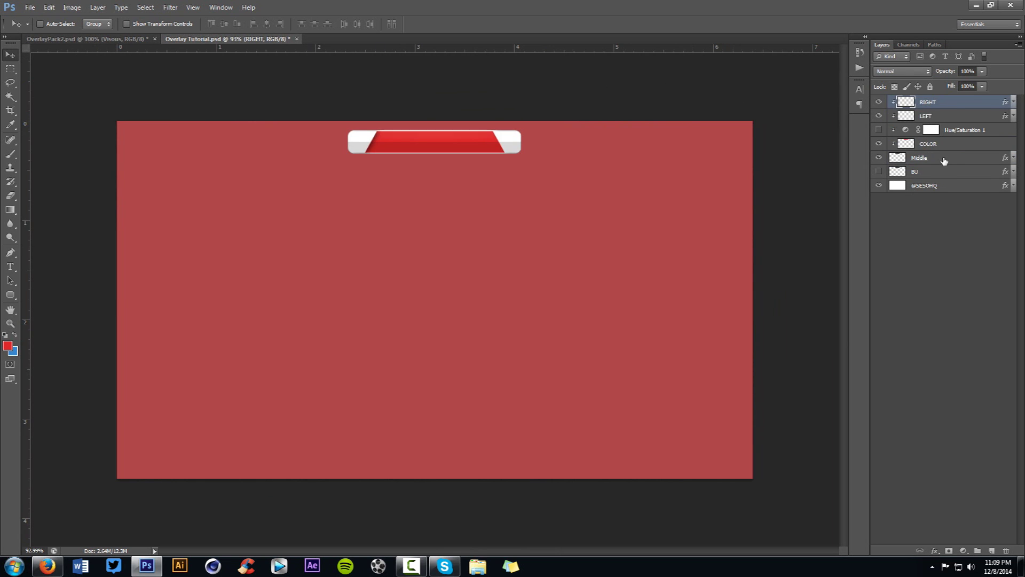
shift+click(943, 160)
key(ctrl+g)
- Rename the new layer group as Overlay Middle P1
double_click(922, 101)
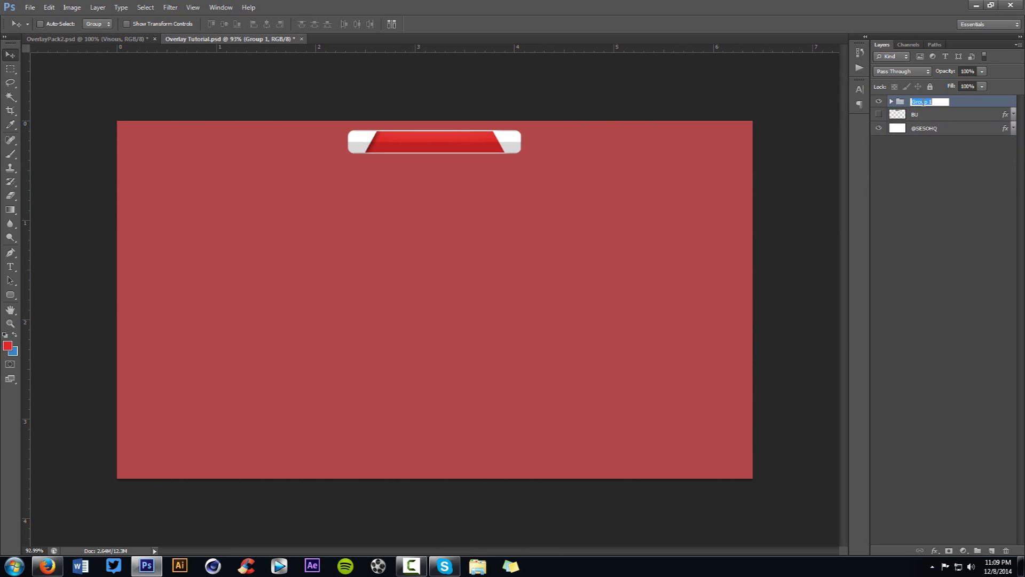
text(Overlay Middle P!)
key(Return)
double_click(932, 102)
key(Right)
key(BackSpace)
text(1)
key(Return)
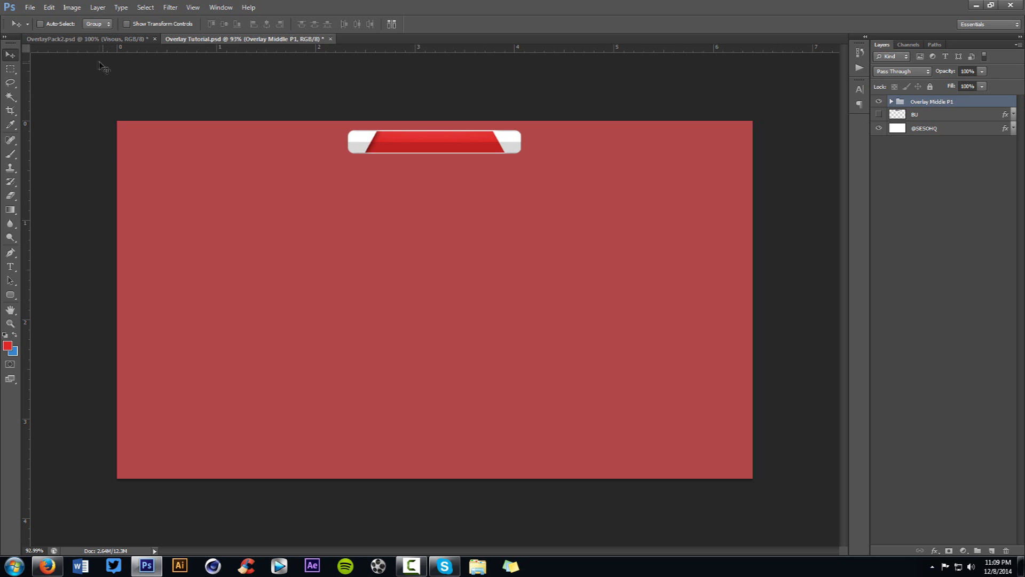
- Check the reference overlay in OverlayPack2.psd and duplicate the Overlay Middle P1 group in Overlay Tutorial.psd
click(85, 39)
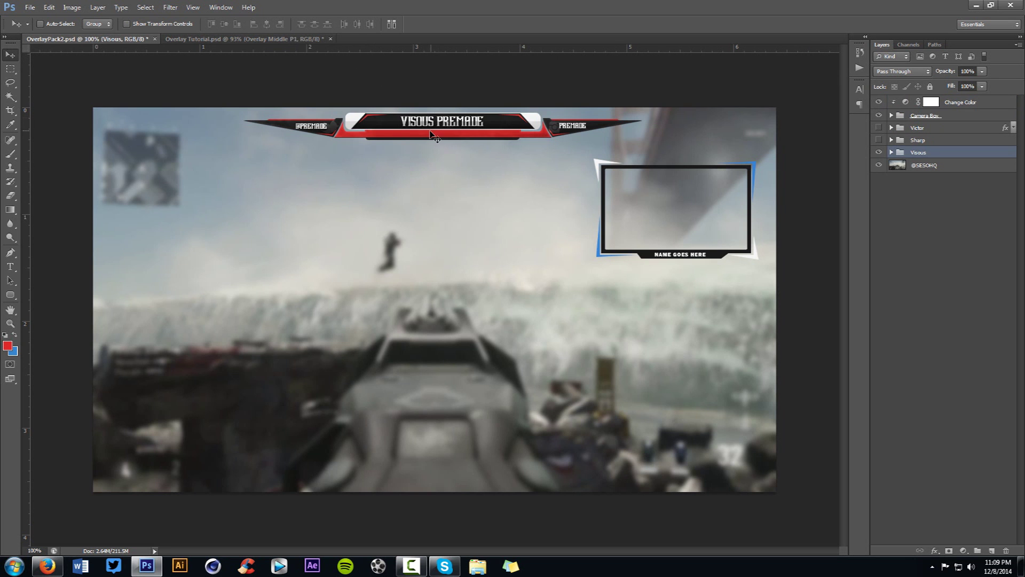
click(262, 40)
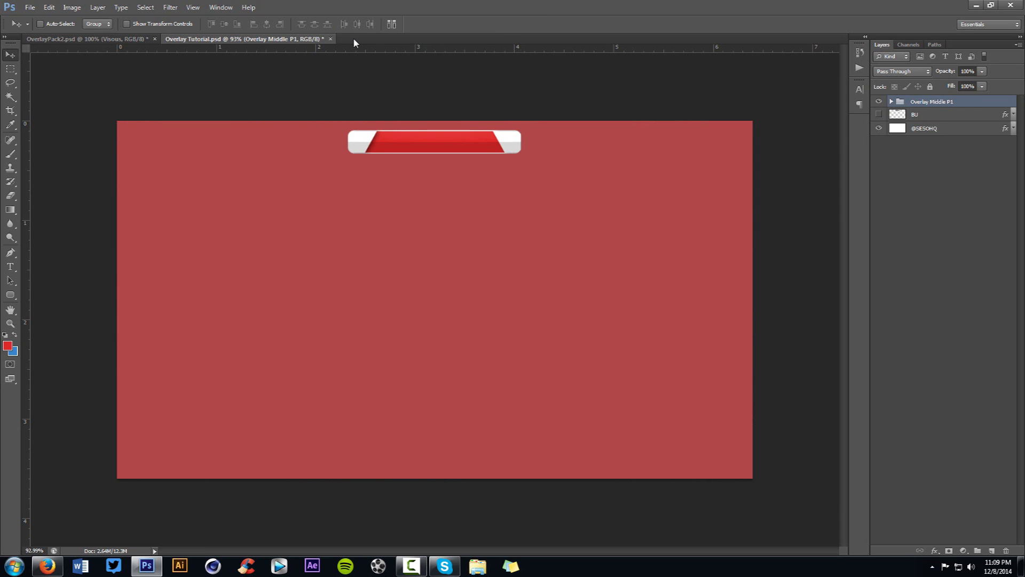
key(ctrl+j)
- Scale the Overlay Middle P1 group to about 62% and centre it so its lower edge sticks out beneath the main red bar
click(963, 114)
key(ctrl+t)
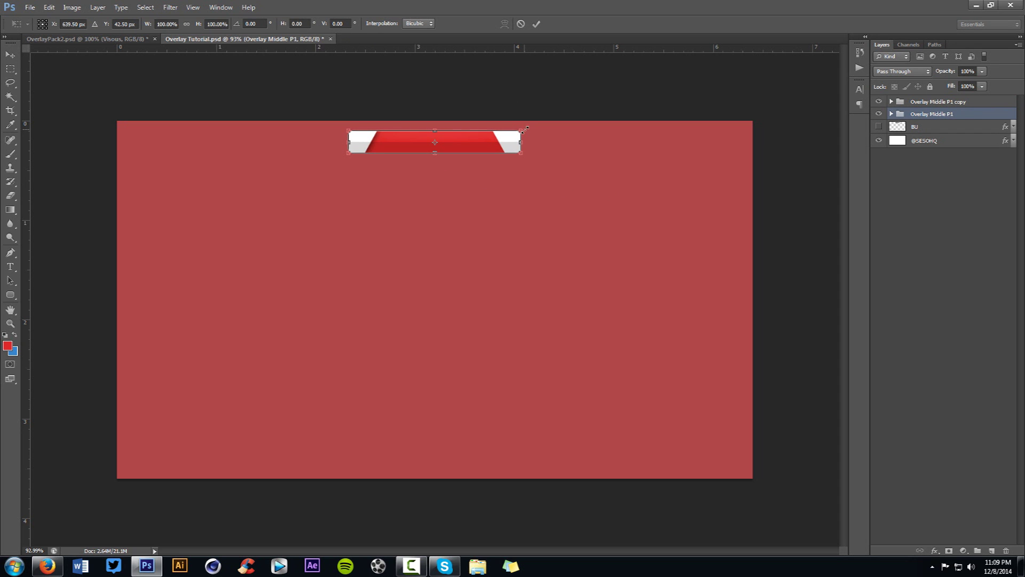
drag(523, 129, 456, 135)
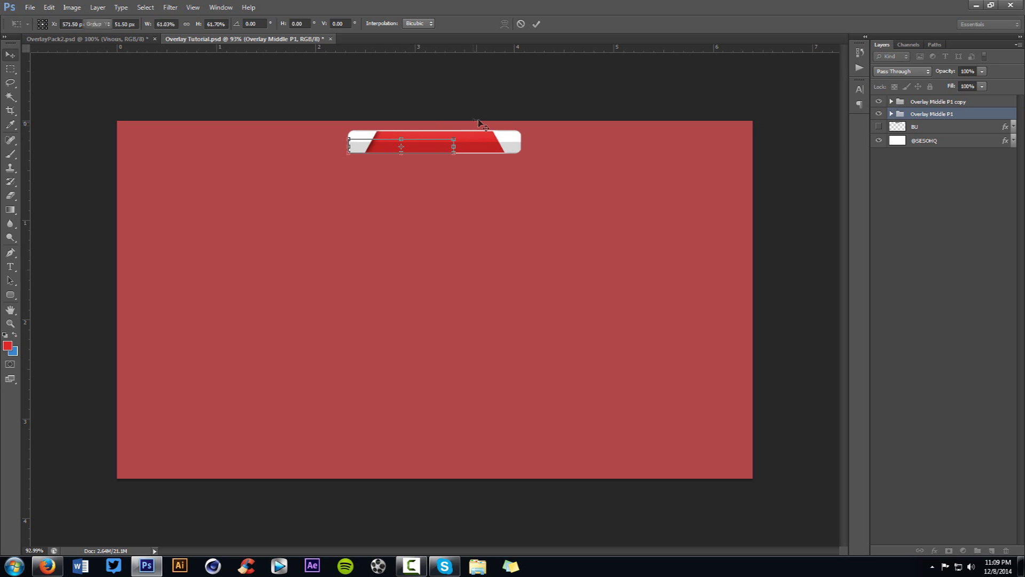
key(Return)
mouse_move(499, 164)
mouse_down()
mouse_move(520, 167)
mouse_move(491, 153)
mouse_up()
key(Up)
key(Up)
key(Up)
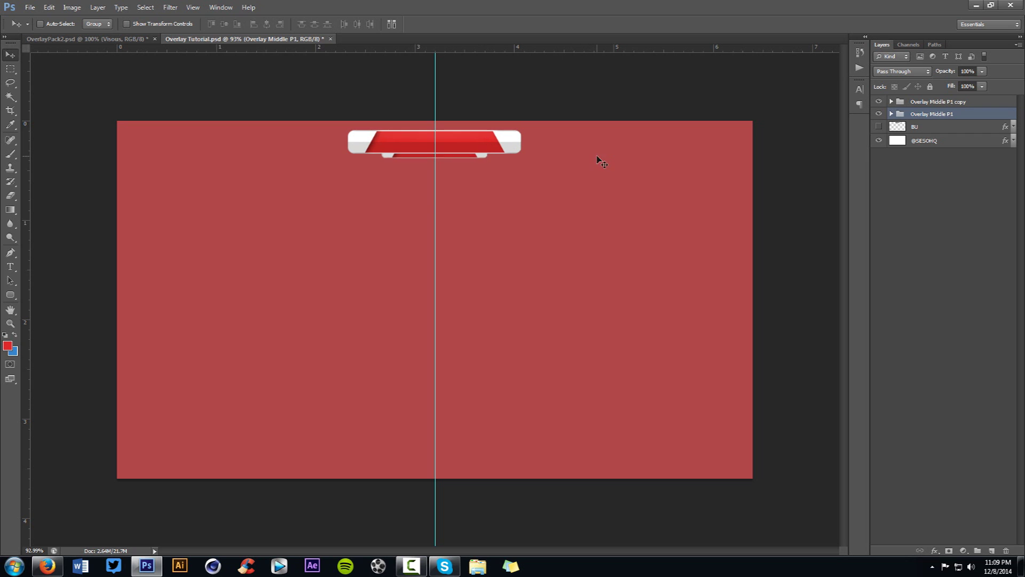
- Hide the COLOR layer inside the Overlay Middle P1 group and turn off the guides
click(891, 114)
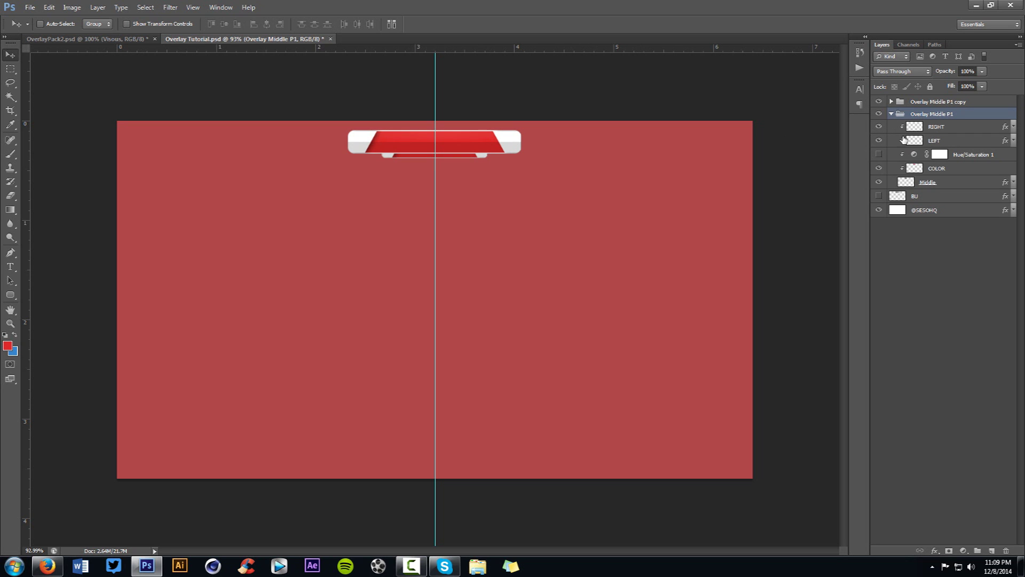
click(879, 168)
click(891, 114)
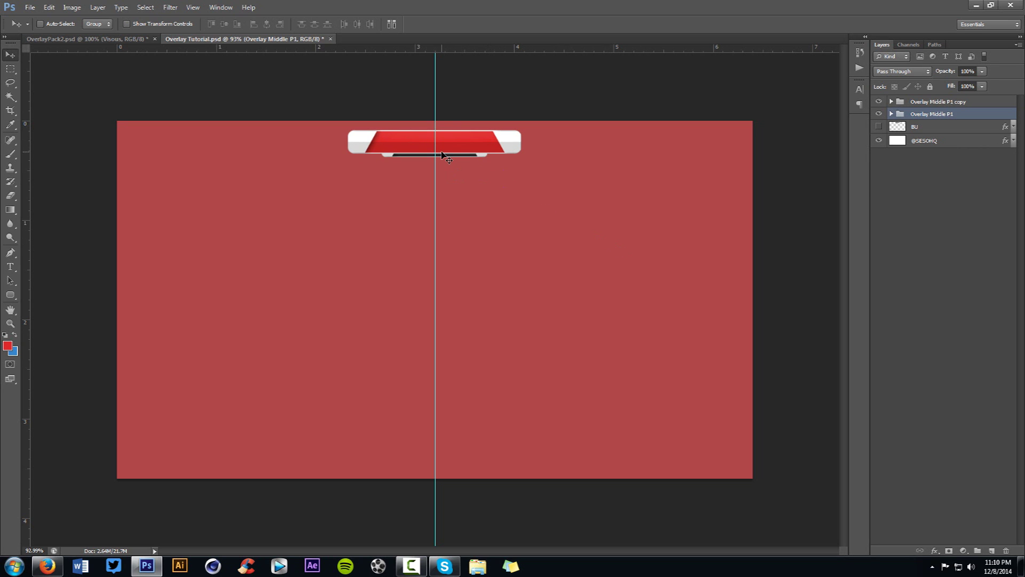
key(ctrl+semicolon)
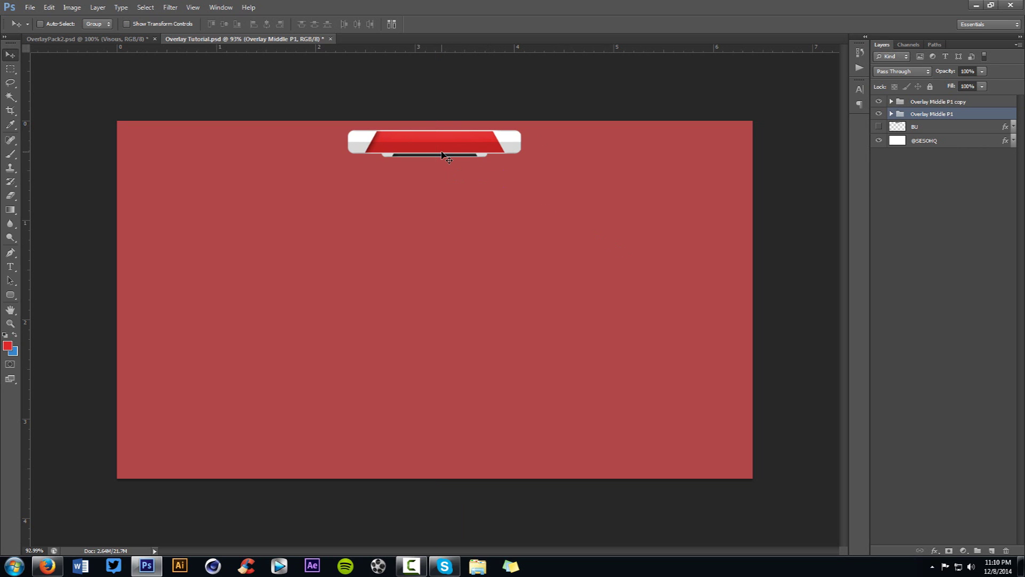
- Make a proportionally smaller duplicate of the Overlay Middle P1 copy group and hide its COLOR layer
click(949, 106)
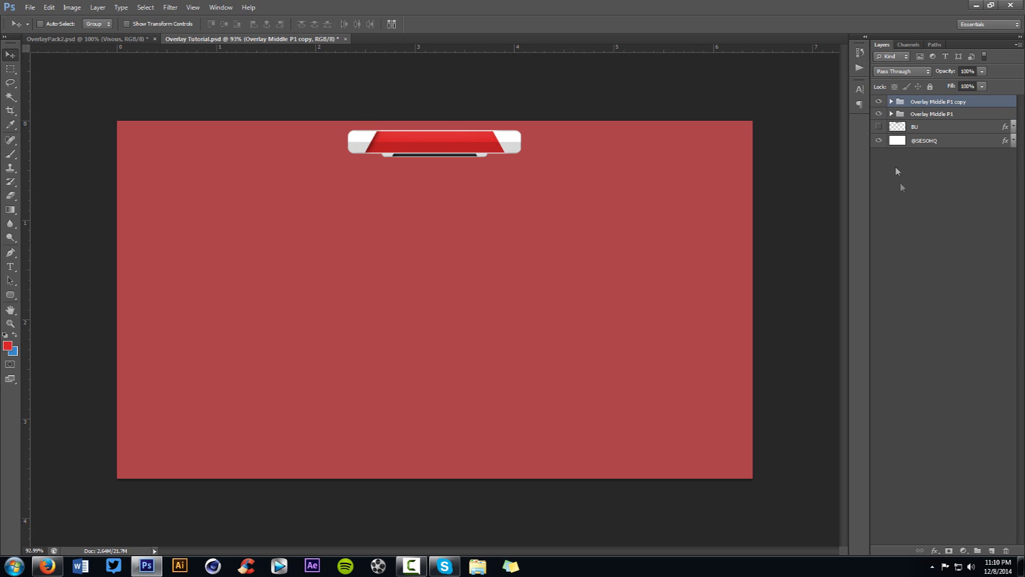
key(ctrl+j)
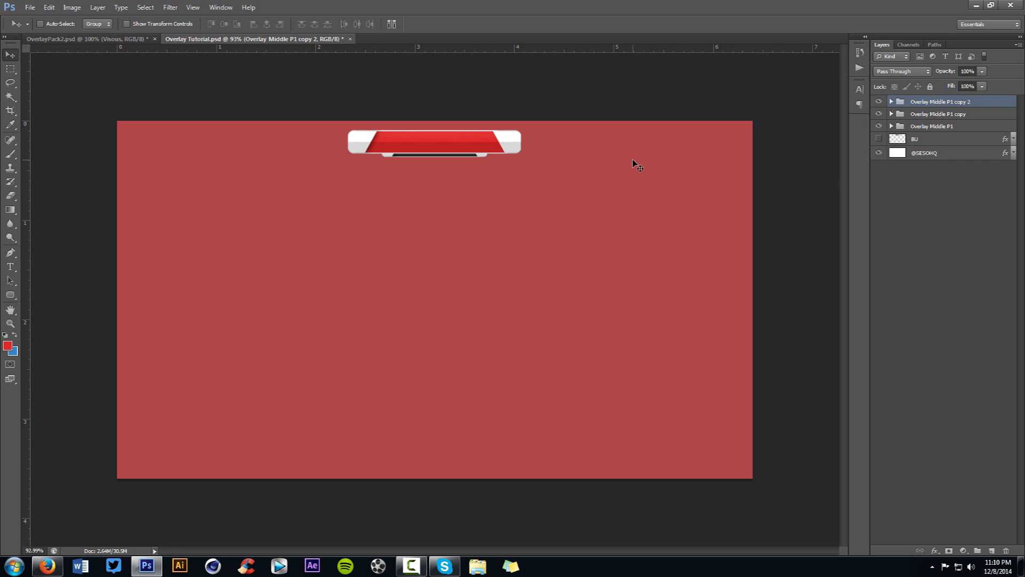
key(ctrl+t)
drag(521, 131, 483, 139)
key(Escape)
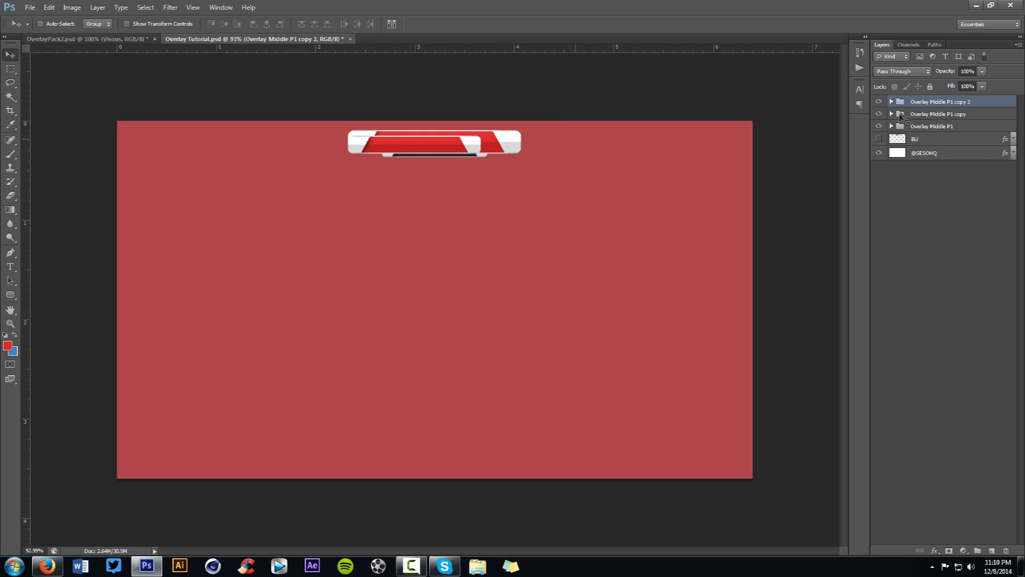
click(891, 102)
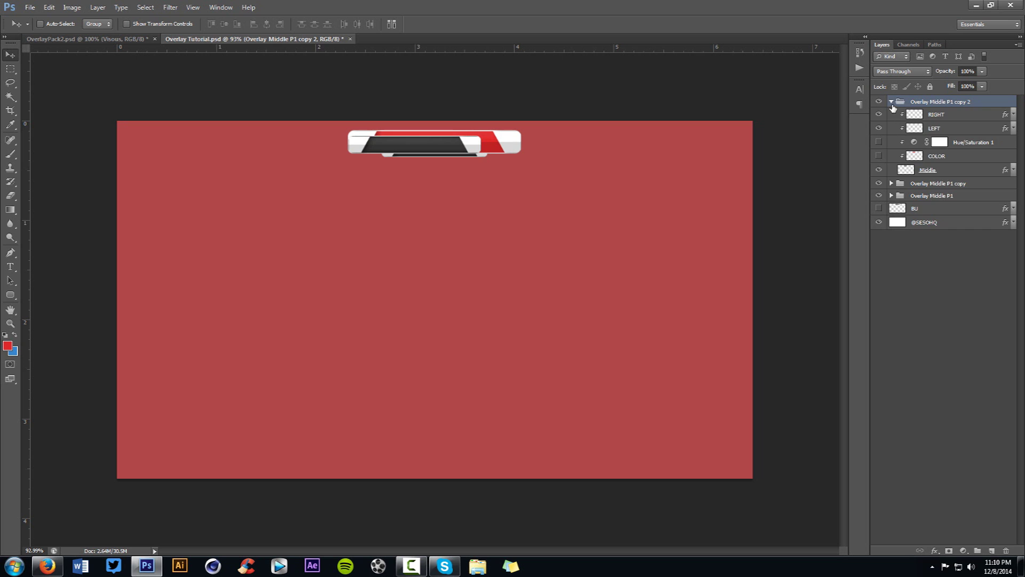
click(891, 101)
drag(933, 105, 931, 121)
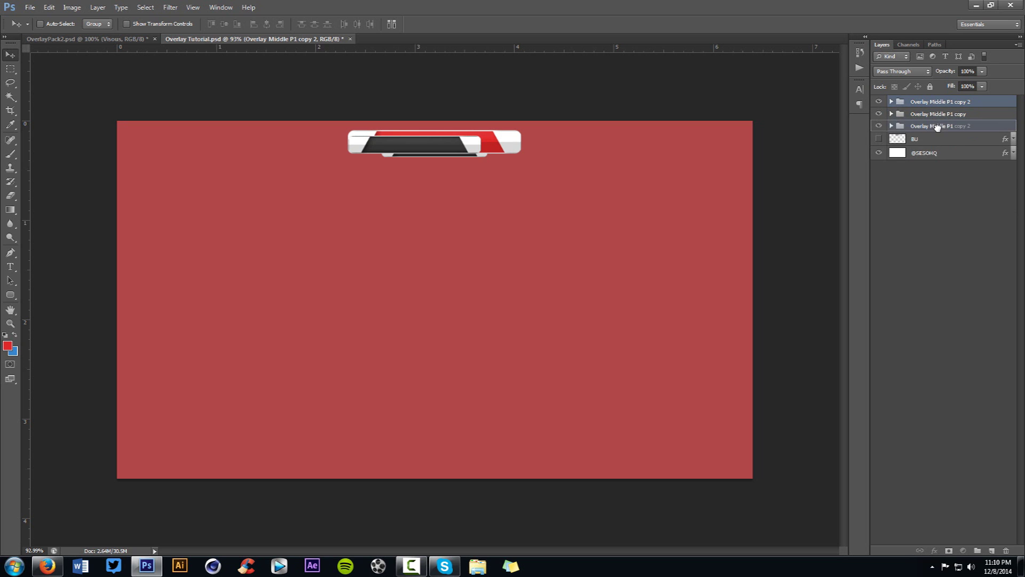
key(Delete)
drag(538, 160, 470, 161)
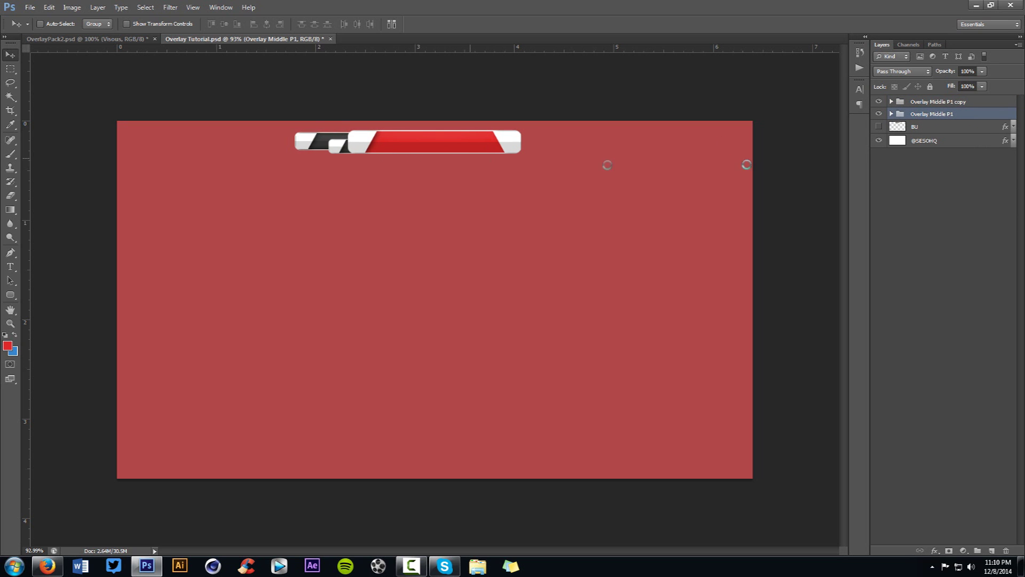
key(ctrl+alt+z)
key(ctrl+alt+z)
- Place the Overlay Middle P1 copy 2 group beneath Overlay Middle P1 copy and shift it left so it extends from behind the red bar
drag(943, 106, 940, 114)
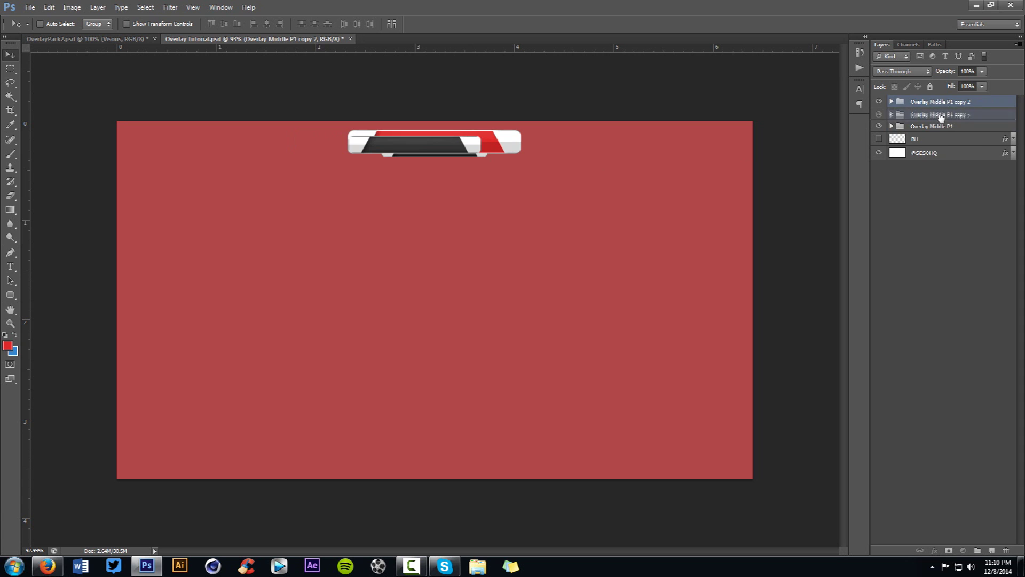
drag(501, 163, 414, 156)
- Slightly enlarge the LEFT layer in the Overlay Middle P1 copy 2 group so the white end fills the dark bar's left tip
scroll(288, 160, up, 6)
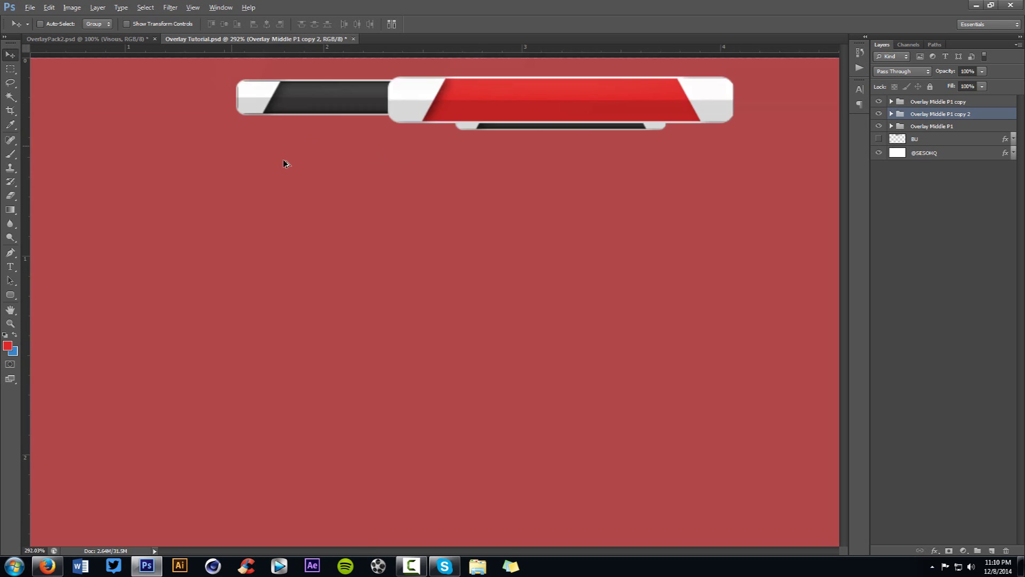
drag(302, 176, 382, 276)
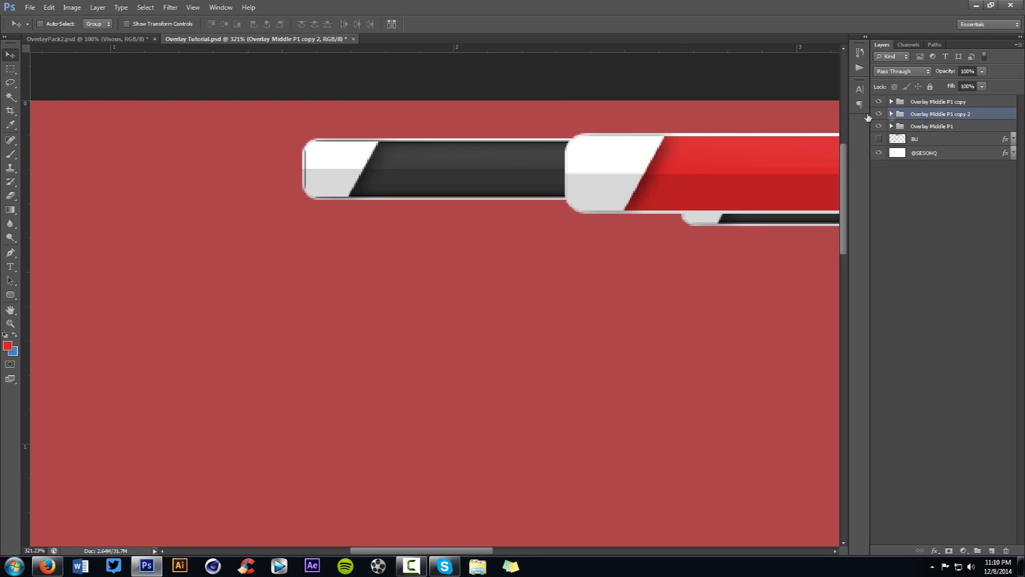
click(890, 113)
click(878, 141)
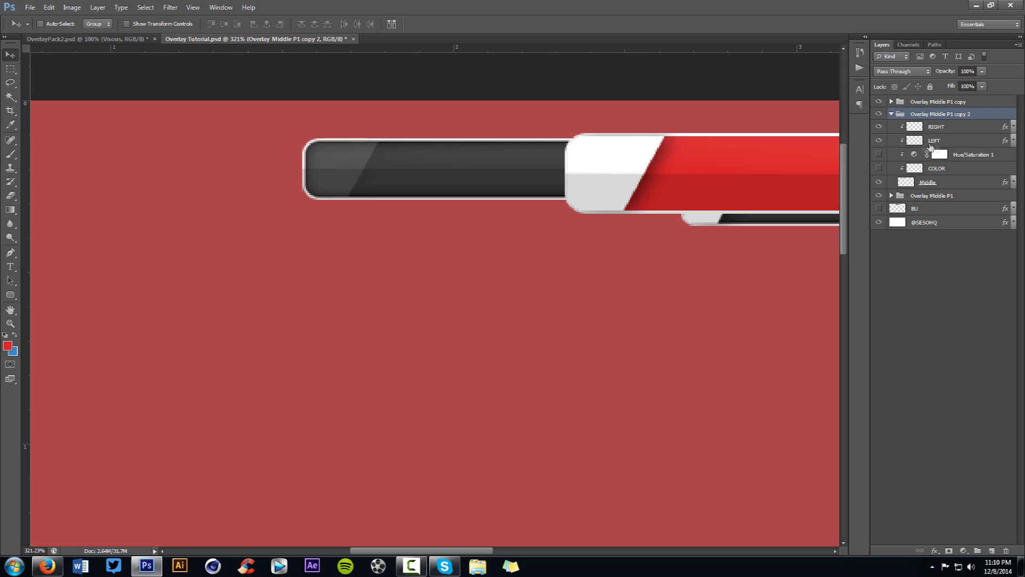
click(878, 140)
click(930, 142)
key(ctrl+t)
drag(377, 140, 390, 135)
key(Return)
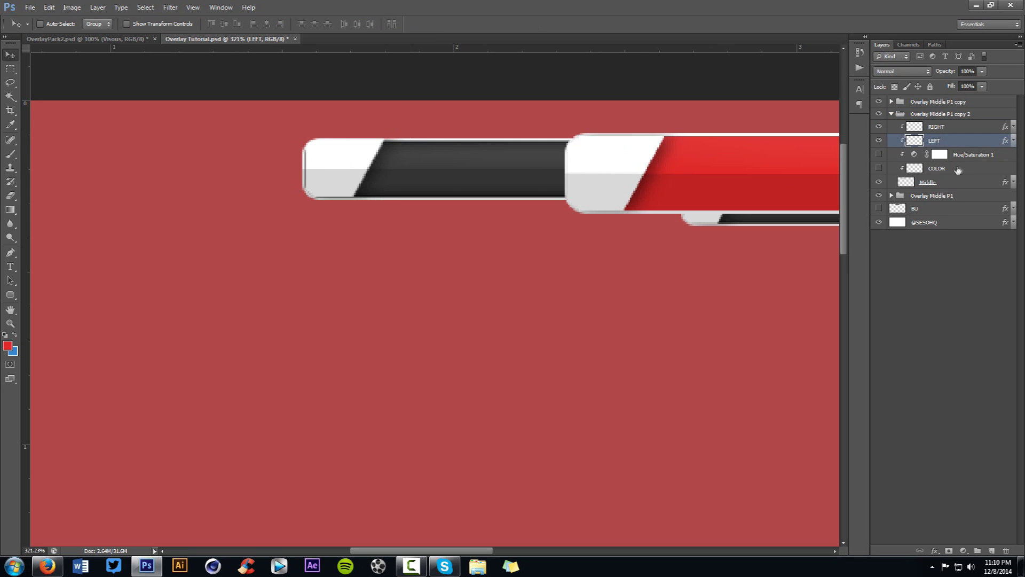
- Duplicate the Overlay Middle P1 copy 2 group and move the duplicate to the matching position on the red bar's right side
drag(473, 126, 468, 134)
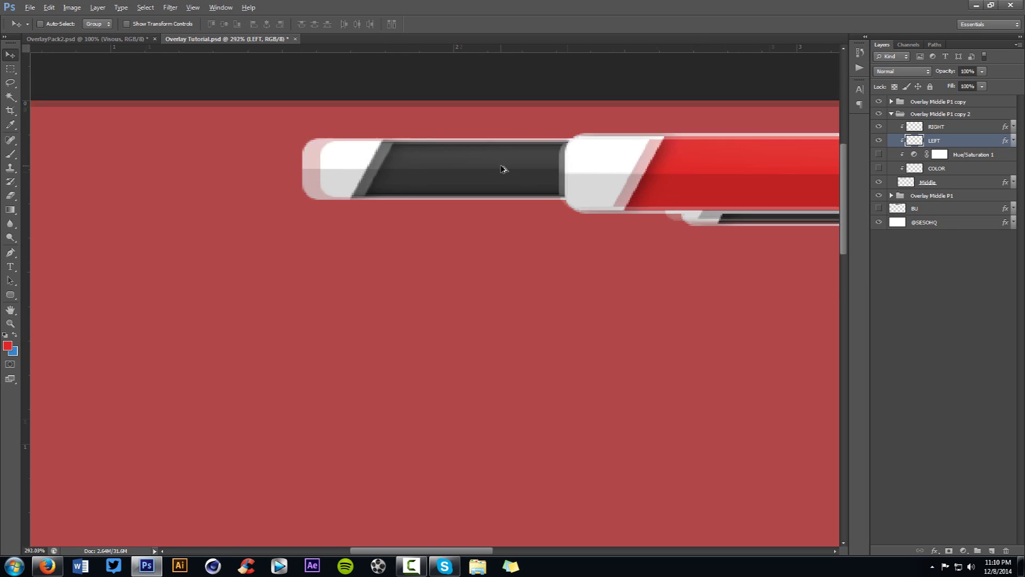
scroll(504, 167, down, 5)
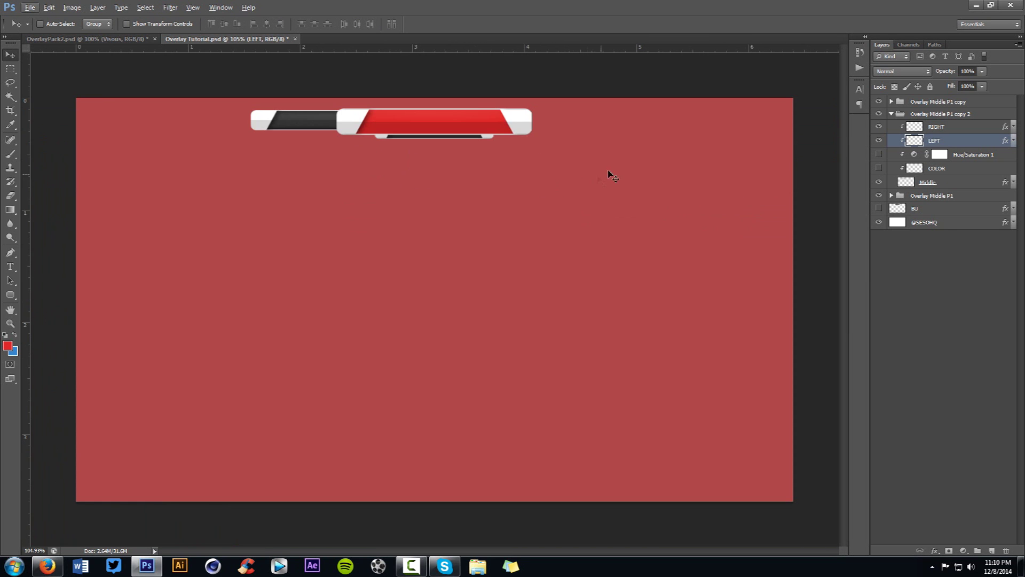
click(891, 114)
click(918, 116)
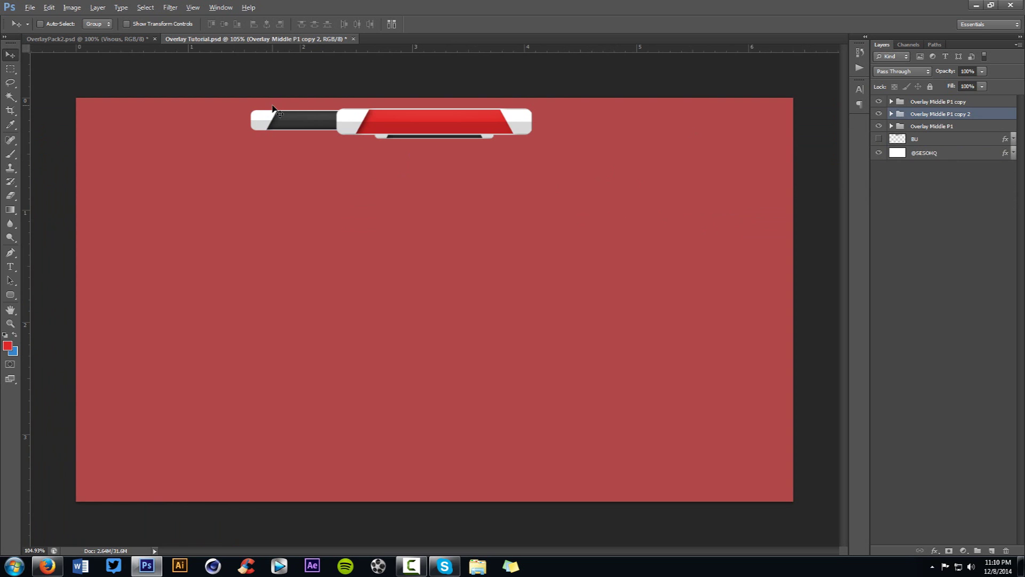
drag(401, 110, 482, 113)
drag(482, 112, 487, 112)
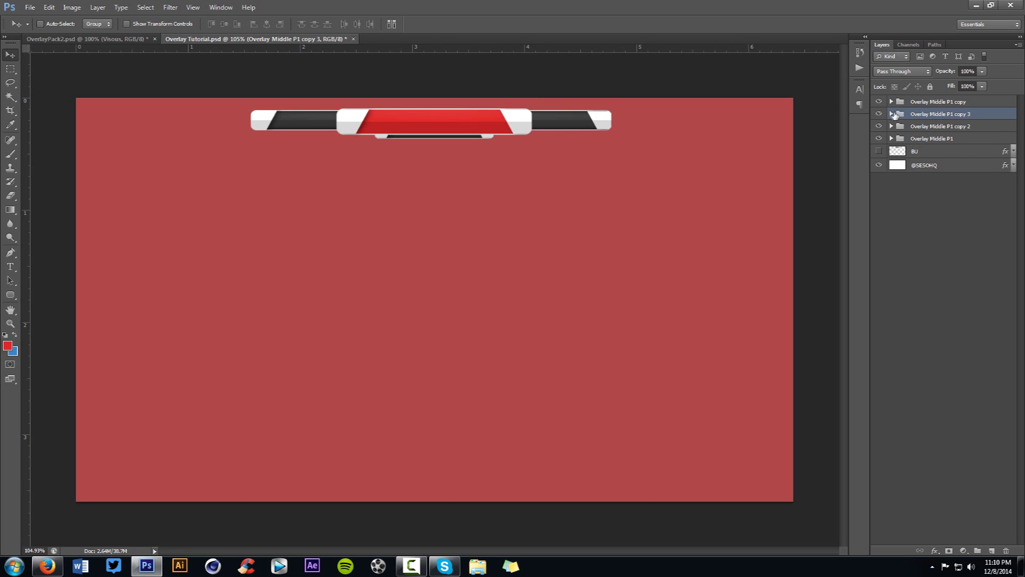
- Slightly enlarge the RIGHT layer in the Overlay Middle P1 copy 3 group so the white end fills the dark bar's right tip
click(892, 114)
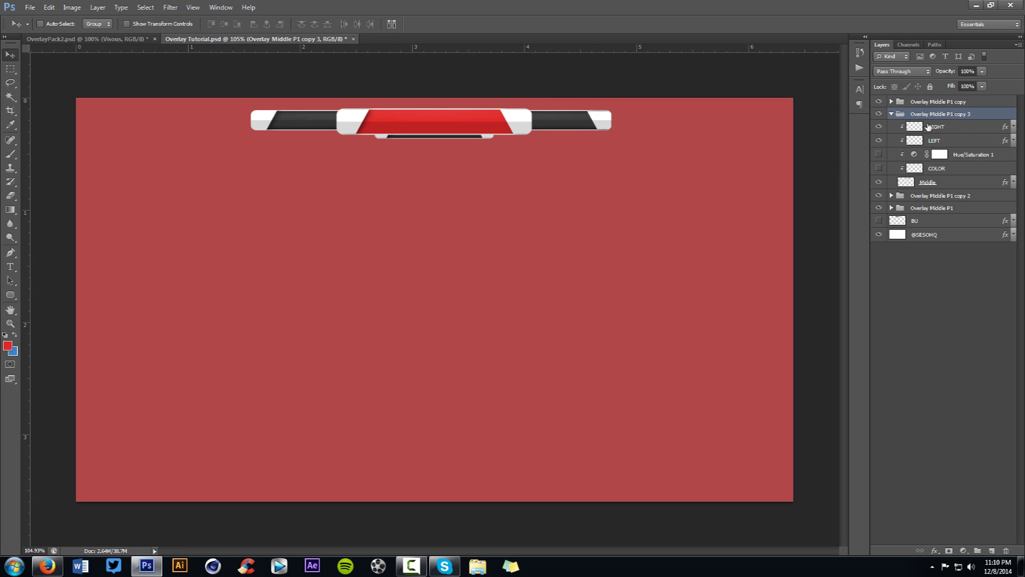
click(941, 127)
key(ctrl+t)
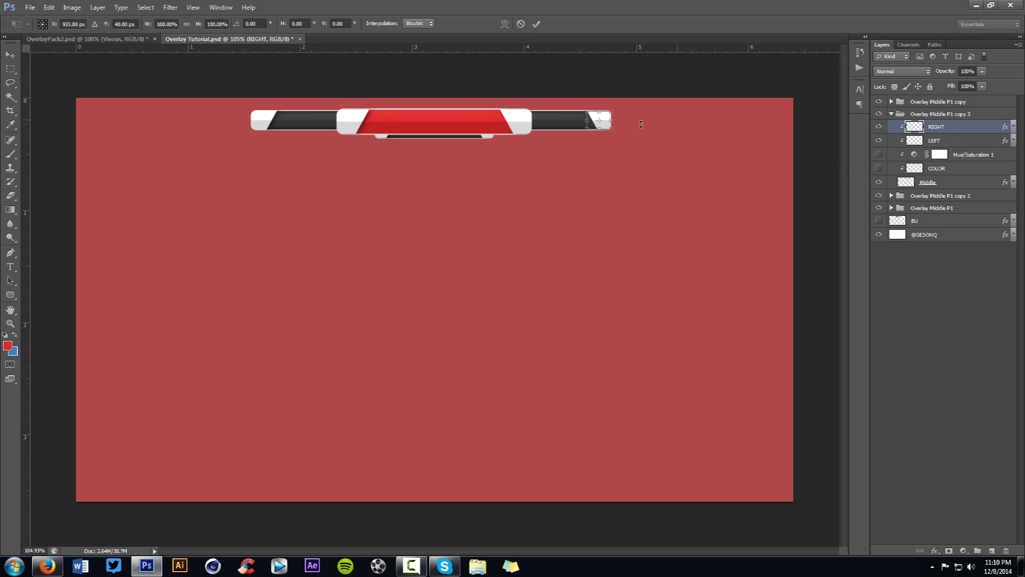
mouse_move(613, 110)
mouse_down()
mouse_move(621, 108)
mouse_move(609, 130)
mouse_up()
key(Return)
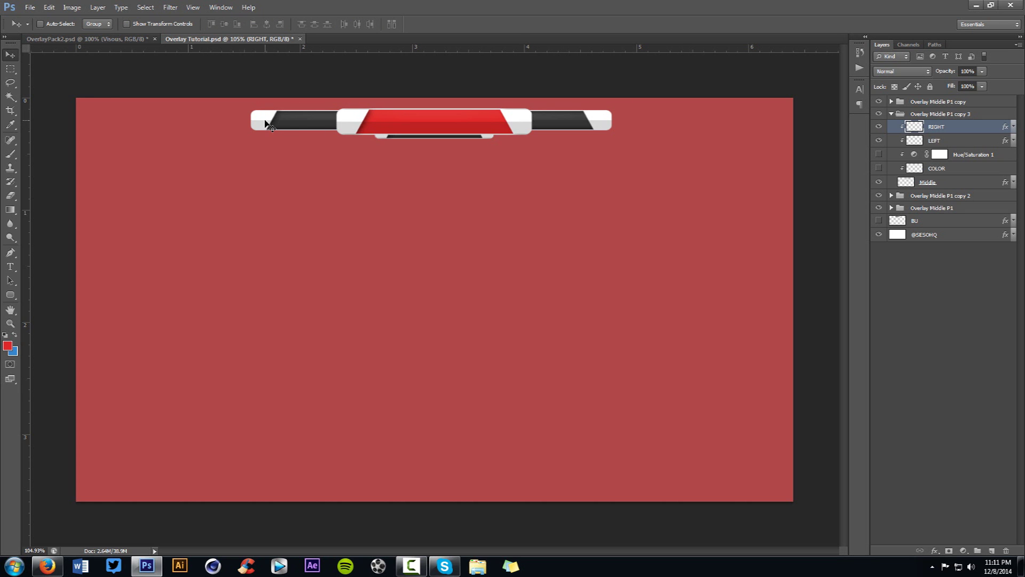
- Shift the Overlay Middle P1 copy 2 and copy 3 groups down together to centre both dark bars vertically on the red bar
scroll(374, 134, up, 5)
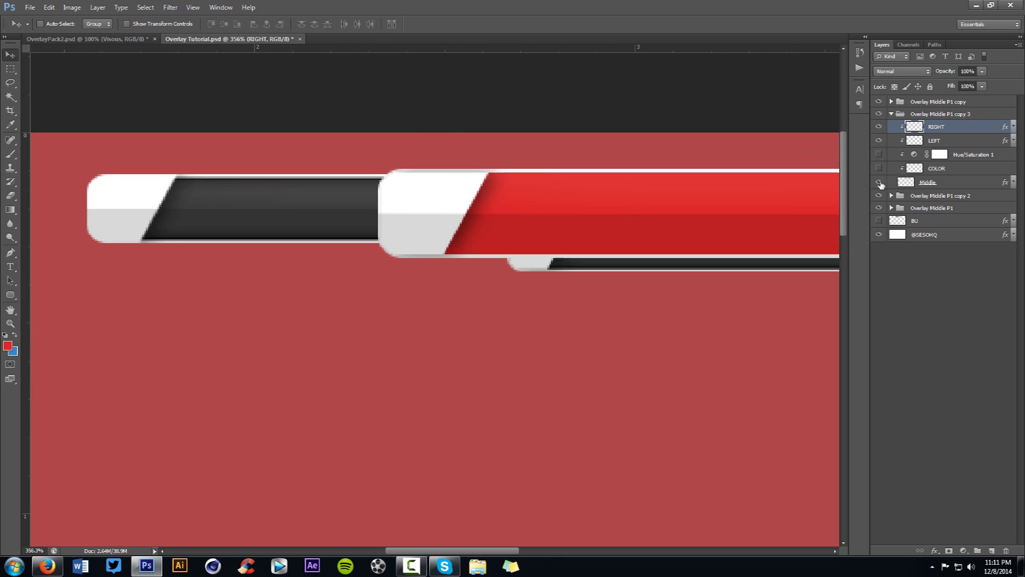
click(892, 114)
shift+click(940, 126)
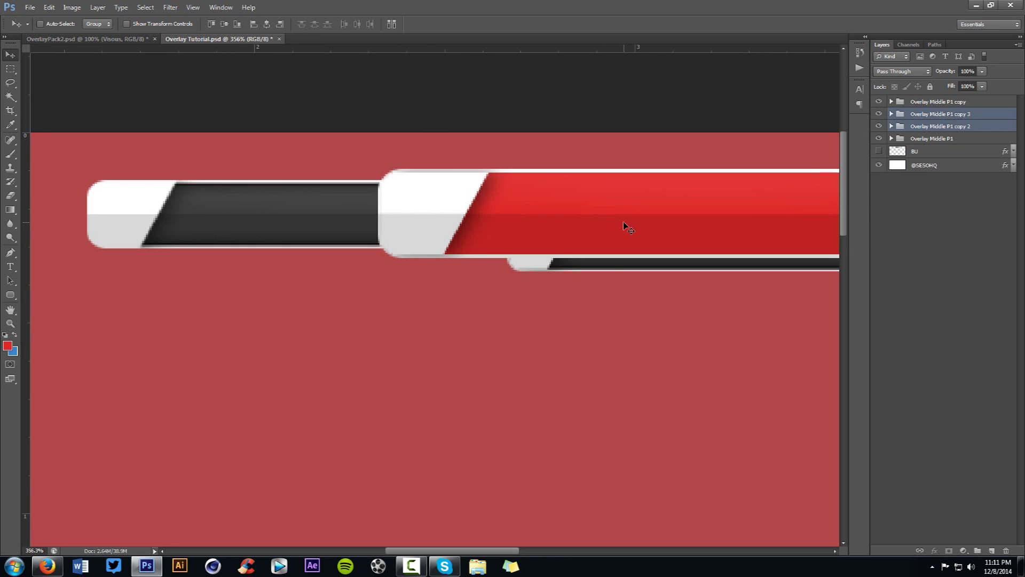
scroll(625, 226, down, 2)
scroll(627, 229, down, 5)
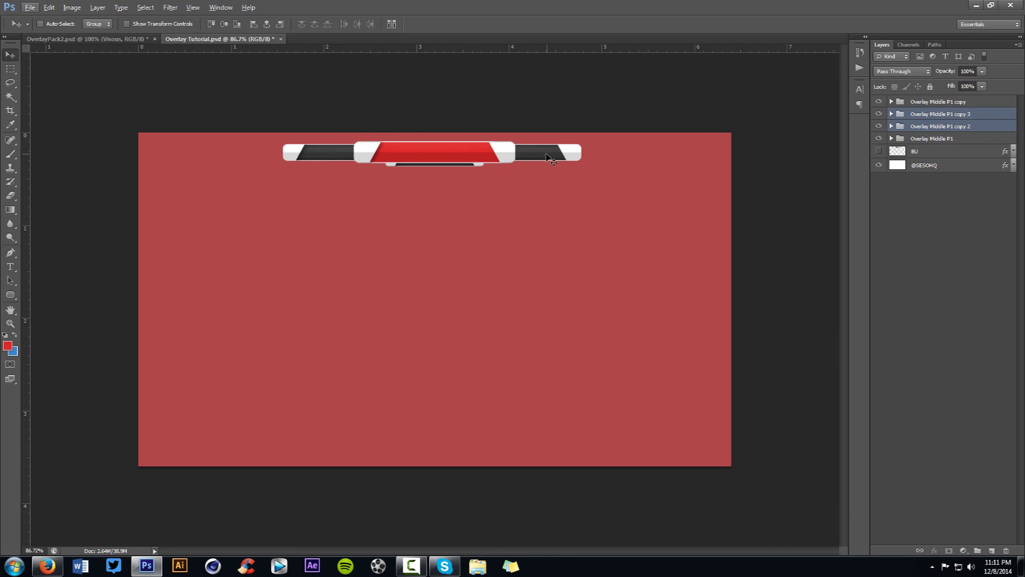
- Rename the Overlay Middle P1 copy 3 group as Right Wing
click(936, 120)
click(879, 113)
click(879, 114)
double_click(931, 115)
text(Rig)
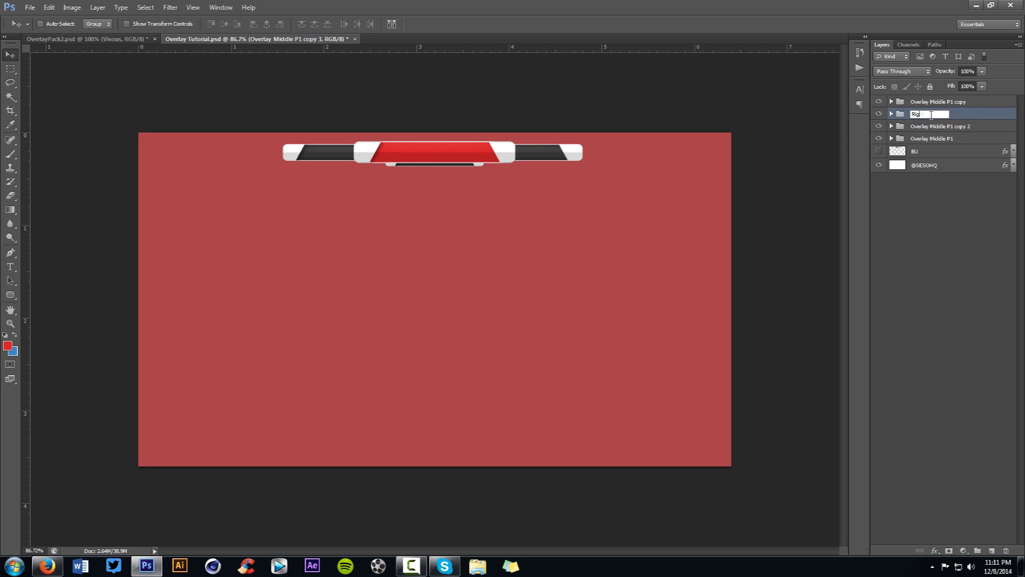
text(ht Wing)
key(Return)
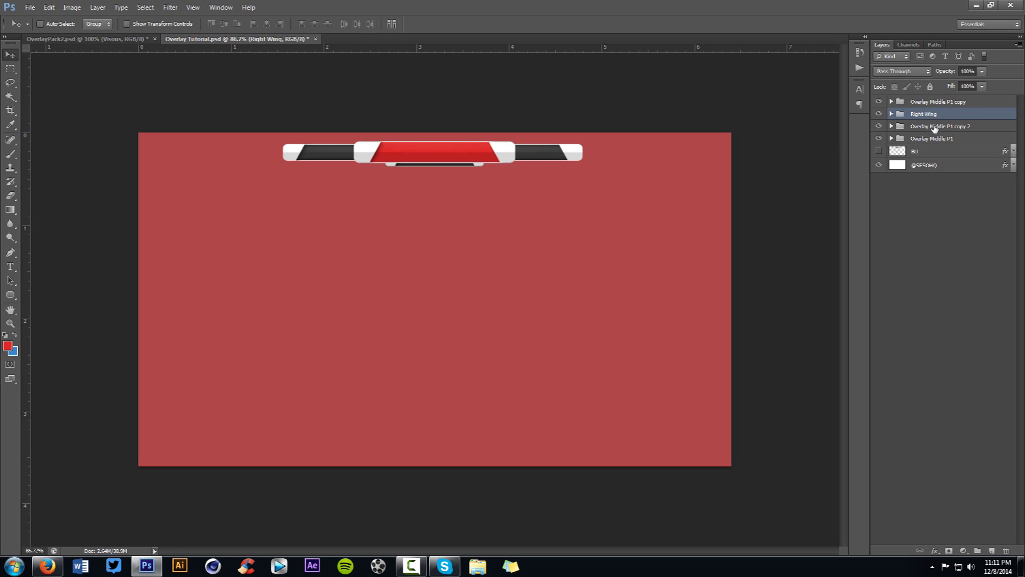
- Rename the Overlay Middle P1 copy 2 group as Left Wing and the Overlay Middle P1 group as Bottom Bar
double_click(935, 127)
text(Left Wing)
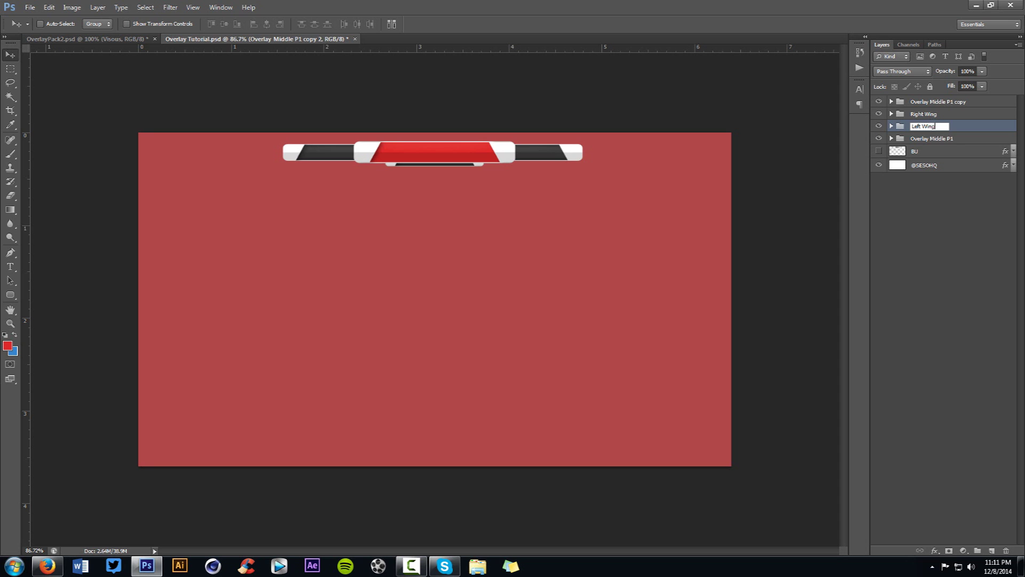
key(Return)
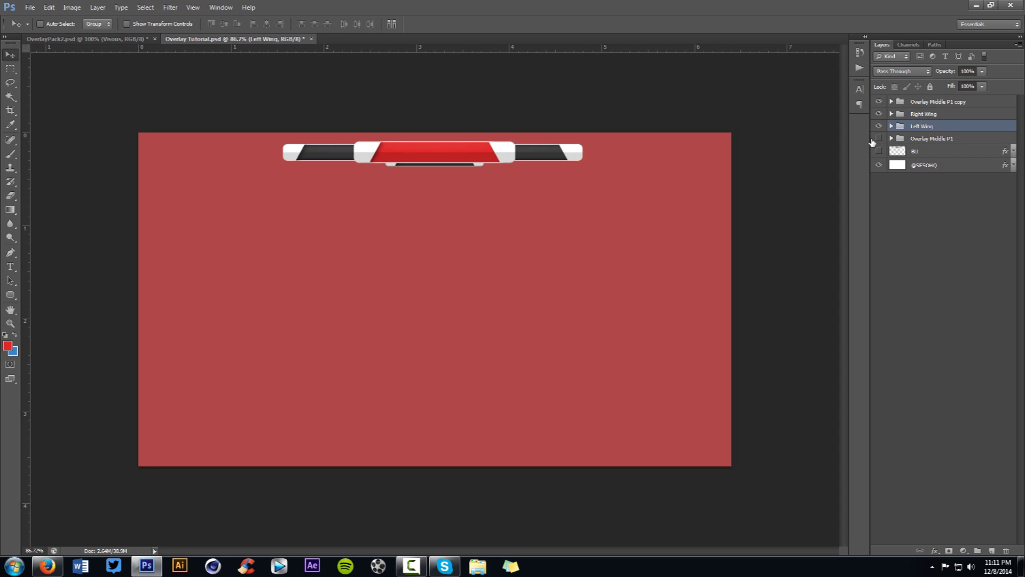
double_click(932, 139)
text(Bottom Bar)
key(Return)
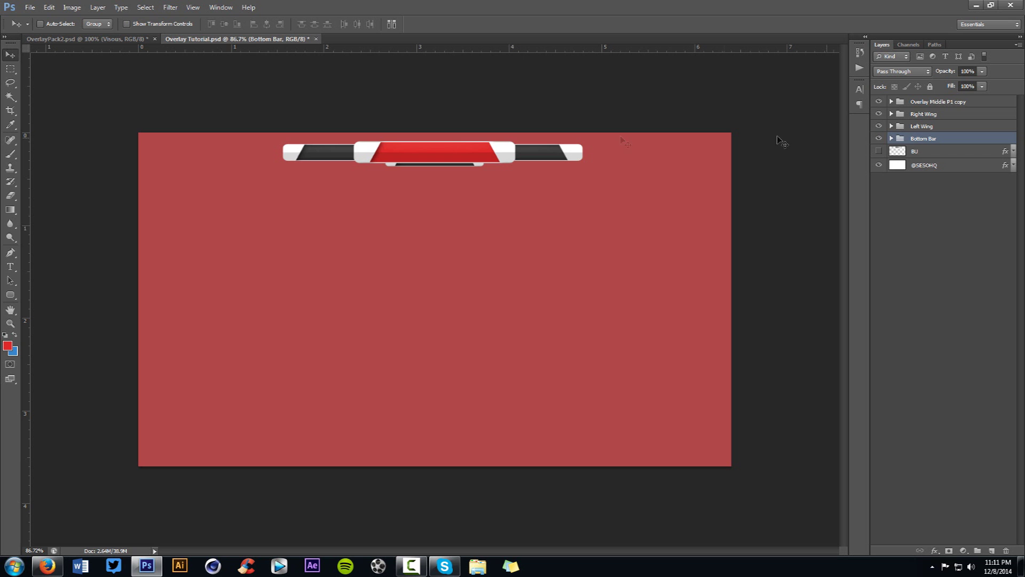
- Examine the layer structure of the Visous group in the OverlayPack2.psd reference and return to Overlay Tutorial.psd
click(140, 39)
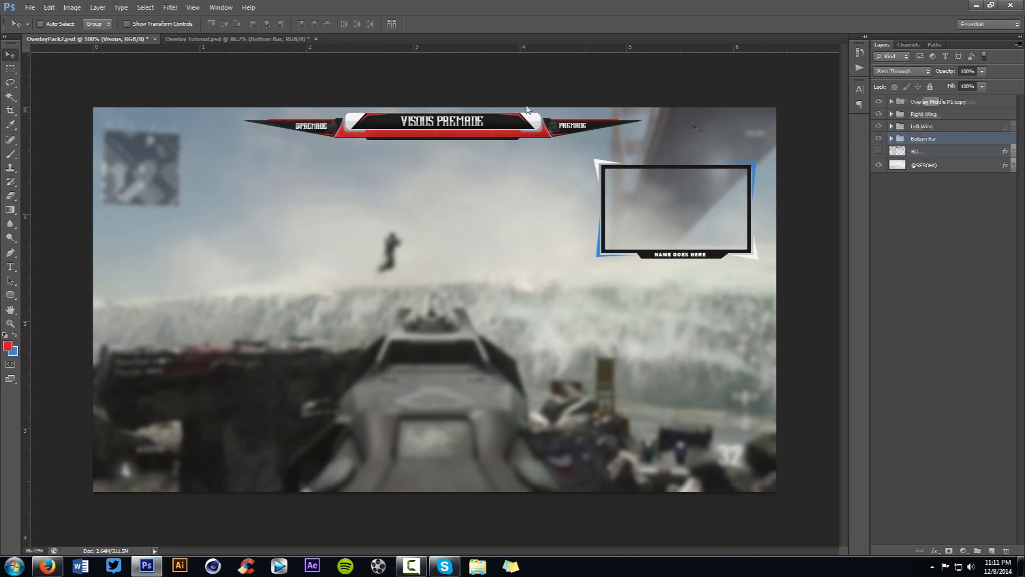
click(892, 152)
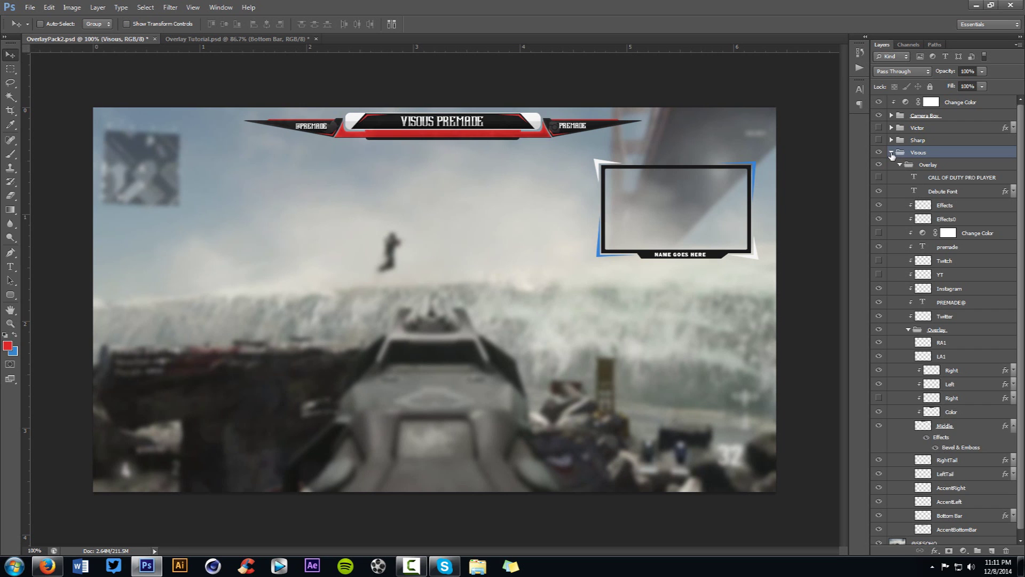
click(892, 152)
click(283, 38)
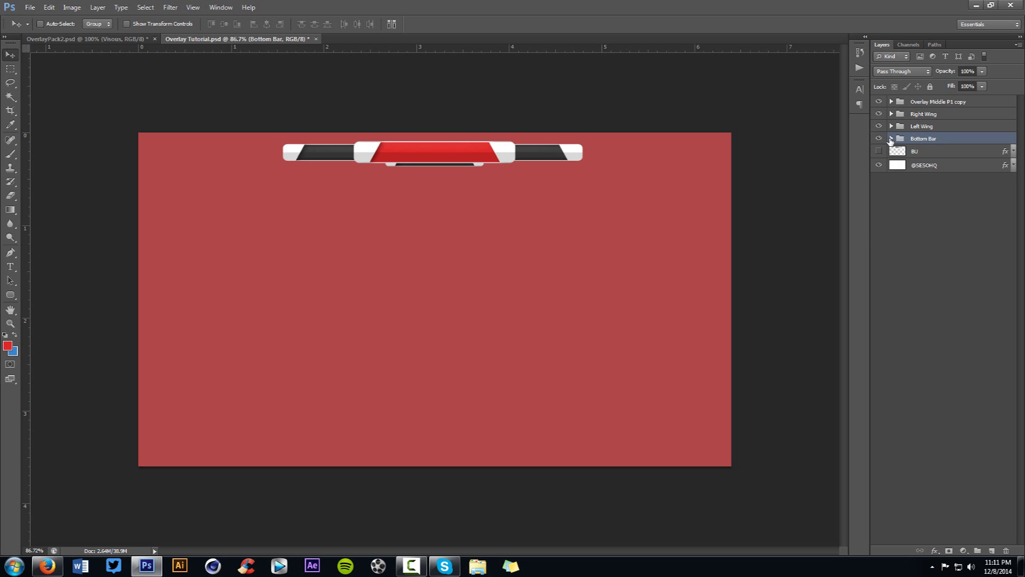
- Tag the Bottom Bar group with the Red colour label and reset it to No Color
click(891, 139)
click(892, 139)
right_click(910, 138)
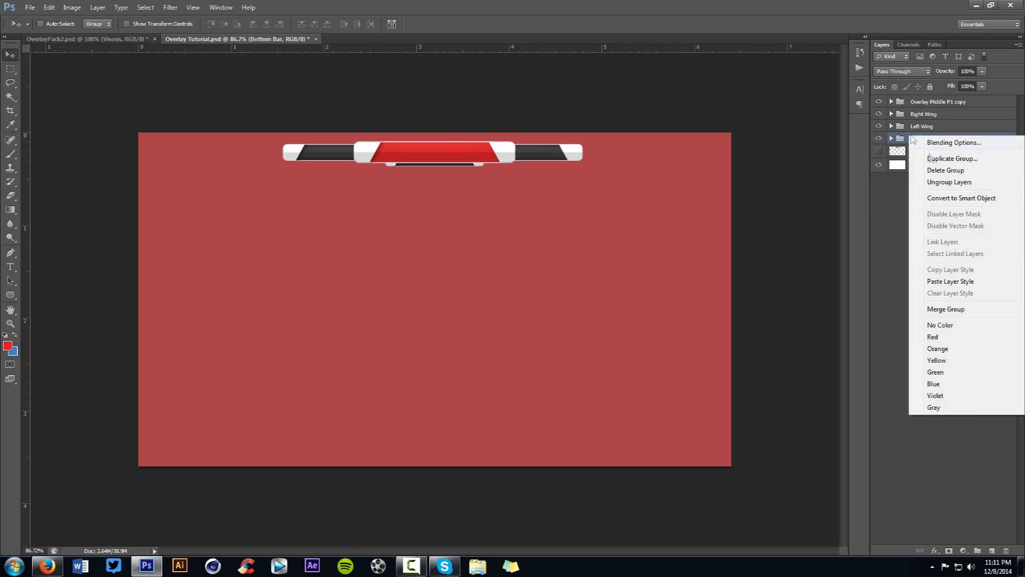
click(935, 337)
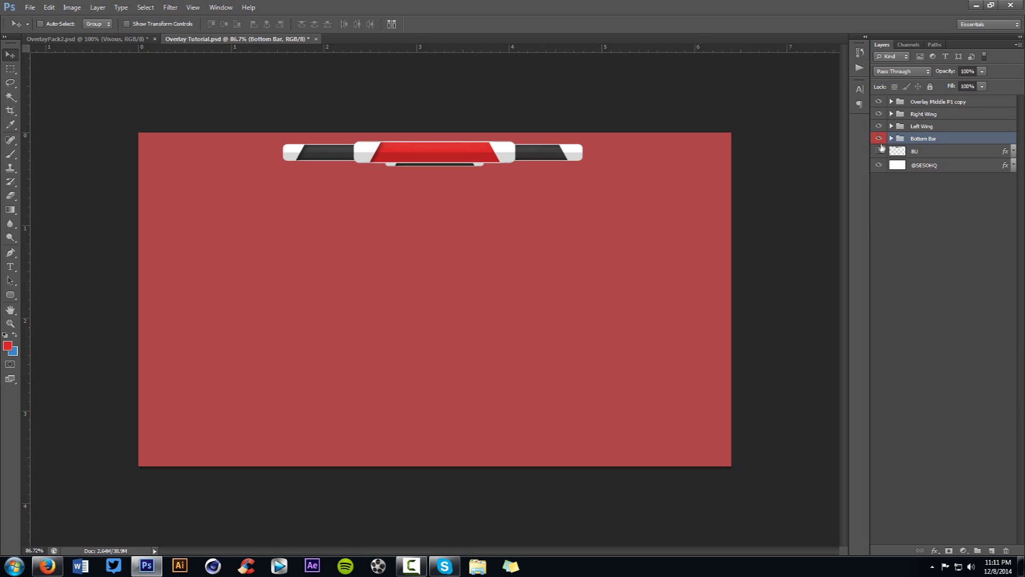
right_click(955, 139)
click(932, 325)
- Create a new empty layer directly above the BU layer, beneath the Bottom Bar group
scroll(374, 159, up, 3)
scroll(441, 158, down, 3)
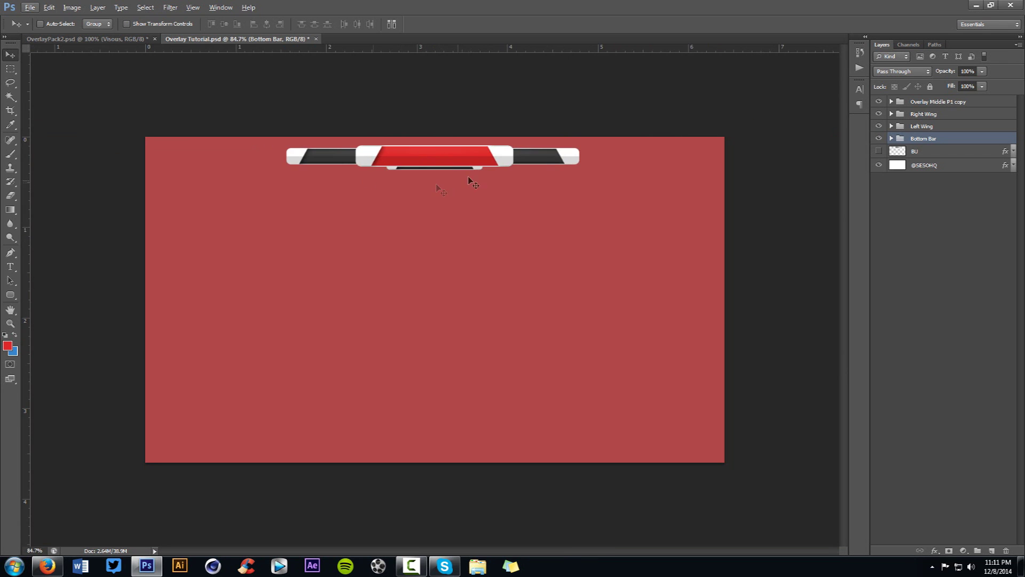
scroll(321, 182, up, 3)
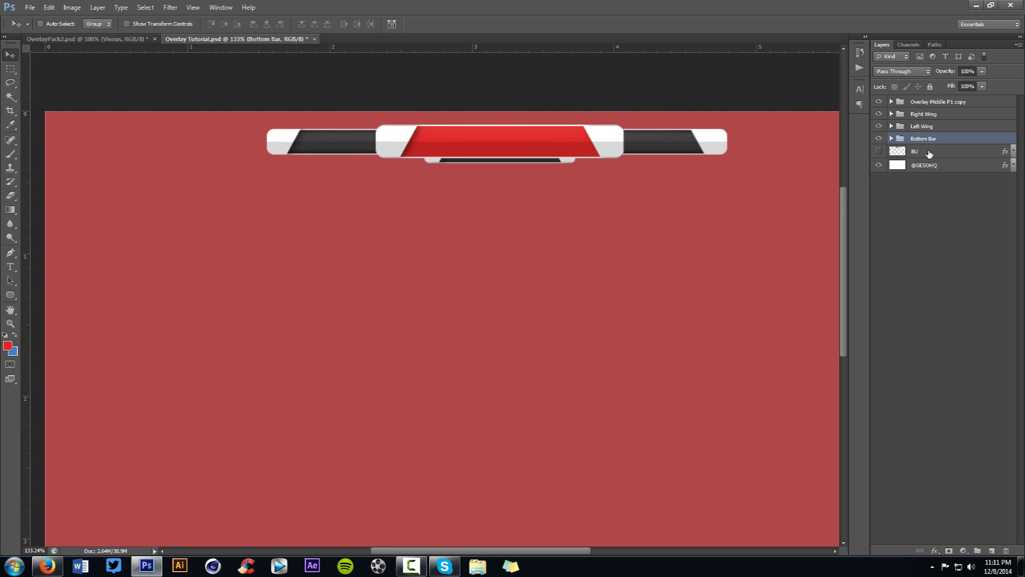
click(929, 154)
click(992, 550)
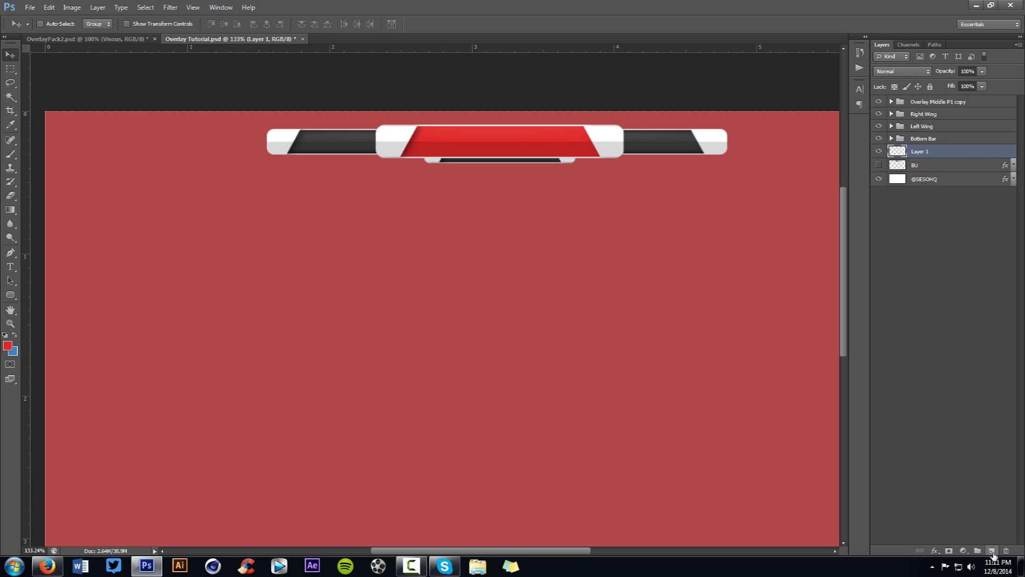
- Show the centre guide and draw a closed, stepped Pen path under the left wing and red bar, ending at the guide
key(p)
scroll(377, 153, up, 2)
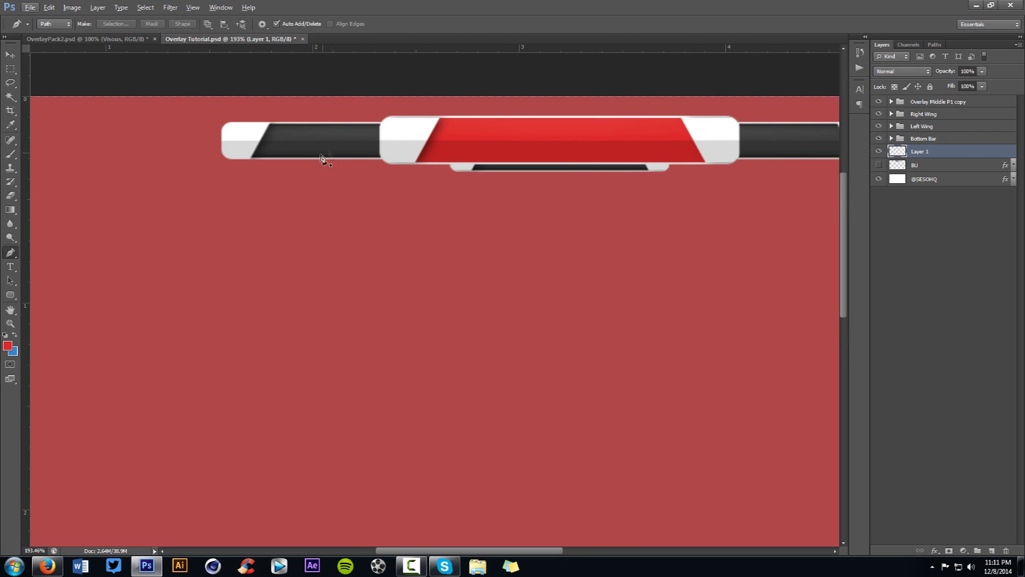
click(279, 157)
key(ctrl+semicolon)
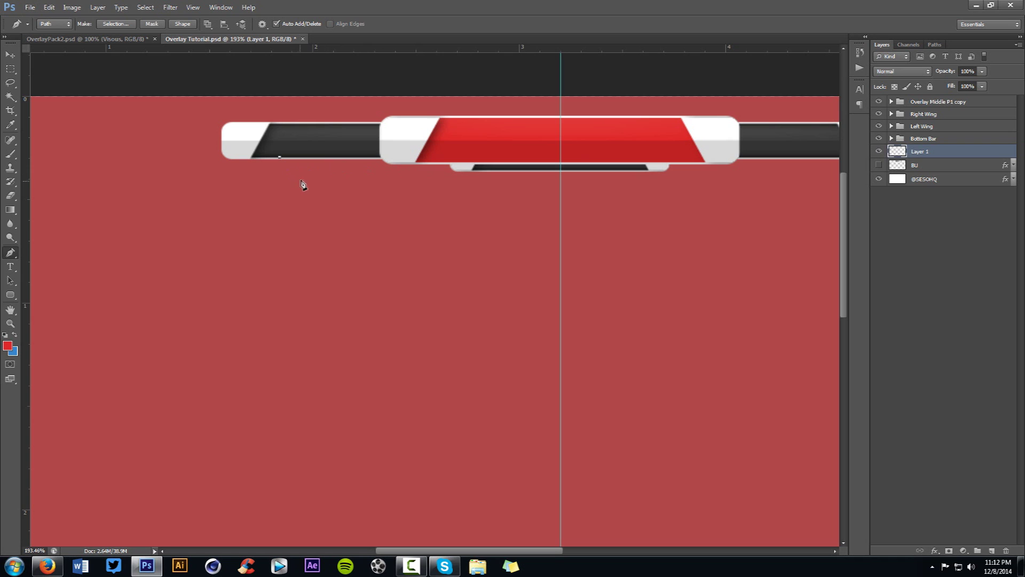
click(311, 183)
click(281, 158)
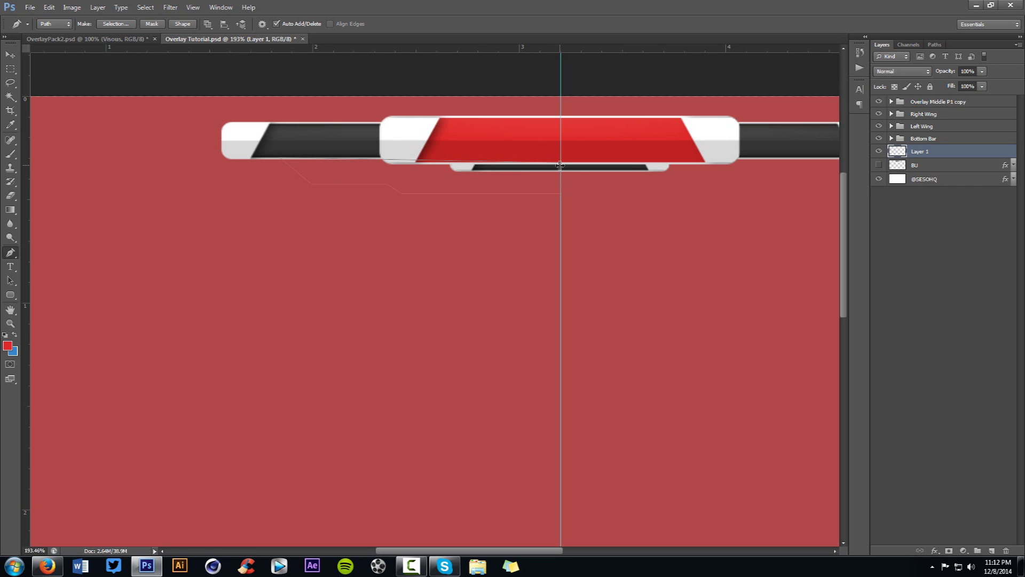
key(Up)
key(Up)
key(Up)
key(Up)
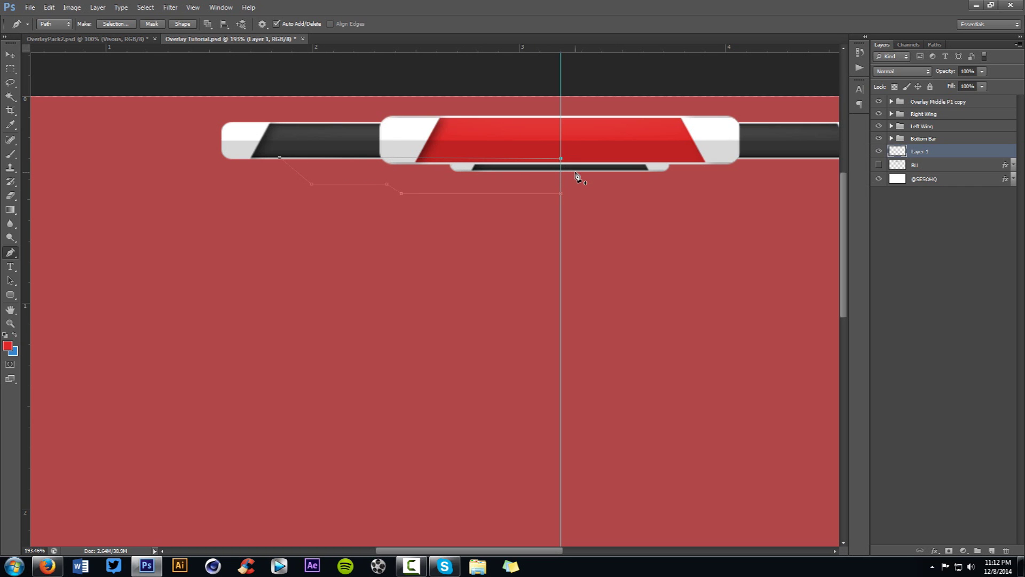
- Fill the stepped path with dark grey #424242 sampled from the left wing and delete the path
right_click(585, 179)
click(592, 239)
click(513, 234)
click(488, 263)
click(341, 131)
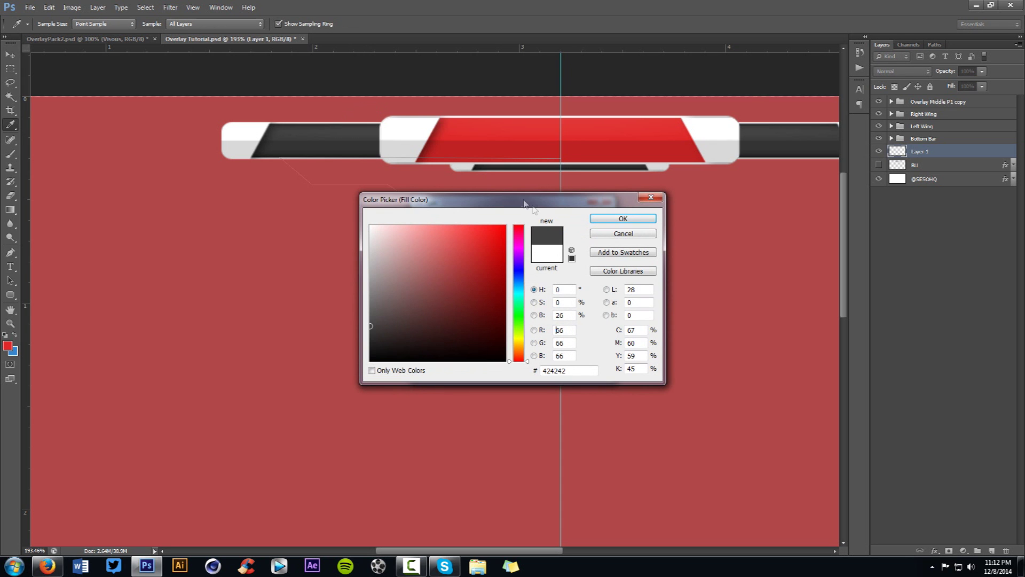
click(618, 218)
click(590, 222)
right_click(640, 211)
click(669, 229)
- Duplicate the grey stepped shape, flip the copy horizontally and place it as the mirrored right half, then hide the guides
key(v)
drag(427, 214, 664, 215)
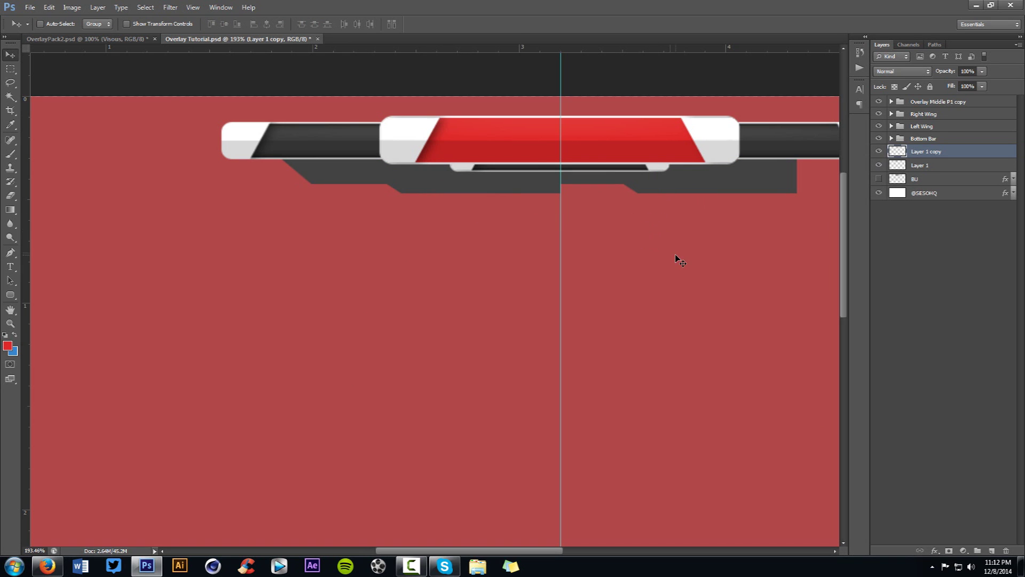
key(ctrl+t)
right_click(670, 211)
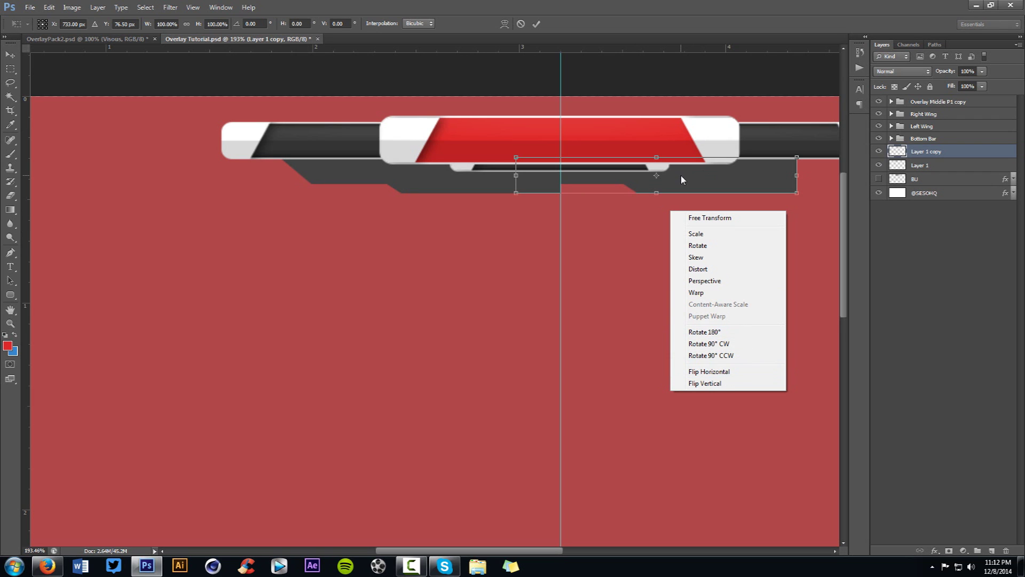
click(709, 371)
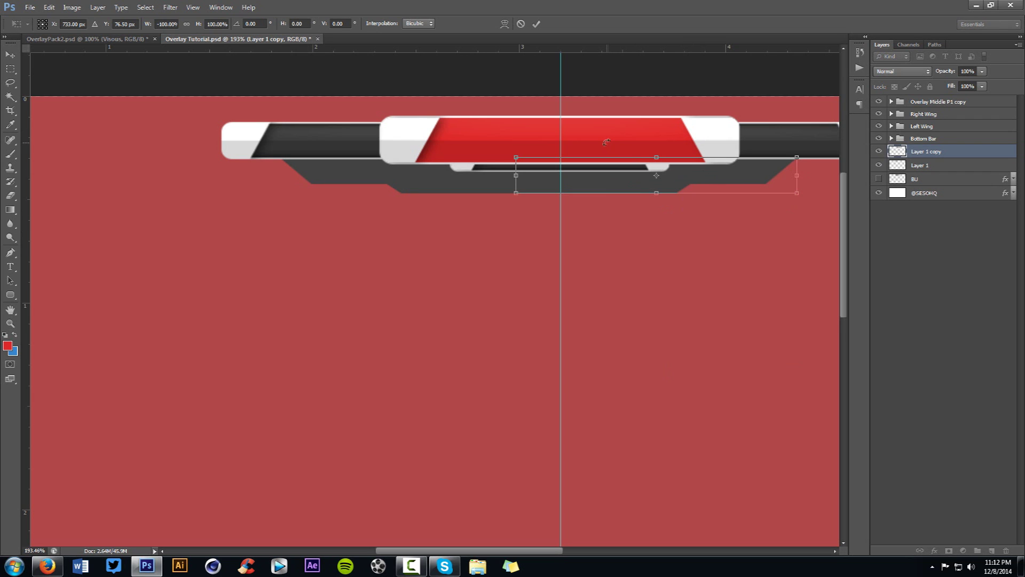
key(Return)
key(v)
drag(609, 191, 658, 190)
key(ctrl+semicolon)
key(ctrl+0)
- Merge Layer 1 and Layer 1 copy into one layer and rename it Penttol Detail
key(alt)
shift+click(939, 167)
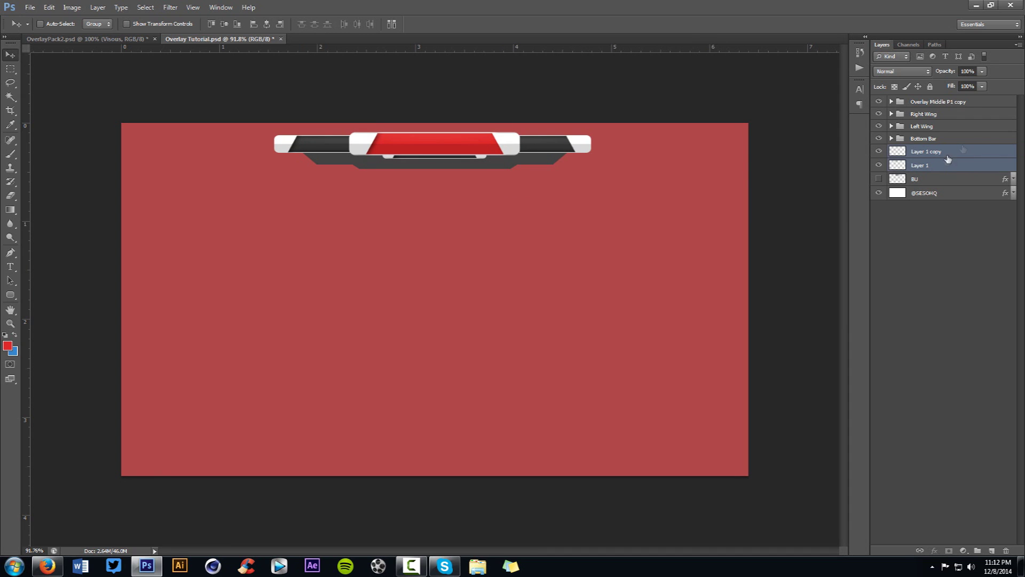
key(ctrl+e)
double_click(929, 152)
text(Pent)
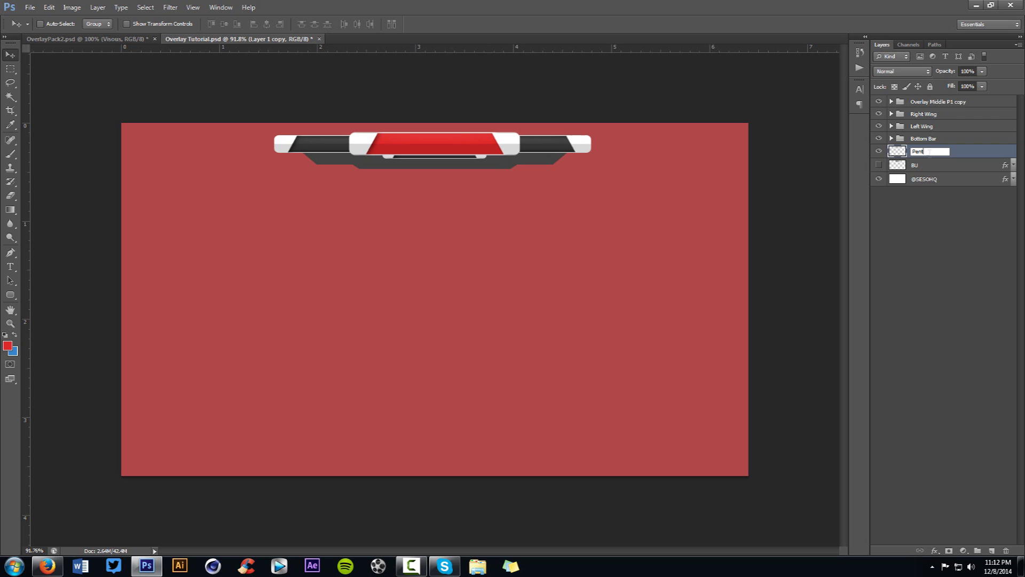
text(tol Detail)
key(Return)
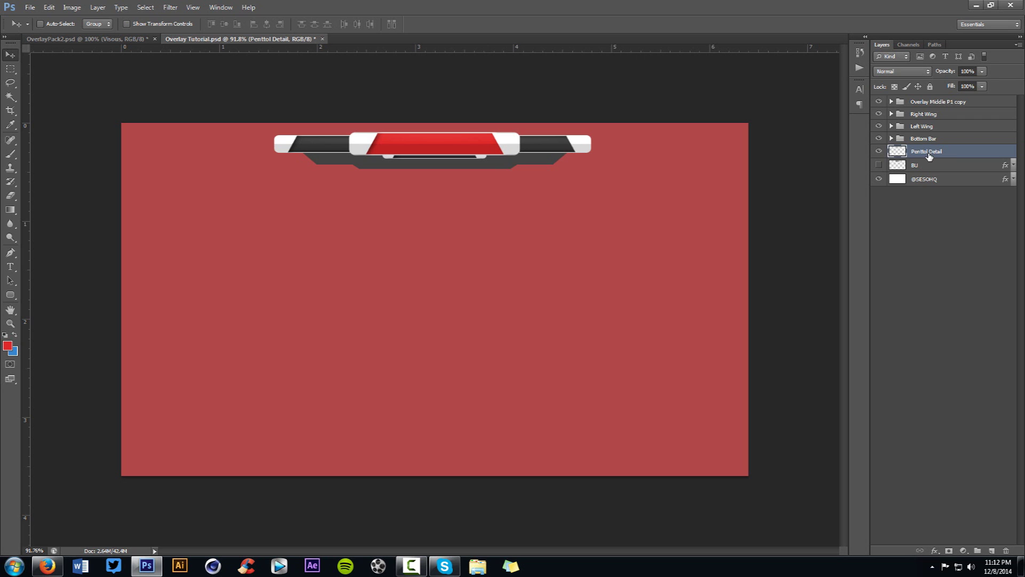
- Nudge the Penttol Detail layer up so only a narrow strip of it shows below the bars
key(Up)
key(Up)
key(Up)
key(Up)
key(Up)
key(Up)
key(Up)
key(Up)
key(Up)
key(Up)
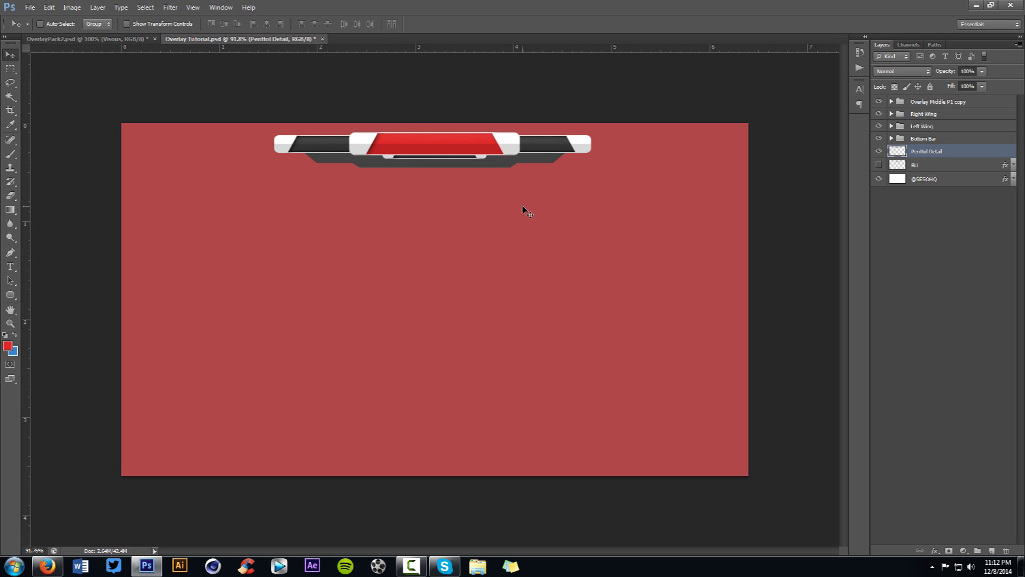
key(Down)
key(Down)
key(Down)
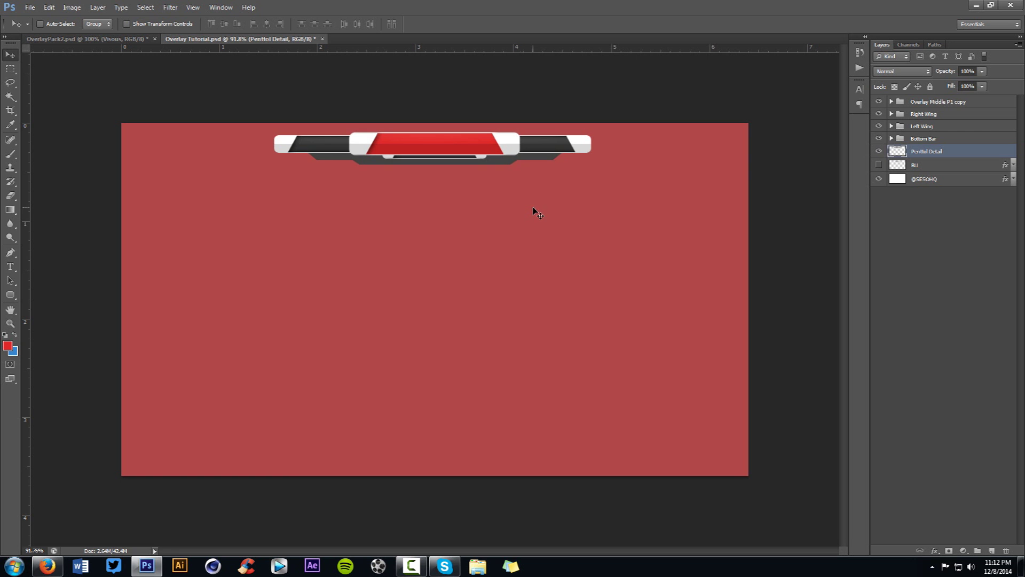
- Apply a Color Overlay in the right wing's sampled dark grey to Penttol Detail and rasterize the layer style
double_click(959, 154)
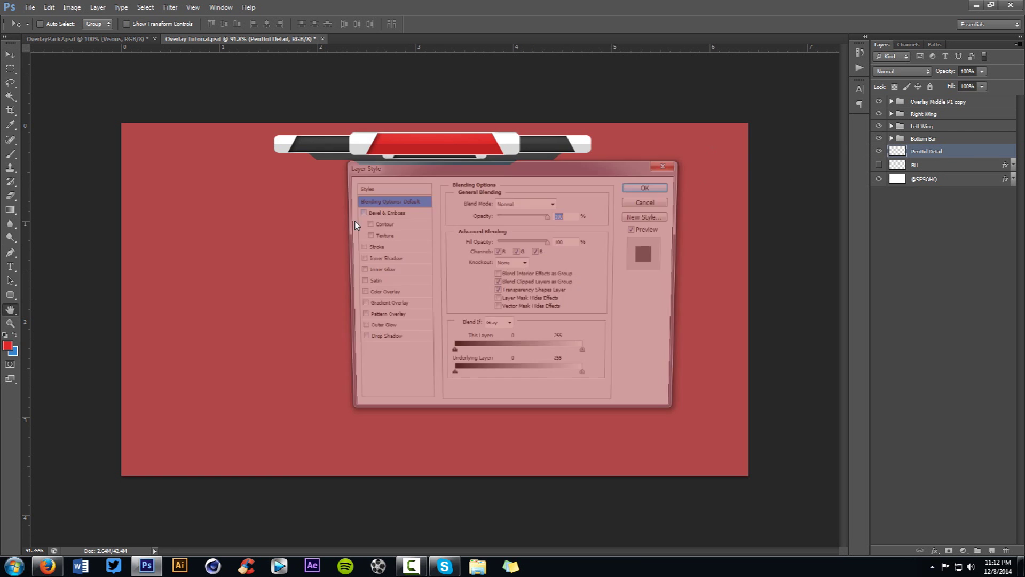
click(379, 293)
click(565, 202)
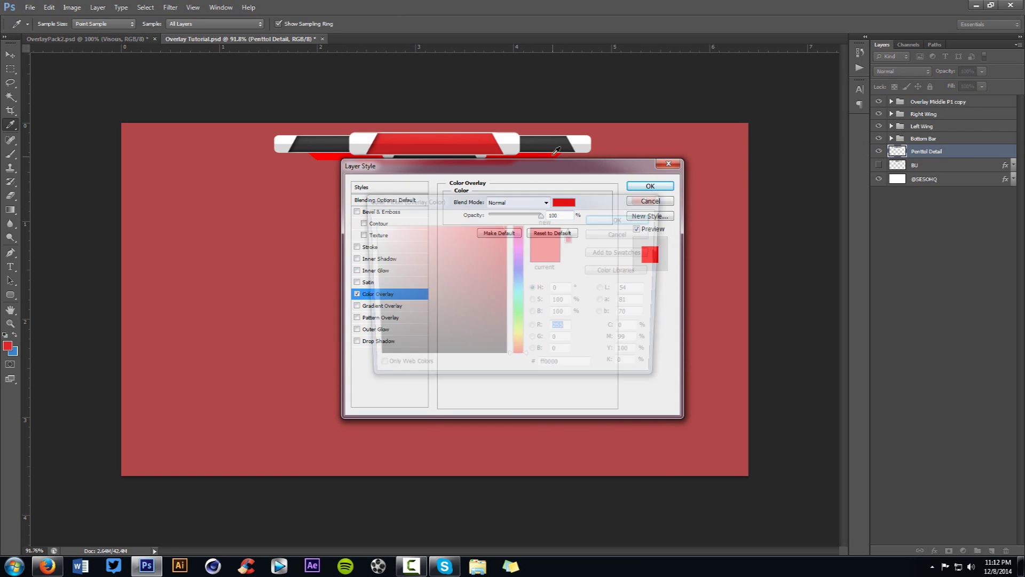
click(544, 144)
click(609, 218)
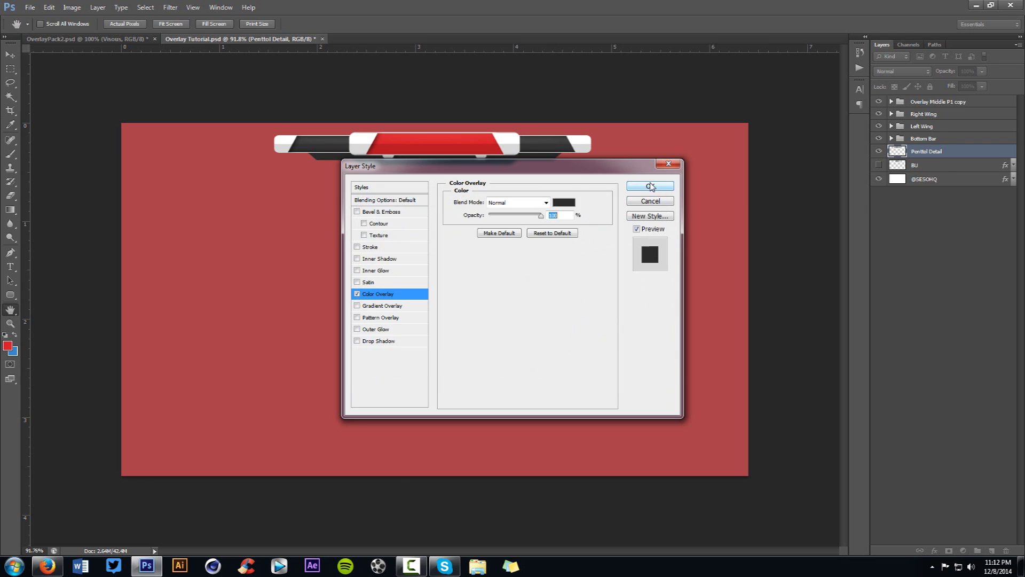
click(650, 186)
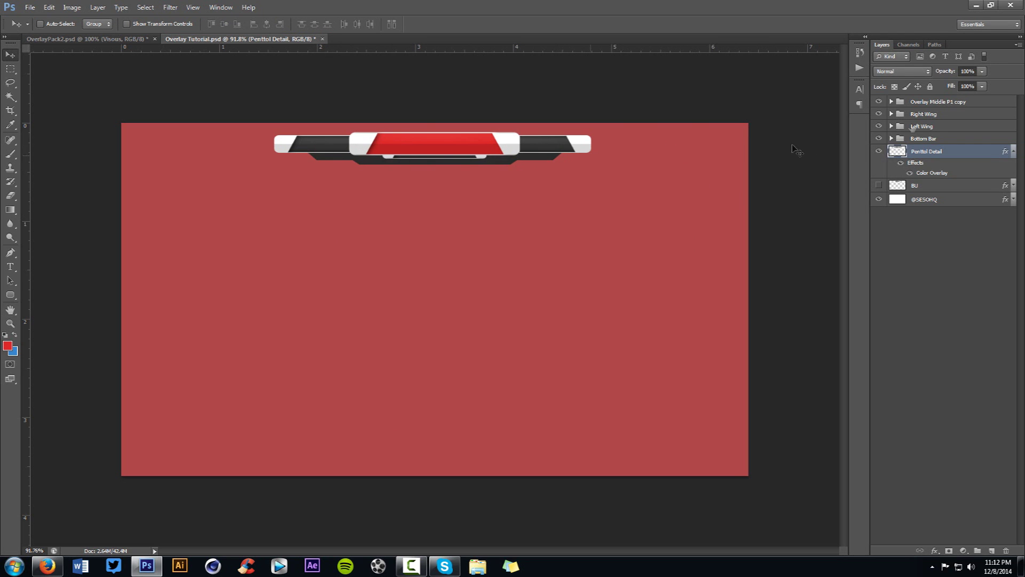
right_click(967, 152)
click(966, 241)
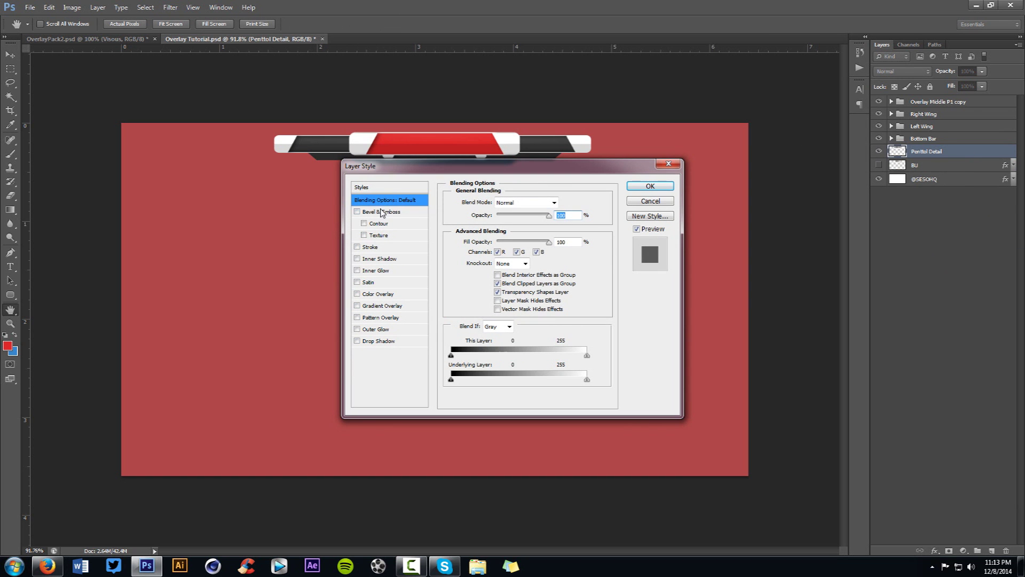
- Add an Inner Bevel to Penttol Detail with depth 550%, size 155 px and a medium-grey highlight colour
click(382, 213)
click(558, 230)
text(550)
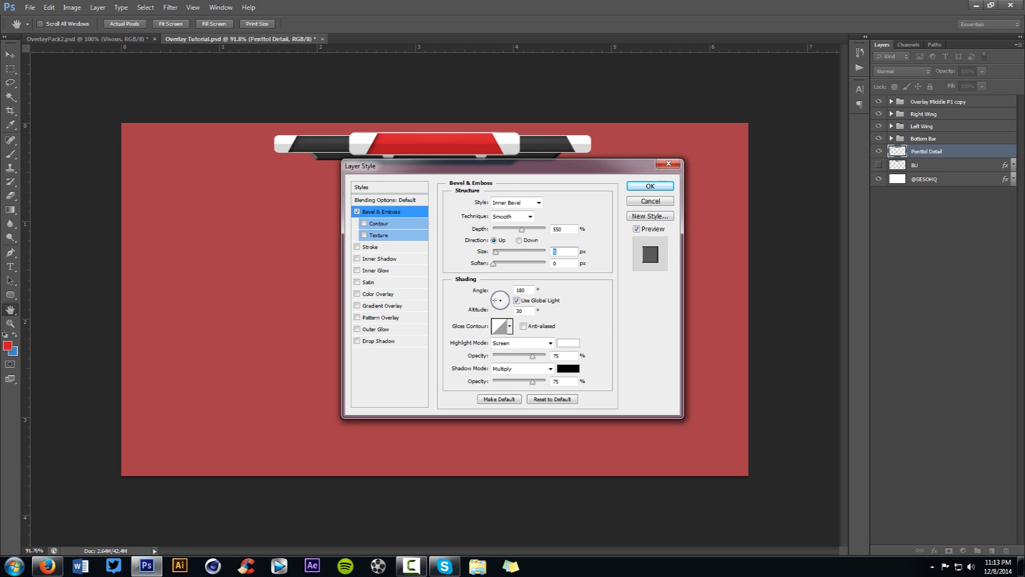
text(155)
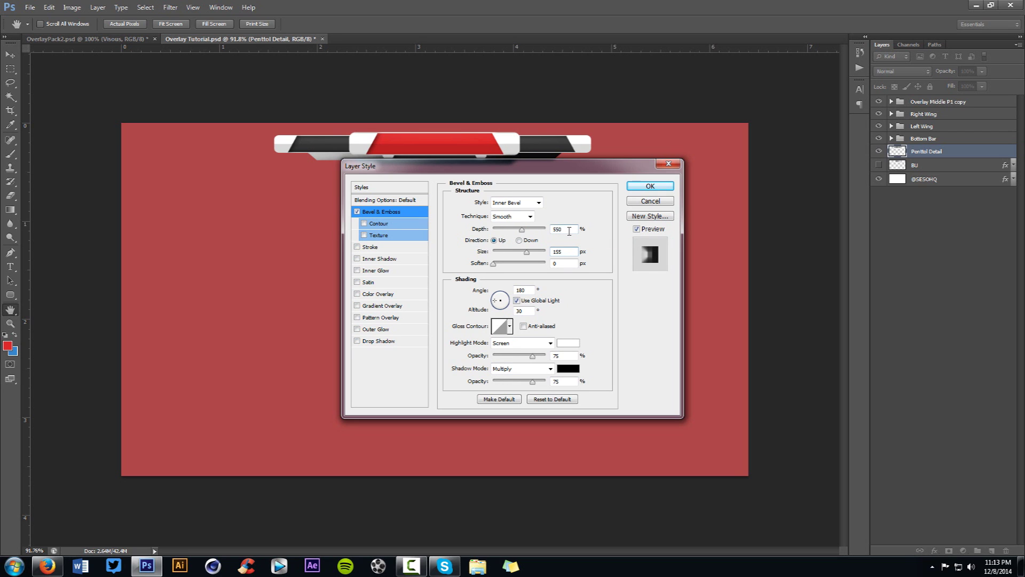
click(568, 343)
drag(373, 300, 279, 299)
key(Return)
- Set the bevel's shadow opacity to 35%, highlight opacity to 26%, angle to 90° and altitude to 1°, with global light off
click(513, 380)
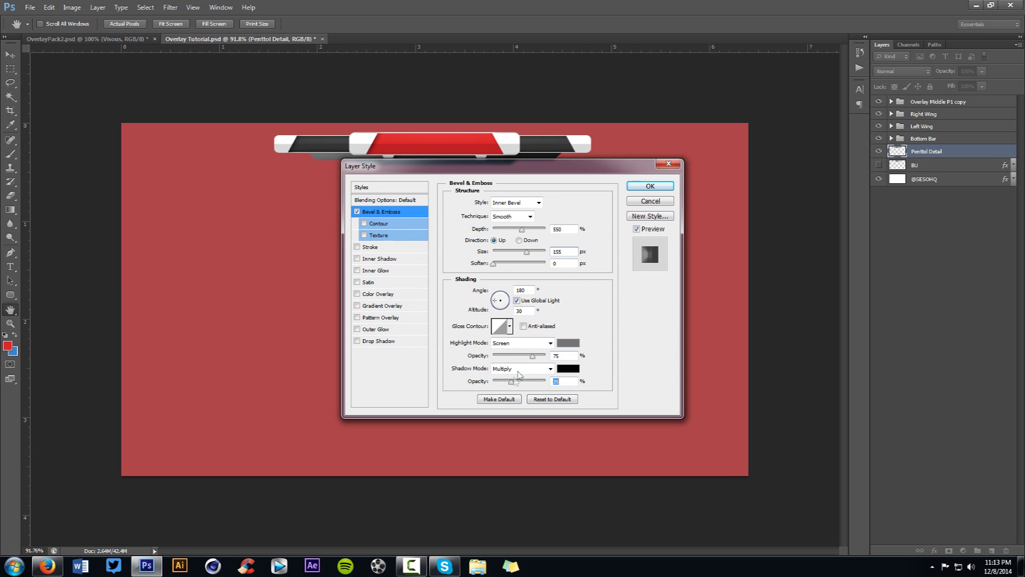
drag(532, 356, 507, 356)
click(498, 291)
text(90)
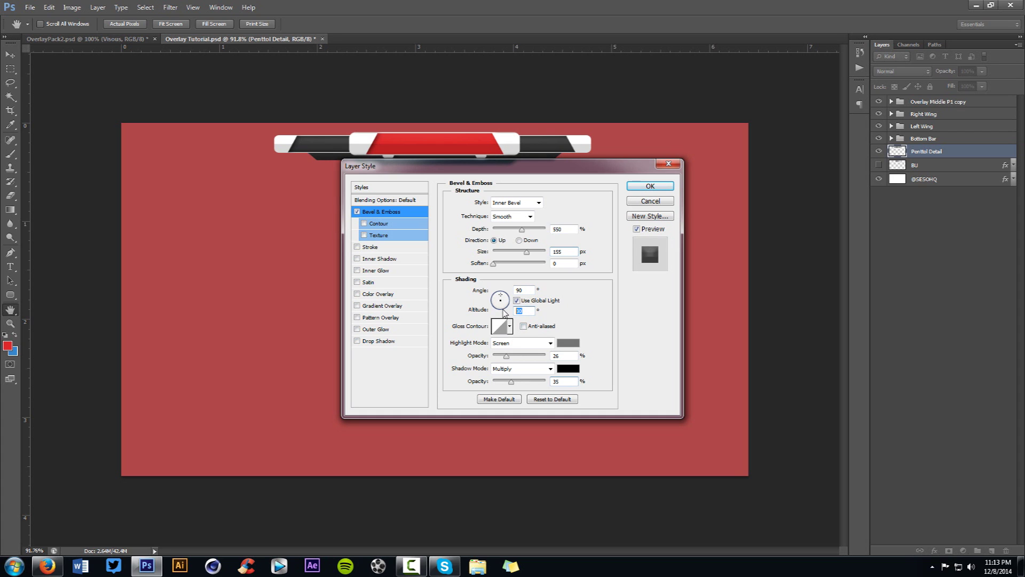
click(517, 301)
click(517, 300)
key(Tab)
text(1)
- Set the bevel's highlight opacity to 35% and readjust its shadow opacity, with the dialog moved clear of the bars
drag(479, 168, 646, 193)
click(697, 381)
drag(696, 381, 677, 382)
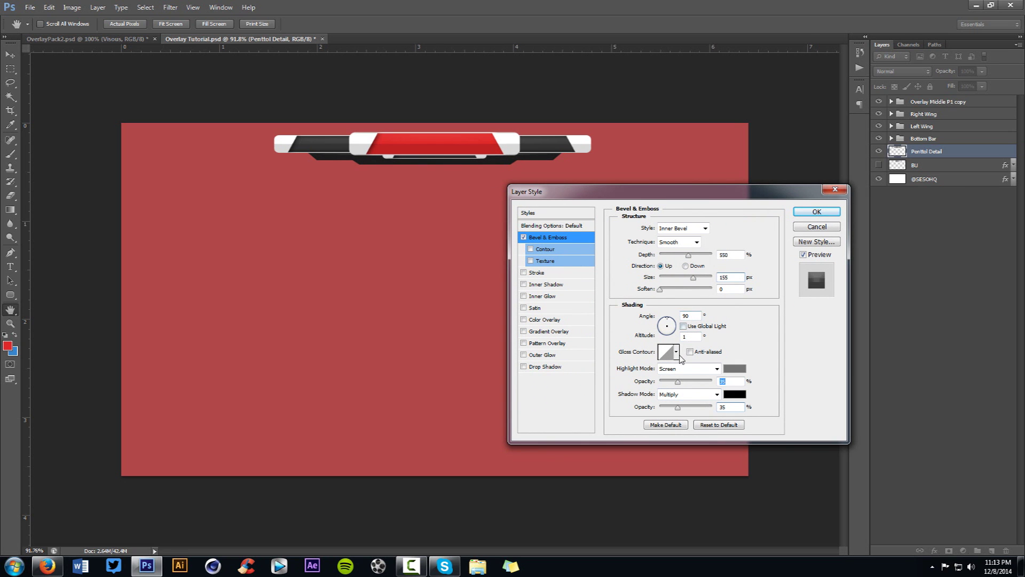
drag(700, 406, 673, 407)
- Add a black-to-white Gradient Overlay to Penttol Detail in Soft Light mode at very low opacity
click(549, 331)
click(683, 228)
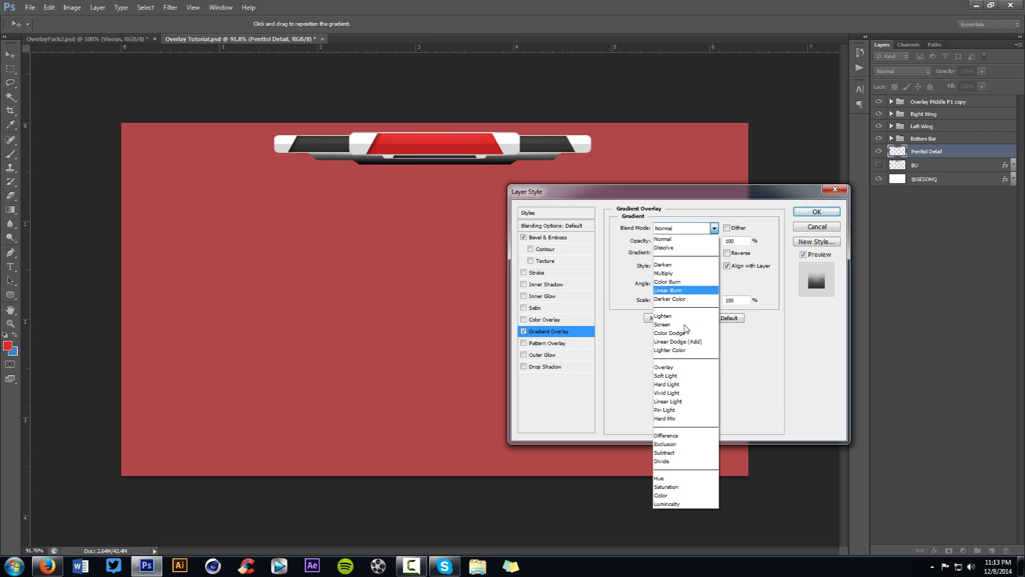
click(673, 376)
drag(685, 244, 662, 243)
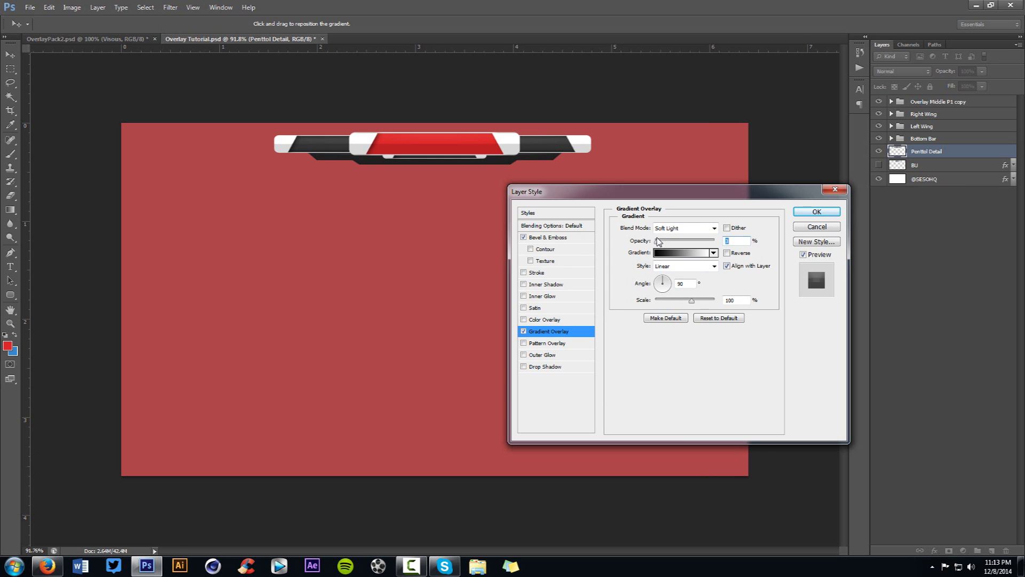
- Add a Color Overlay to Penttol Detail in dark grey #363636
click(550, 319)
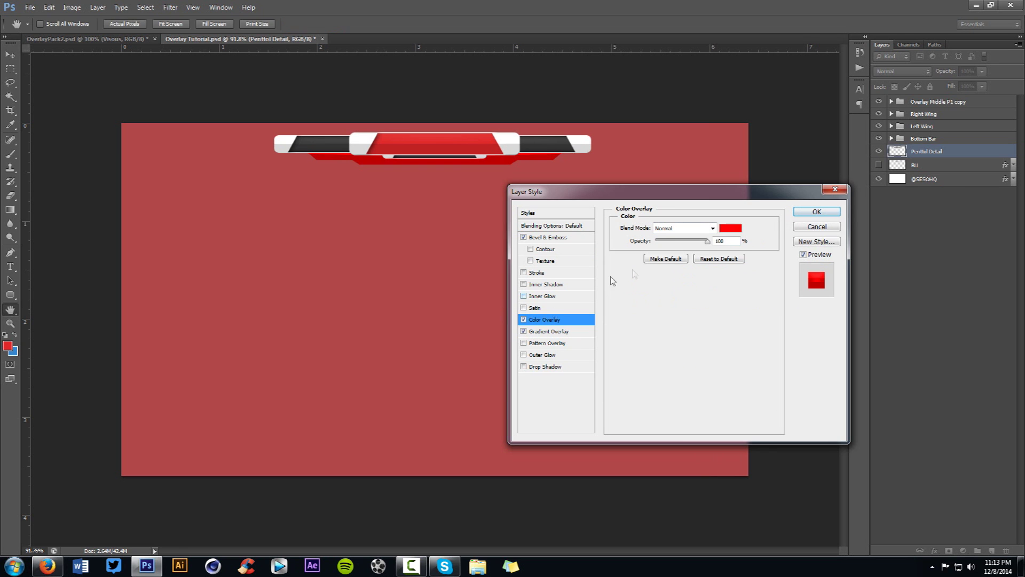
click(736, 226)
click(405, 308)
mouse_move(406, 308)
mouse_down()
mouse_move(324, 323)
mouse_move(366, 314)
mouse_move(371, 332)
mouse_up()
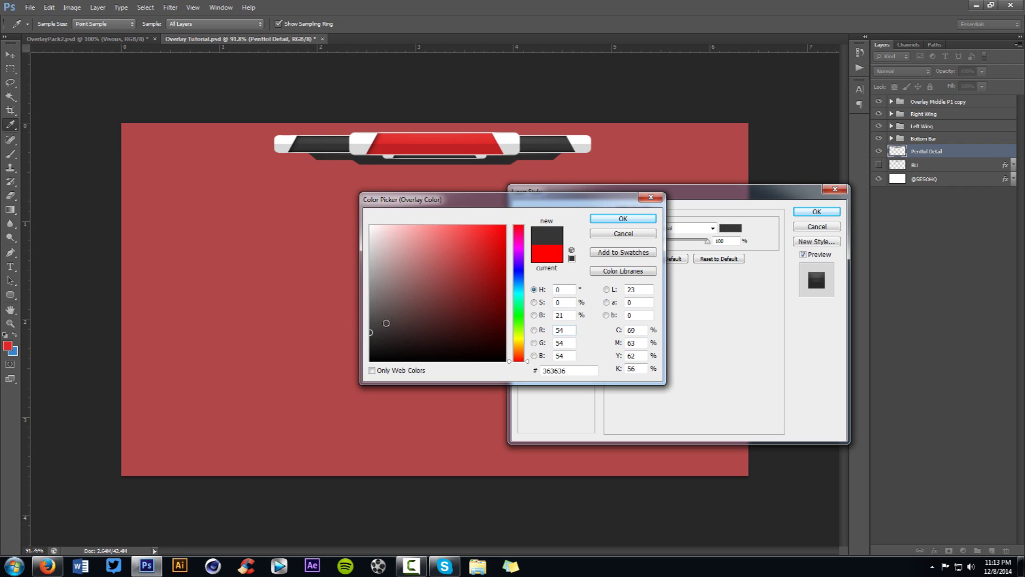
click(622, 218)
- Reduce the bevel depth on Penttol Detail slightly and apply the layer style
click(549, 237)
mouse_move(689, 254)
mouse_down()
mouse_move(679, 278)
mouse_move(686, 255)
mouse_up()
click(819, 214)
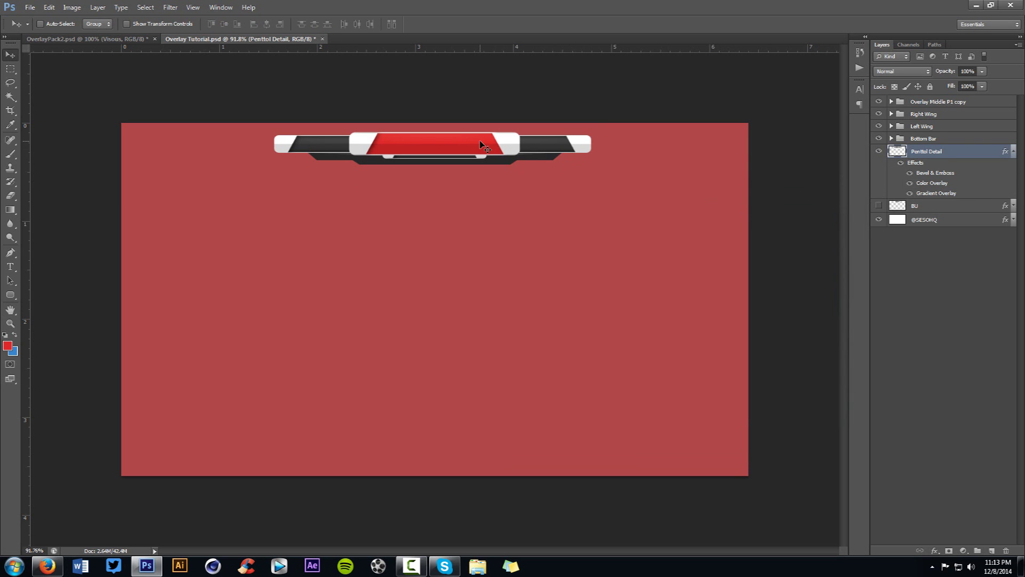
- Copy the layer style of Penttol Detail and clear it from that layer
right_click(944, 156)
click(951, 323)
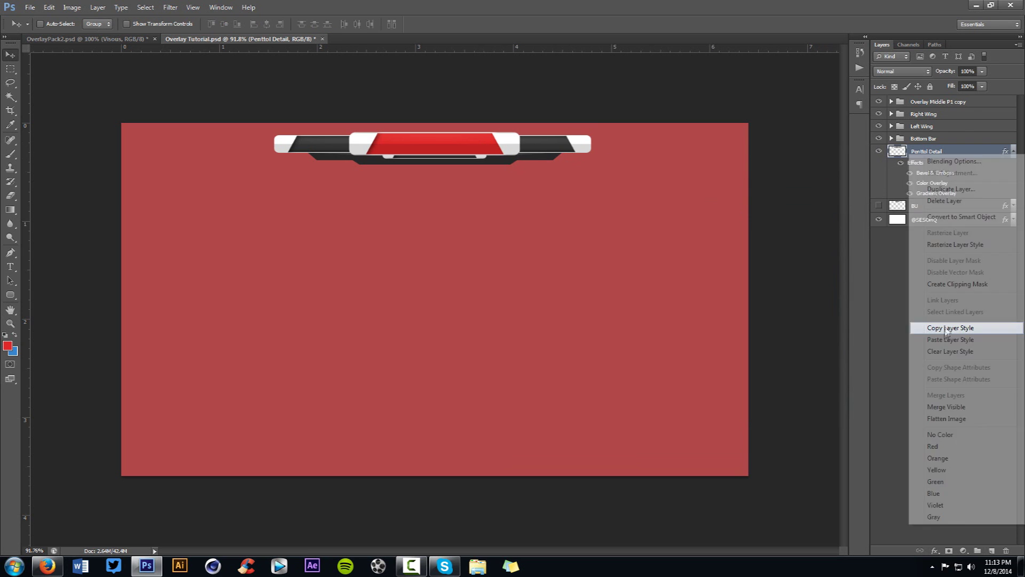
right_click(944, 152)
click(950, 347)
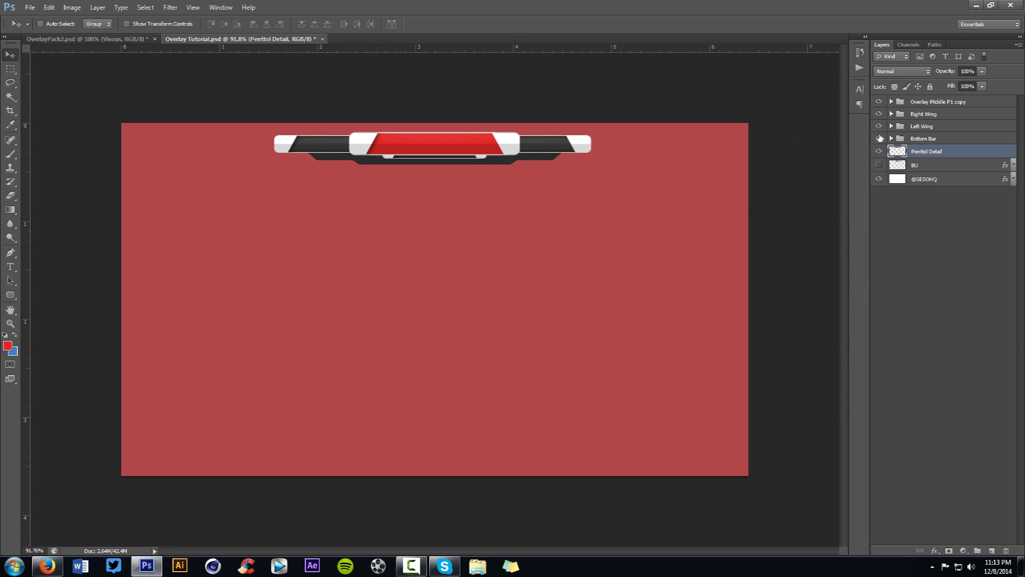
- Hide the four overlay groups above Penttol Detail to view that shape alone, and show them again
drag(880, 139, 878, 101)
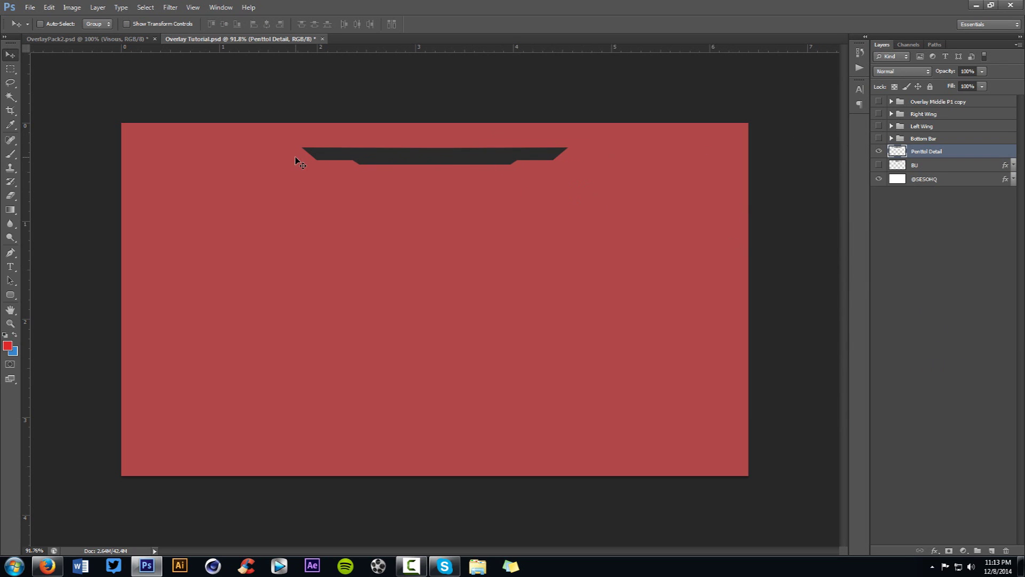
drag(876, 142, 874, 95)
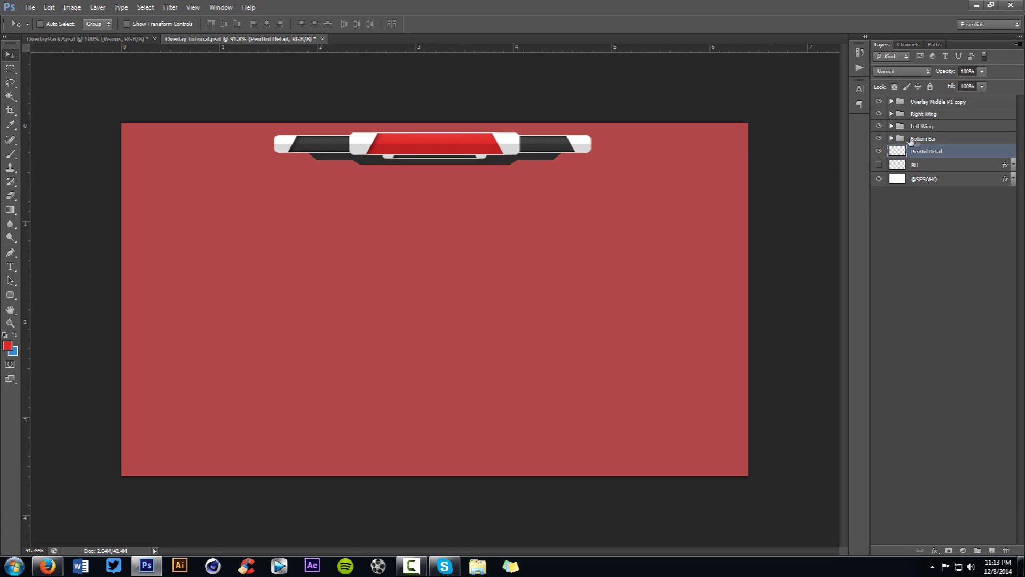
key(m)
drag(248, 125, 615, 152)
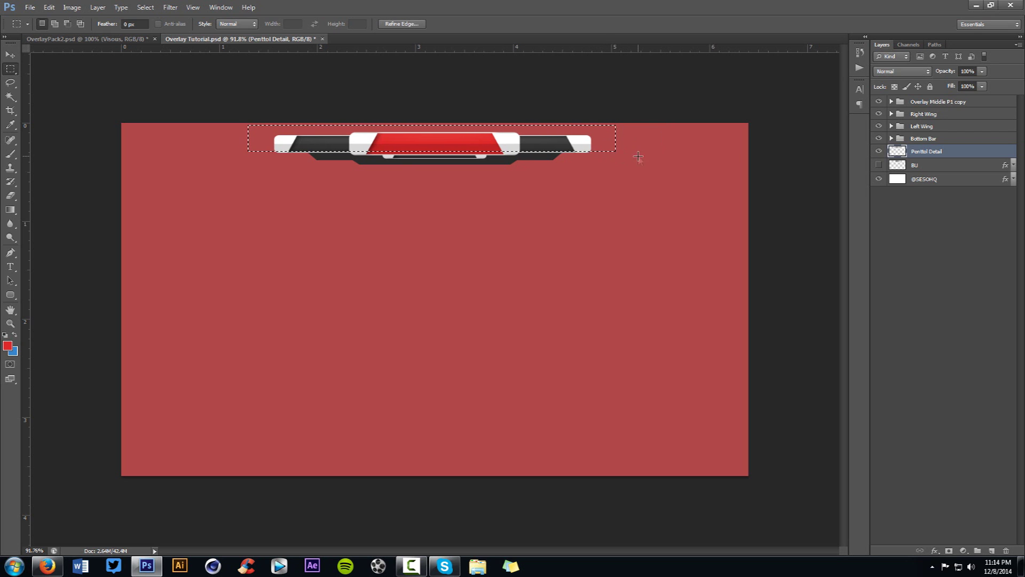
key(ctrl+d)
key(v)
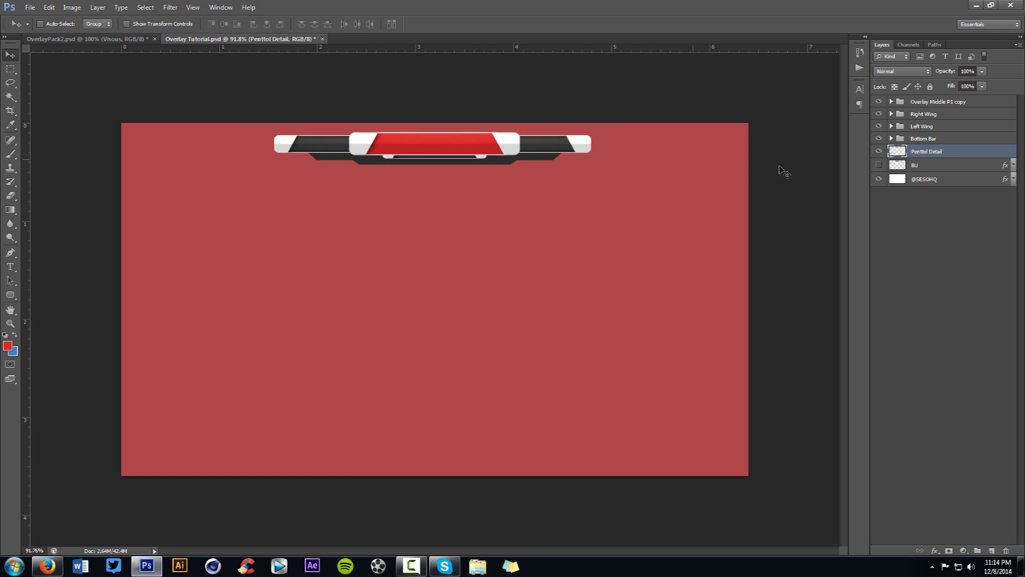
- Paste the copied layer style onto Penttol Detail, and increase its bevel size while slightly lowering the highlight opacity
right_click(953, 153)
click(959, 342)
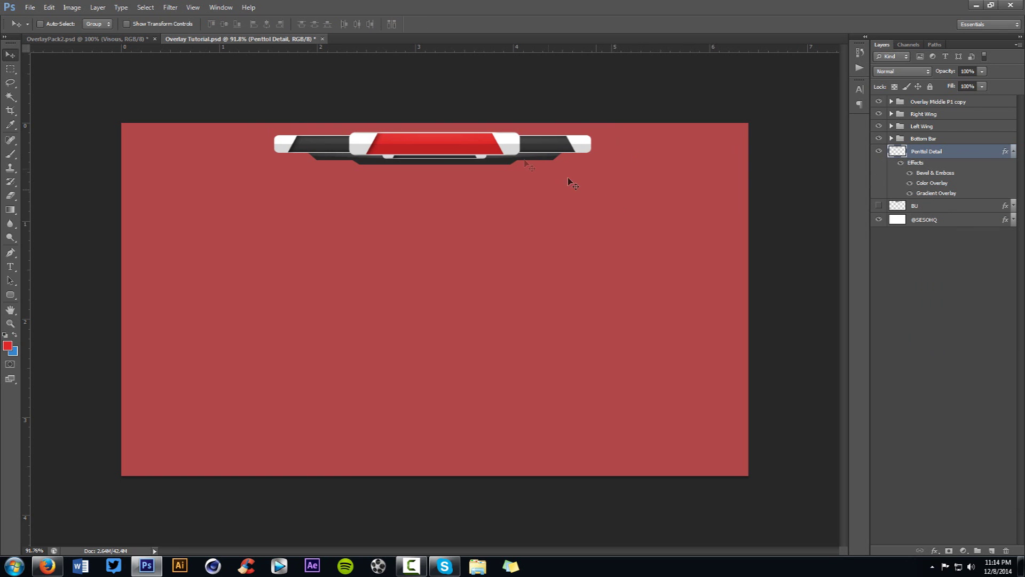
key(h)
double_click(935, 174)
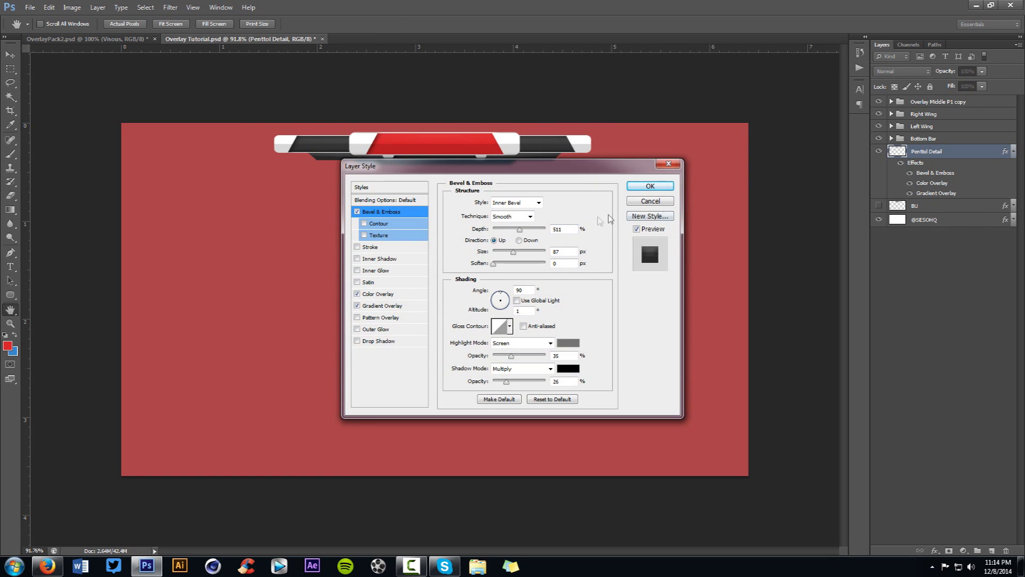
drag(561, 173, 645, 180)
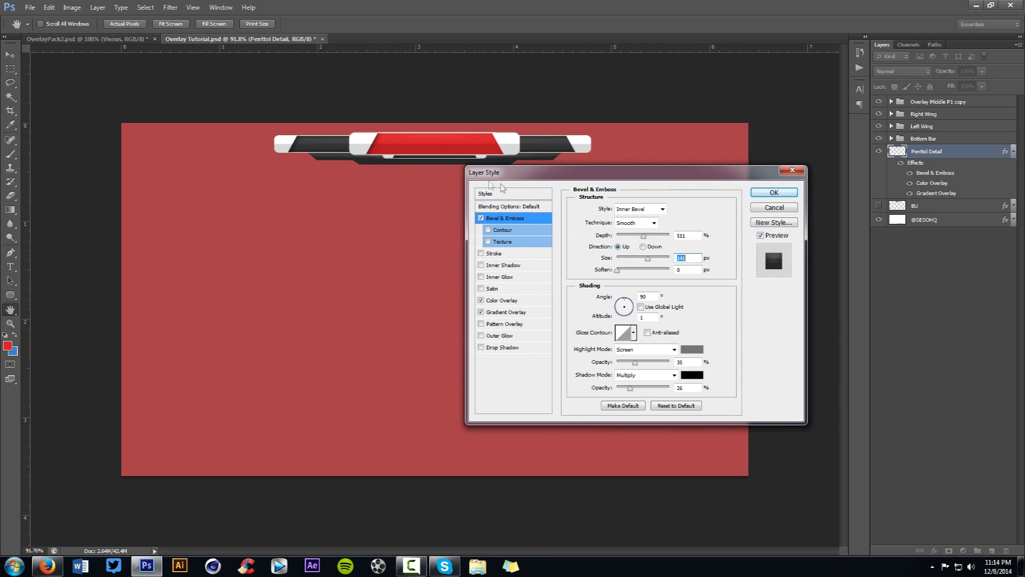
mouse_move(635, 362)
mouse_down()
mouse_move(624, 393)
mouse_move(635, 393)
mouse_move(622, 393)
mouse_move(628, 362)
mouse_up()
- Change the Color Overlay of Penttol Detail to dark grey #2d2d2d and apply the layer style
click(502, 300)
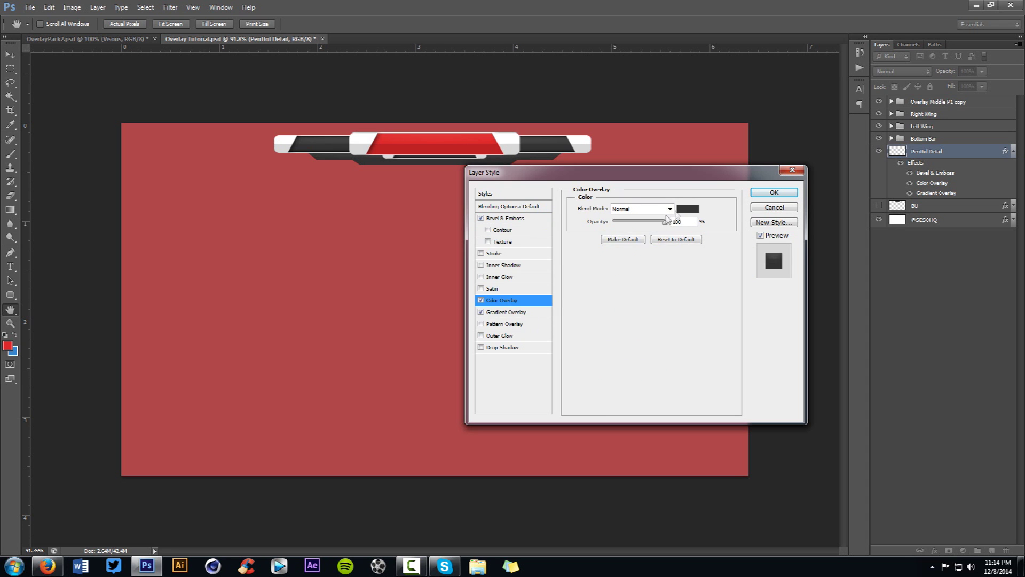
click(688, 208)
mouse_move(379, 334)
mouse_down()
mouse_move(455, 293)
mouse_move(362, 339)
mouse_move(372, 338)
mouse_up()
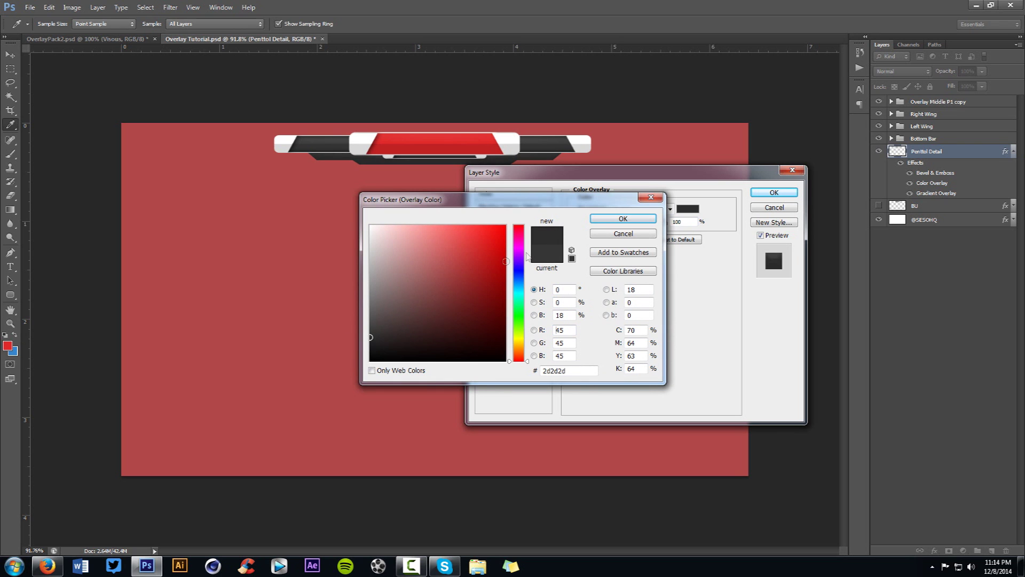
click(624, 220)
click(785, 191)
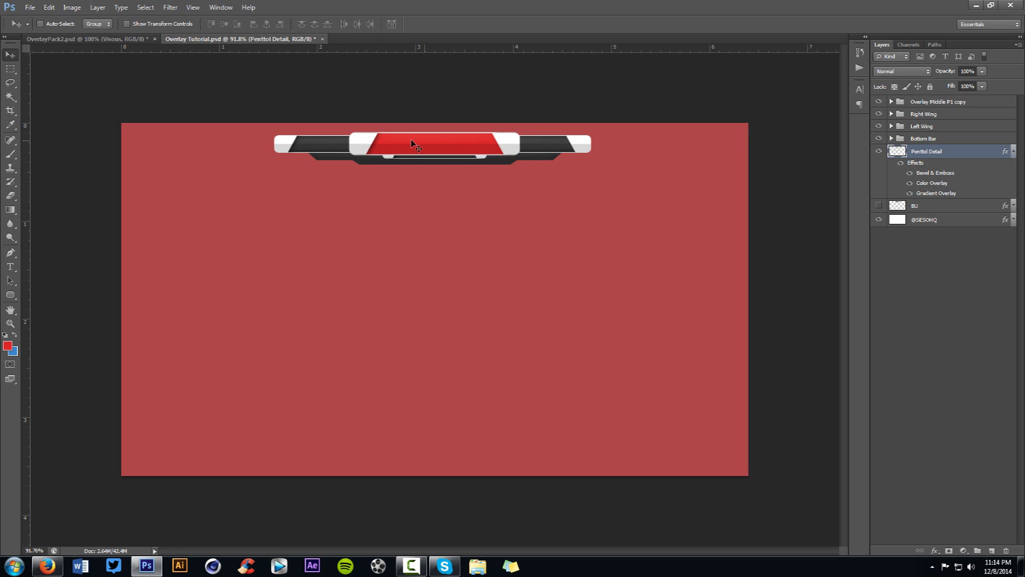
- Examine the finished overlay in OverlayPack2.psd and the available shape tools, and return to Overlay Tutorial.psd
click(107, 39)
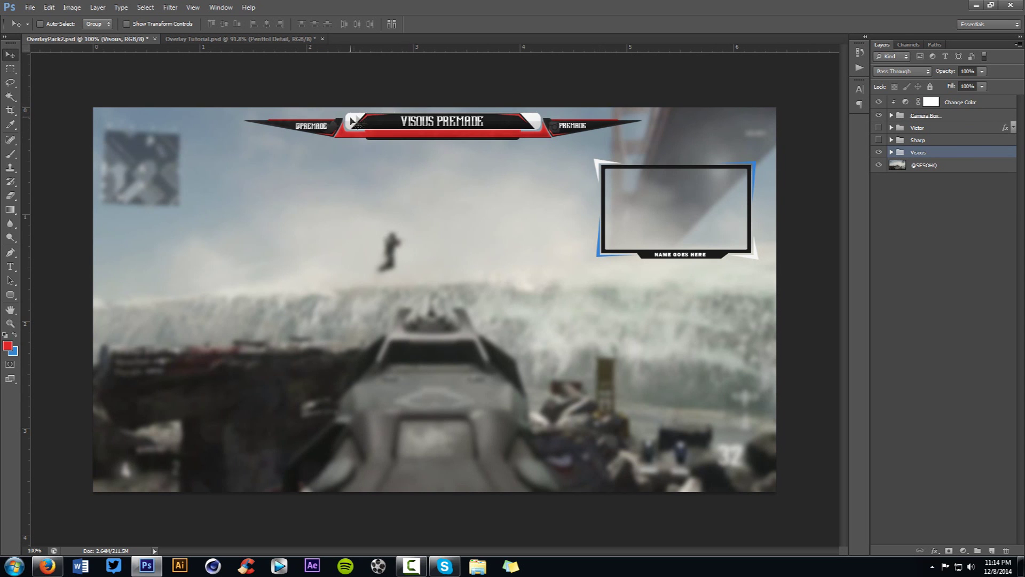
click(7, 296)
drag(8, 298, 66, 307)
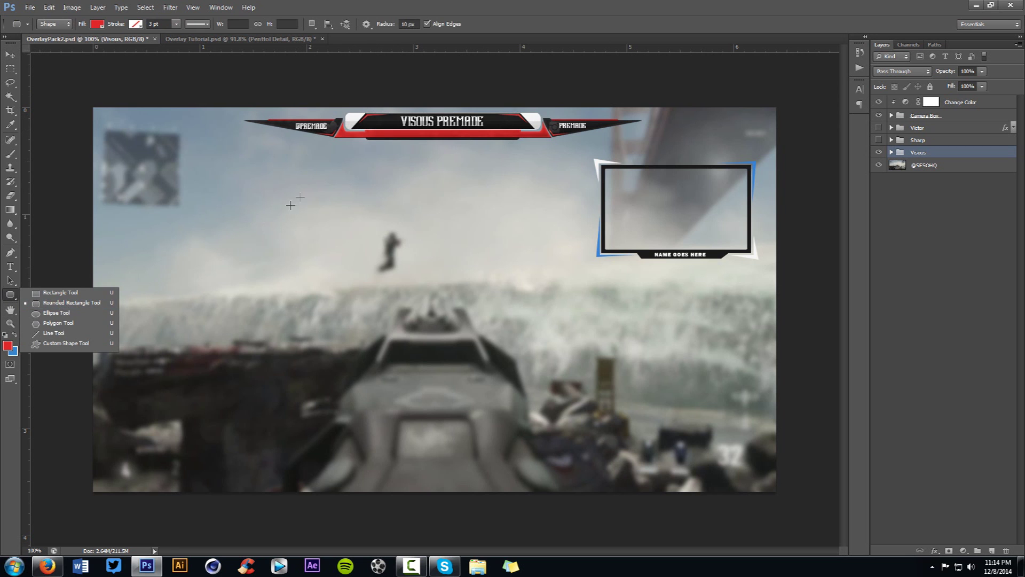
click(312, 191)
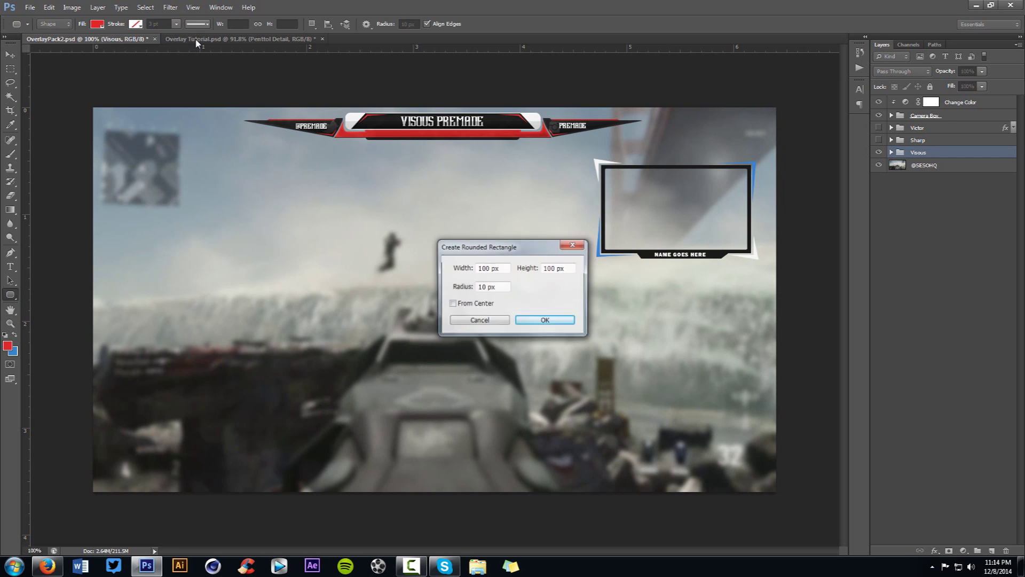
click(479, 321)
click(230, 39)
key(v)
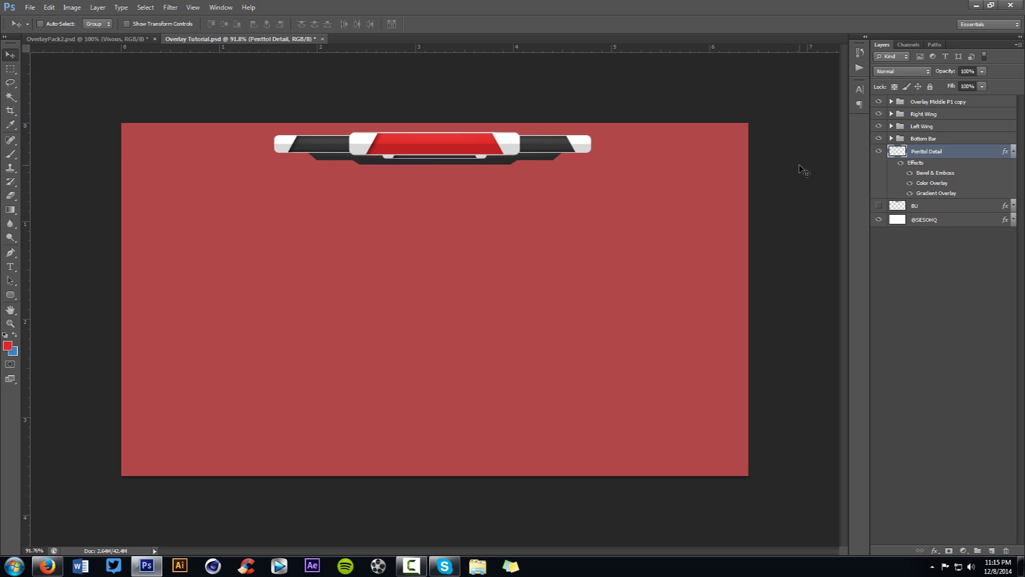
- Select the four overlay groups together with Penttol Detail and move the whole overlay down to the canvas's lower edge
click(914, 104)
shift+click(936, 149)
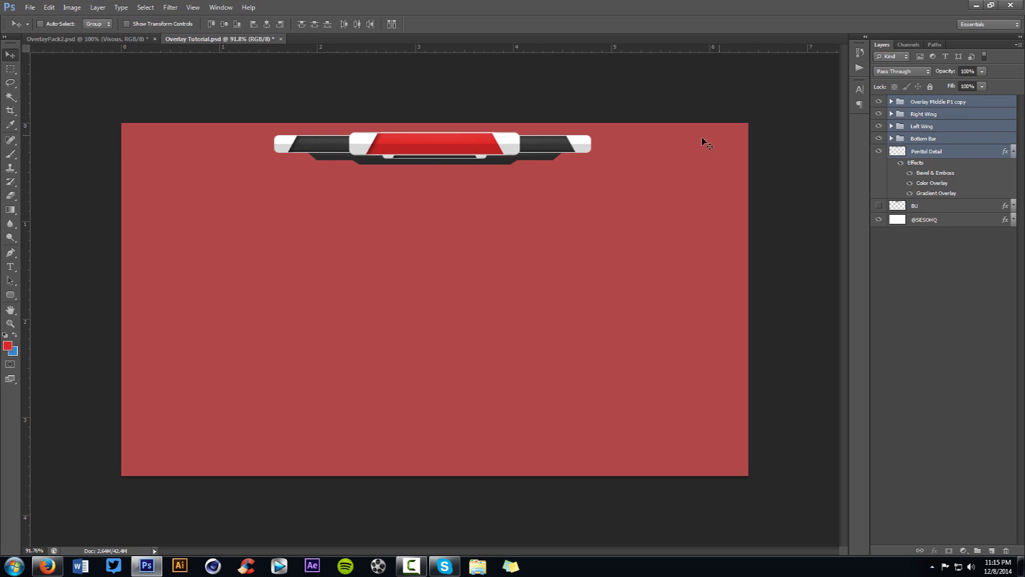
drag(599, 153, 600, 202)
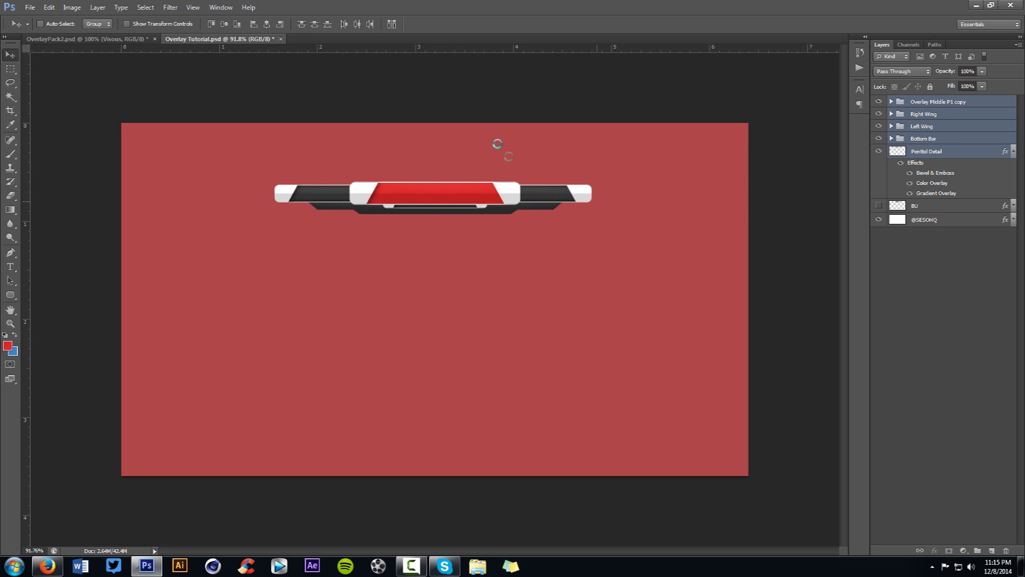
key(ctrl+z)
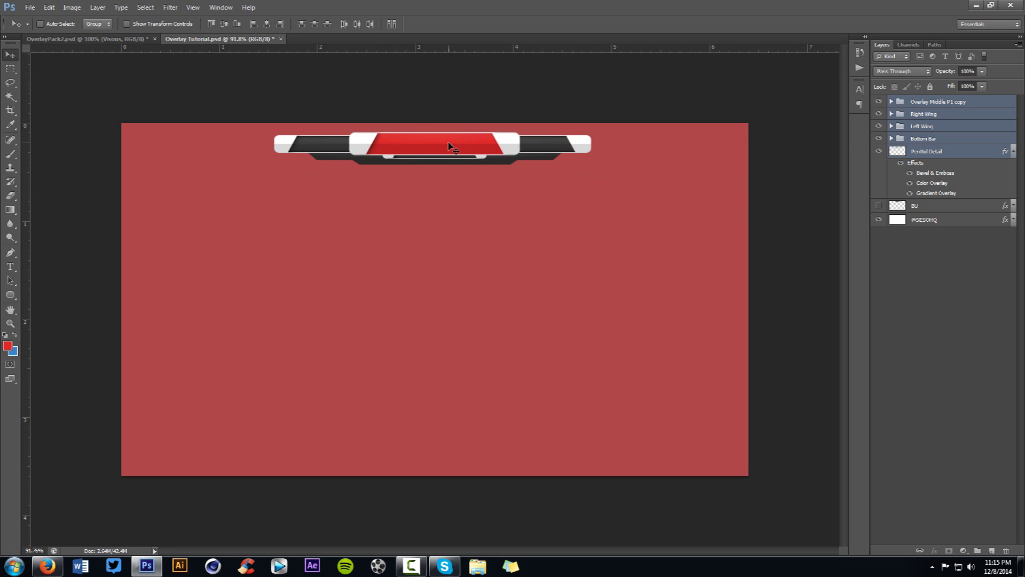
drag(479, 148, 494, 434)
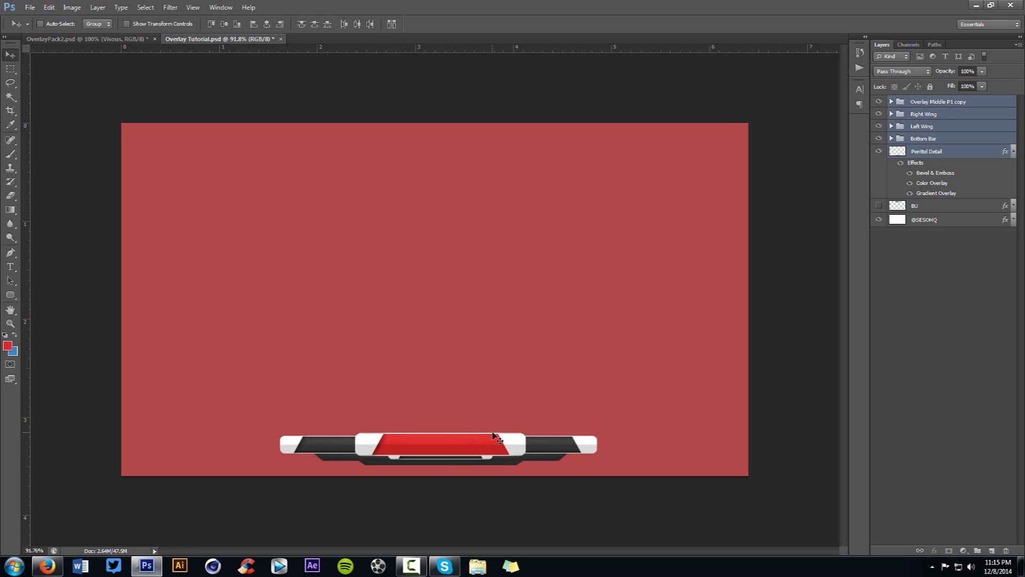
- Switch to Firefox to browse the SesOHQ Sellfy store and its "EVERYTHING. For Life!" product page, and return to Photoshop
key(alt+Tab)
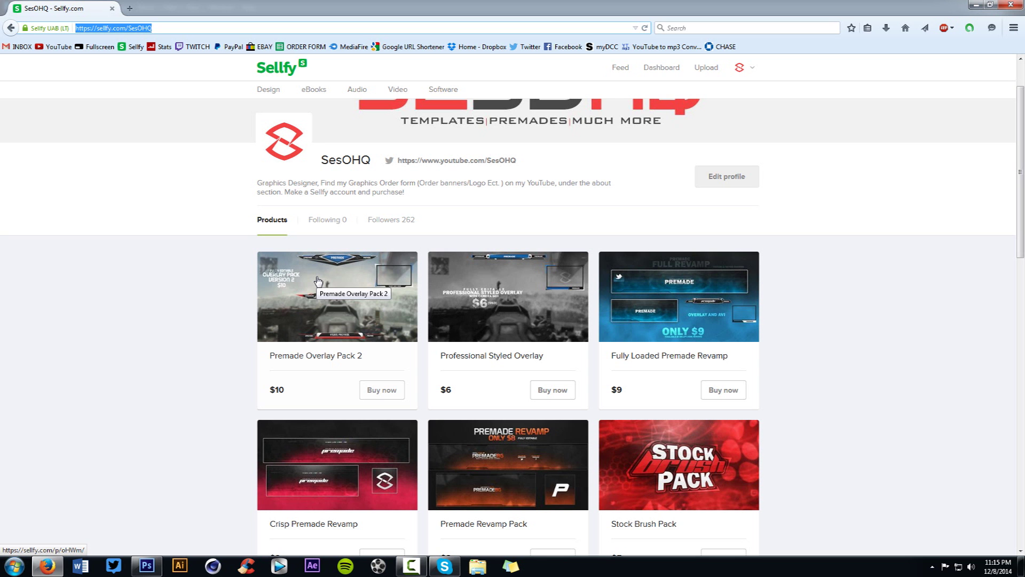
scroll(318, 280, down, 3)
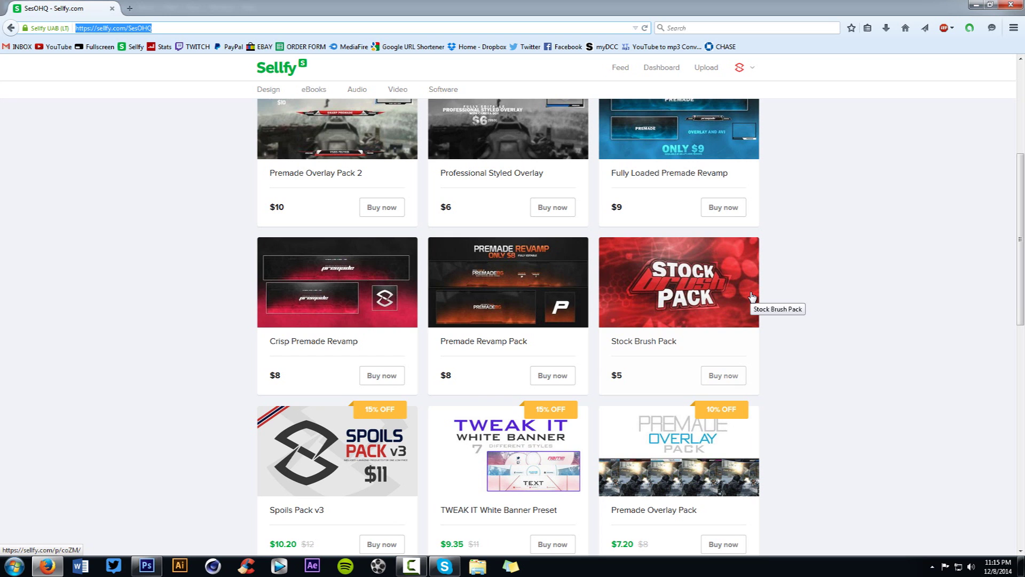
click(862, 236)
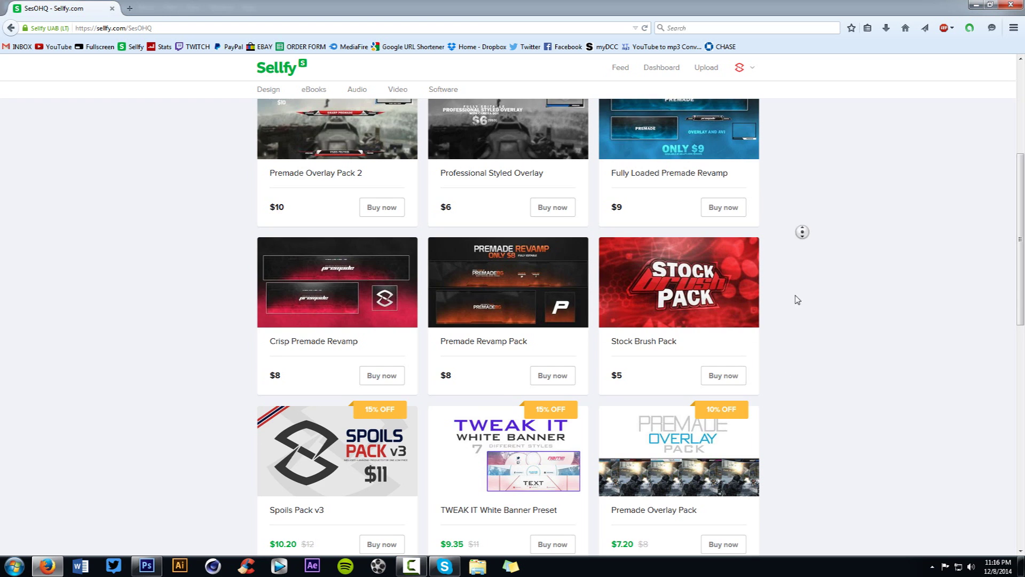
scroll(801, 232, down, 10)
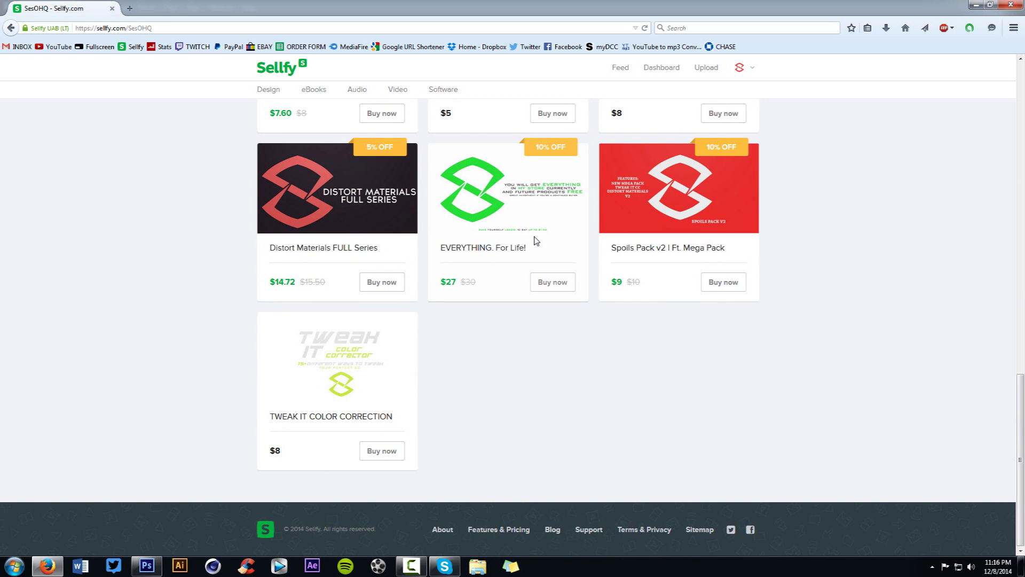
click(502, 230)
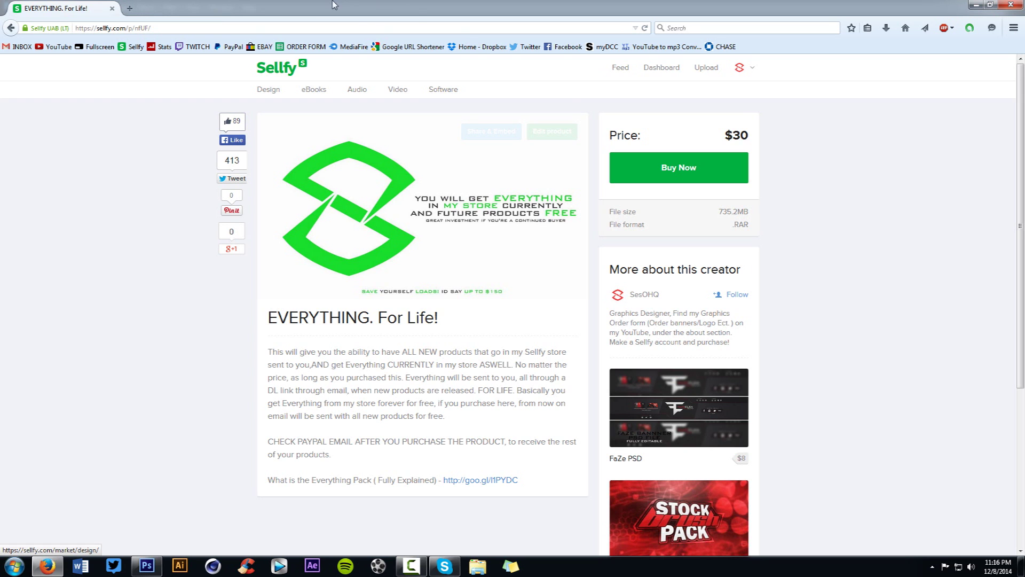
key(alt+Tab)
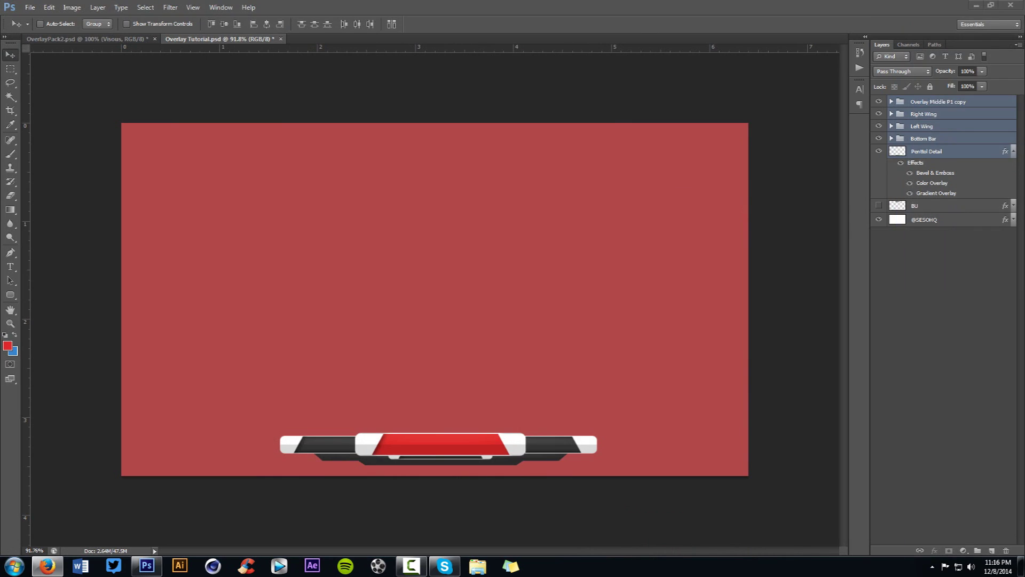